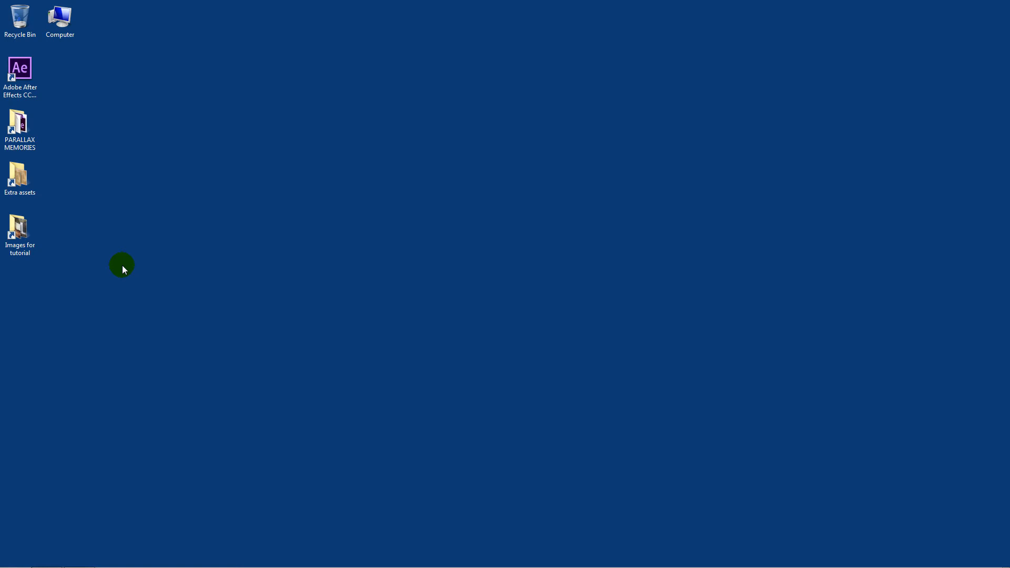
Step: Look through the PARALLAX MEMORIES folder on the desktop, including its ASSETS subfolder, and close it
left_click(23, 135)
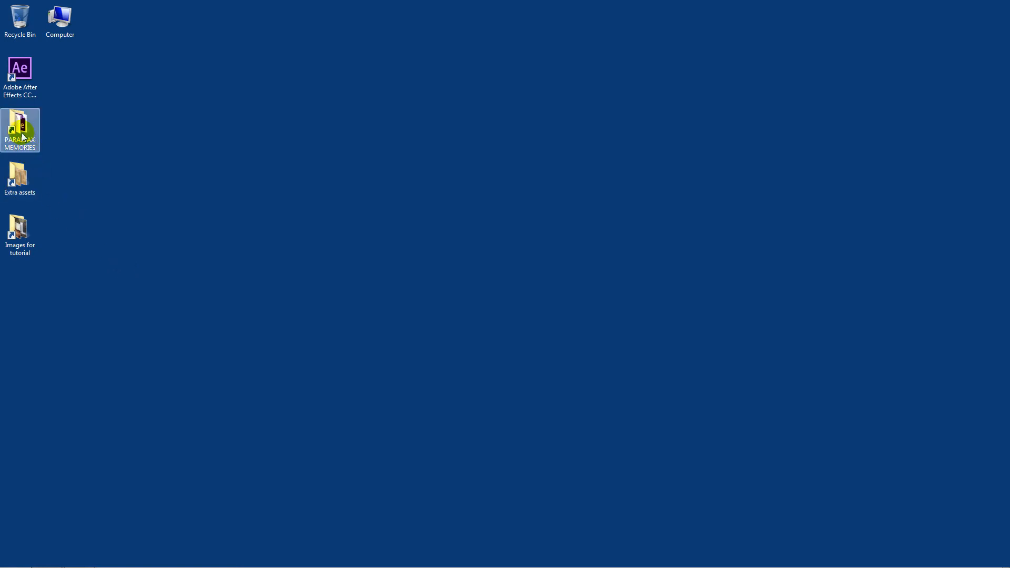
double_click(22, 134)
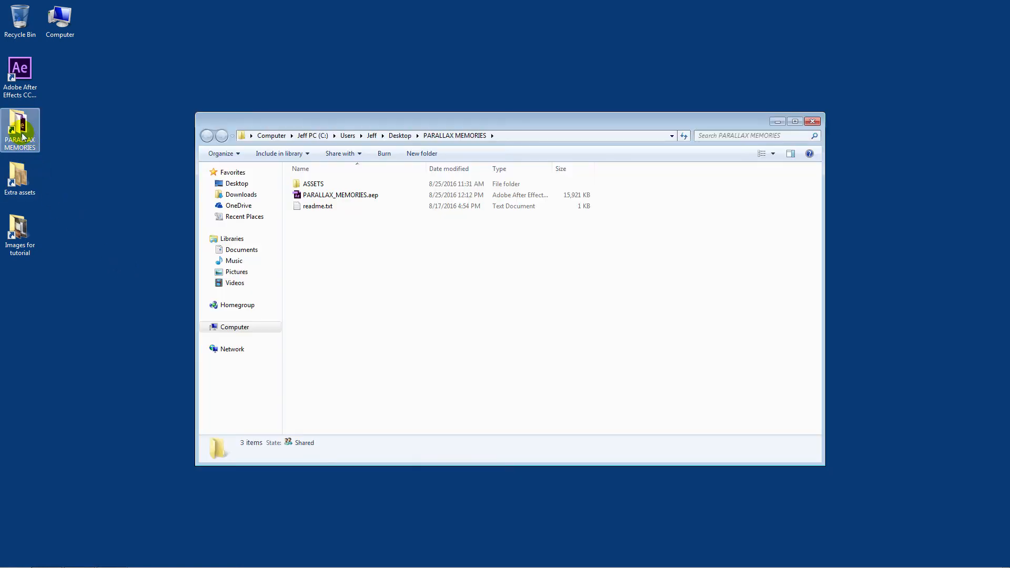
double_click(316, 188)
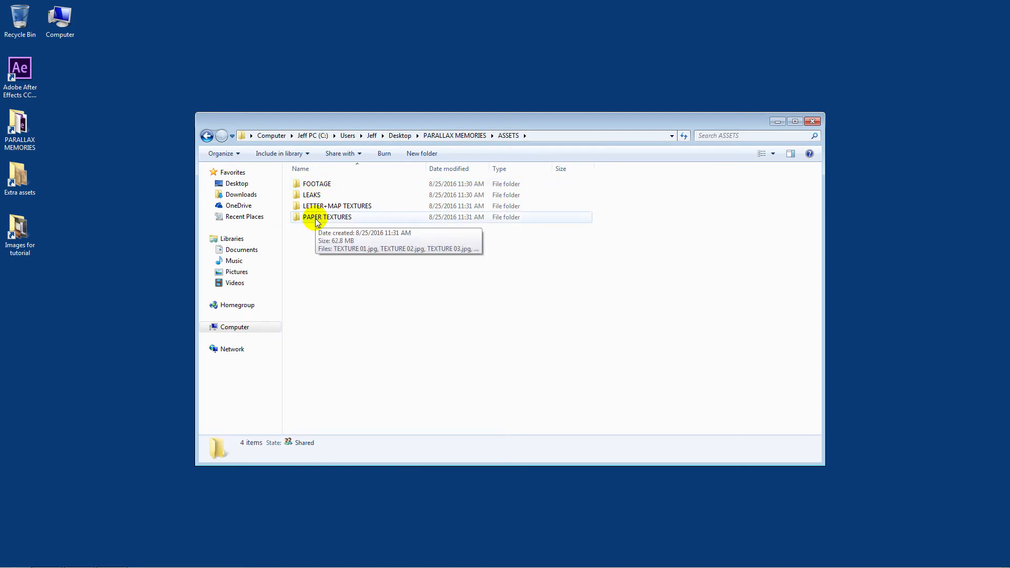
left_click(453, 135)
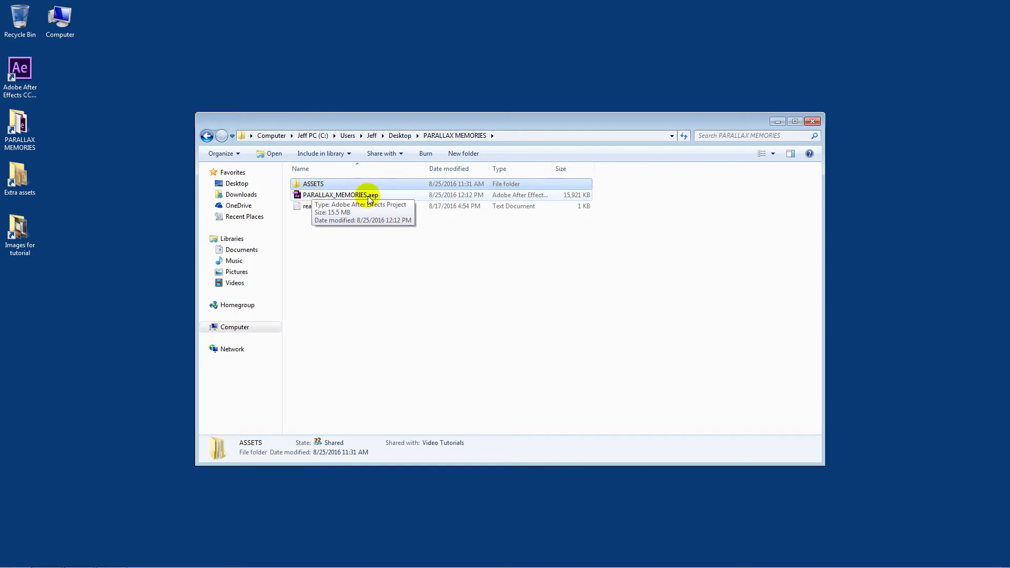
left_click(349, 237)
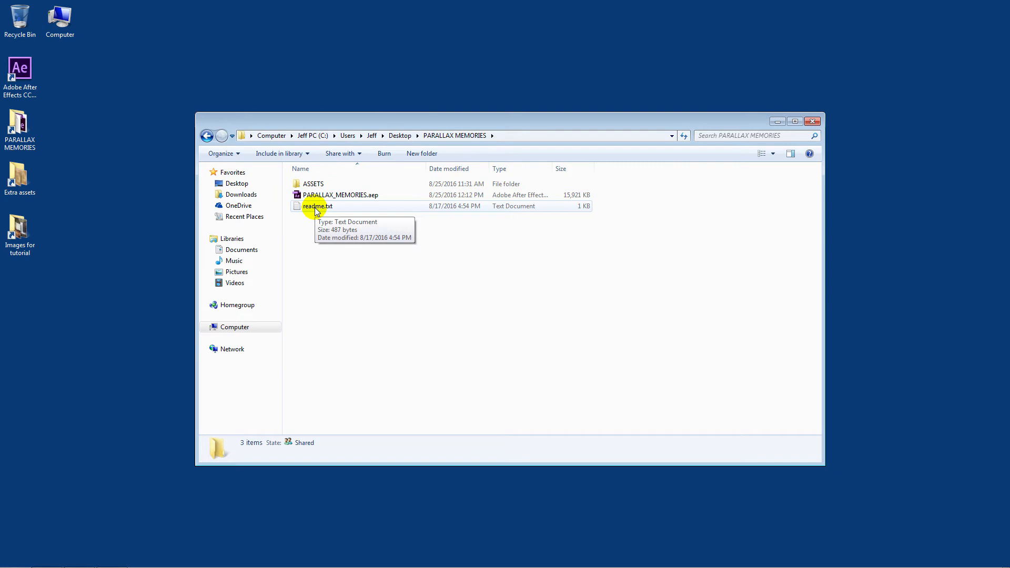
left_click(813, 121)
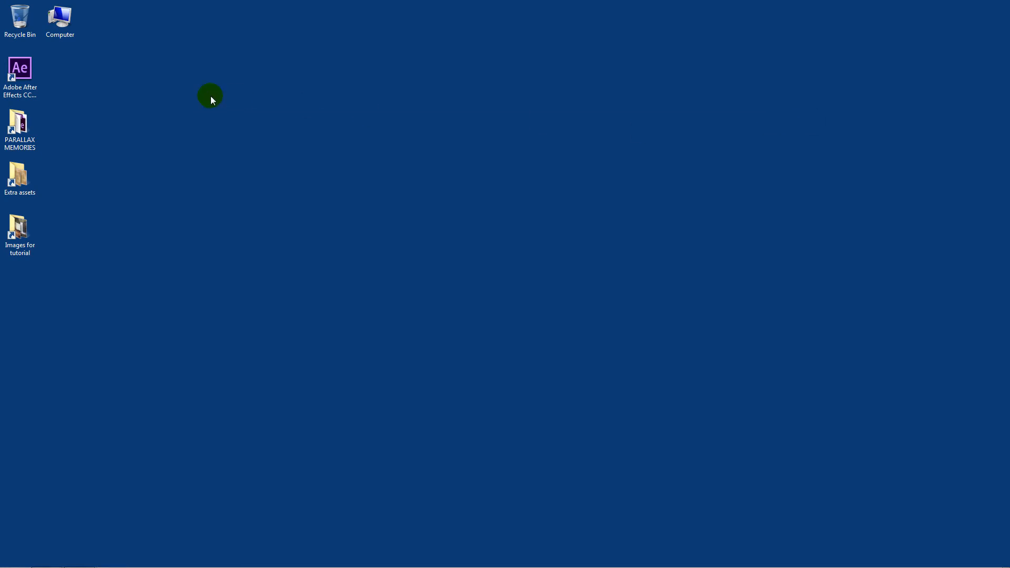
Step: Start Adobe After Effects and open PARALLAX_MEMORIES.aep from the PARALLAX MEMORIES folder, accepting the version conversion
double_click(26, 71)
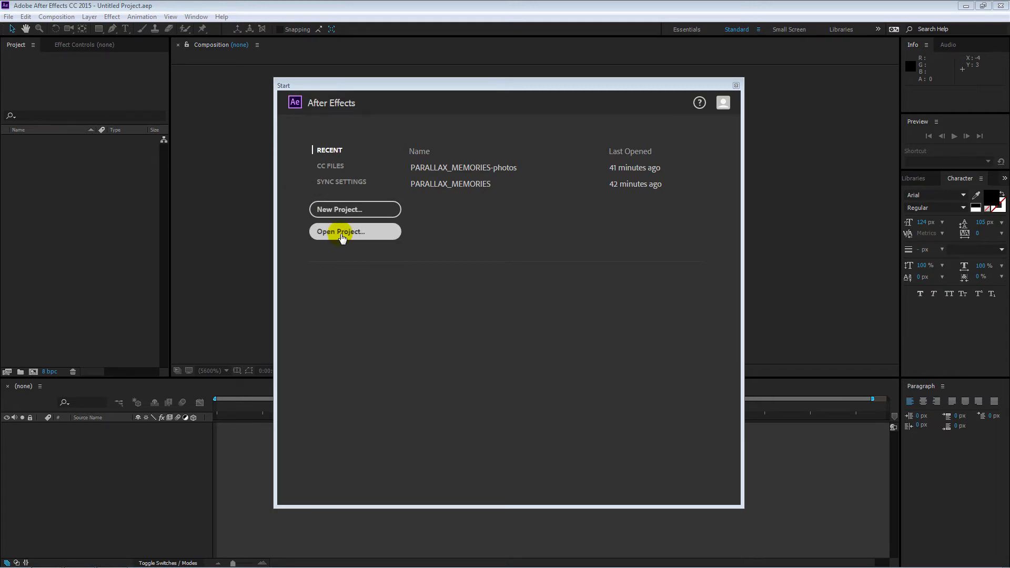
left_click(736, 86)
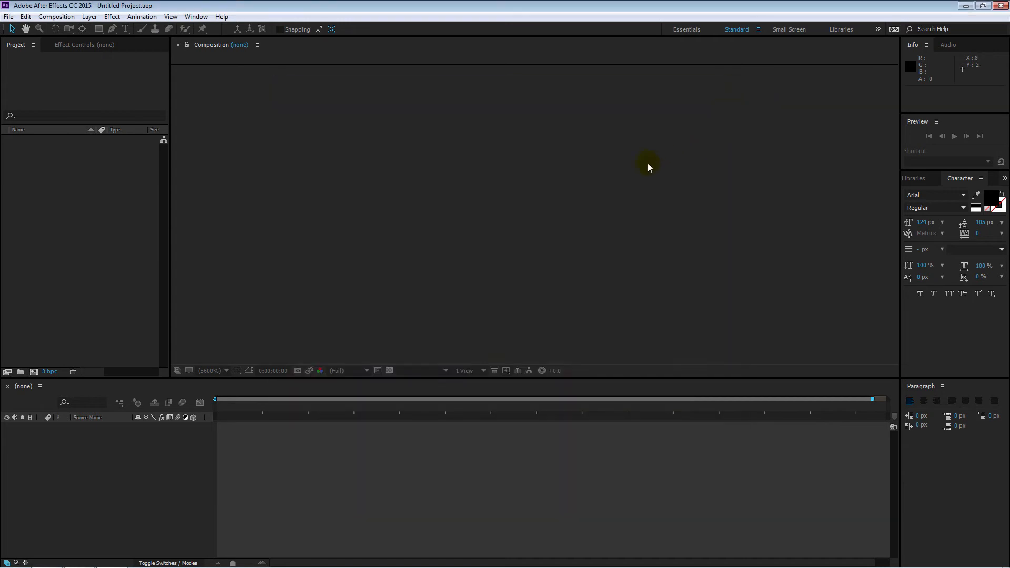
left_click(8, 18)
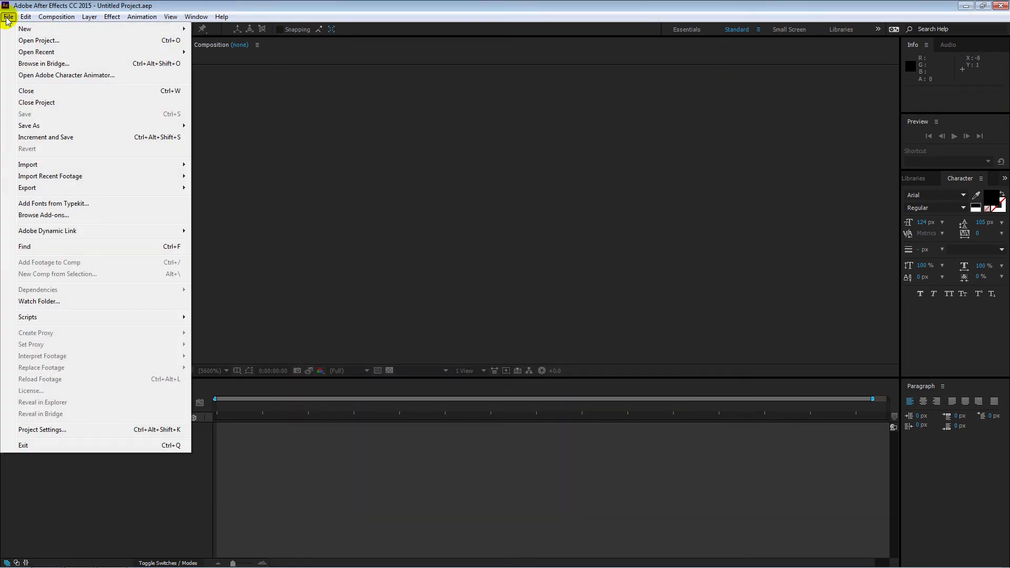
left_click(28, 41)
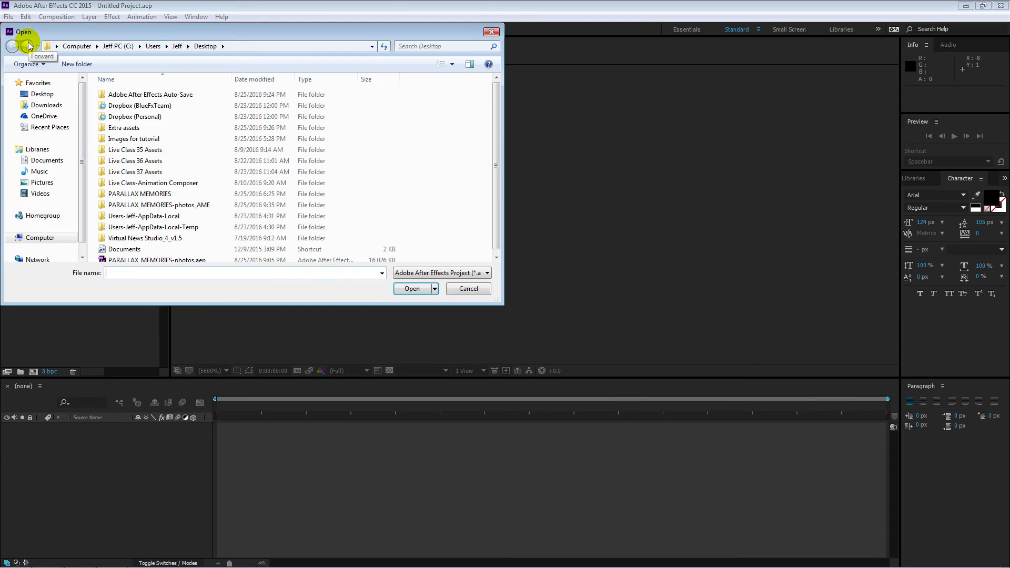
left_click(43, 94)
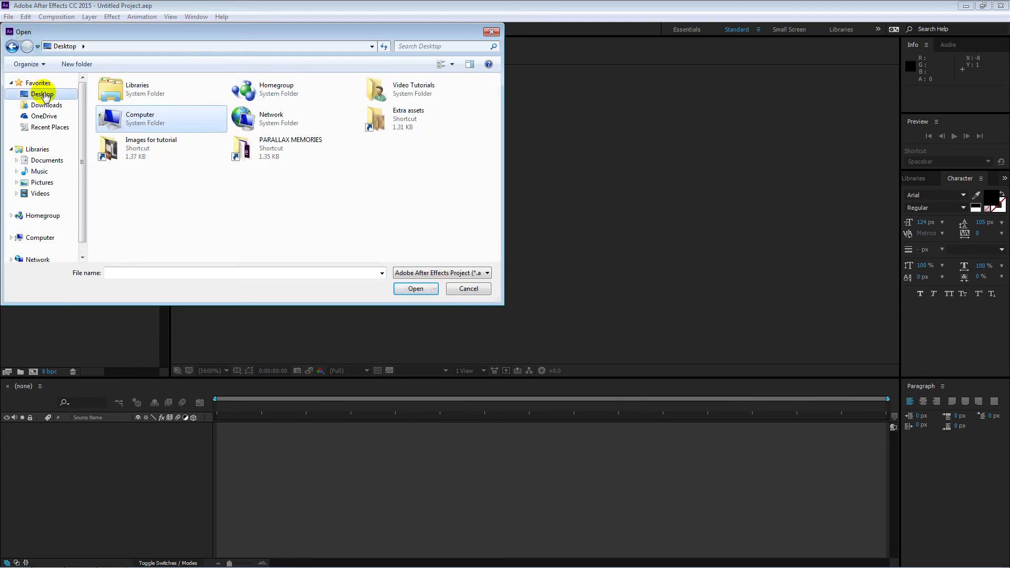
double_click(254, 151)
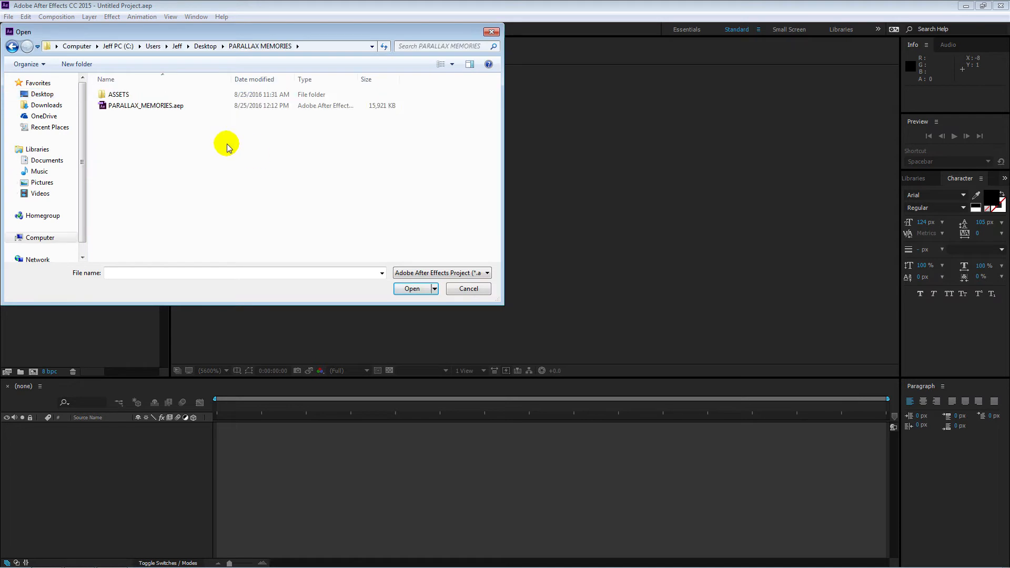
double_click(126, 105)
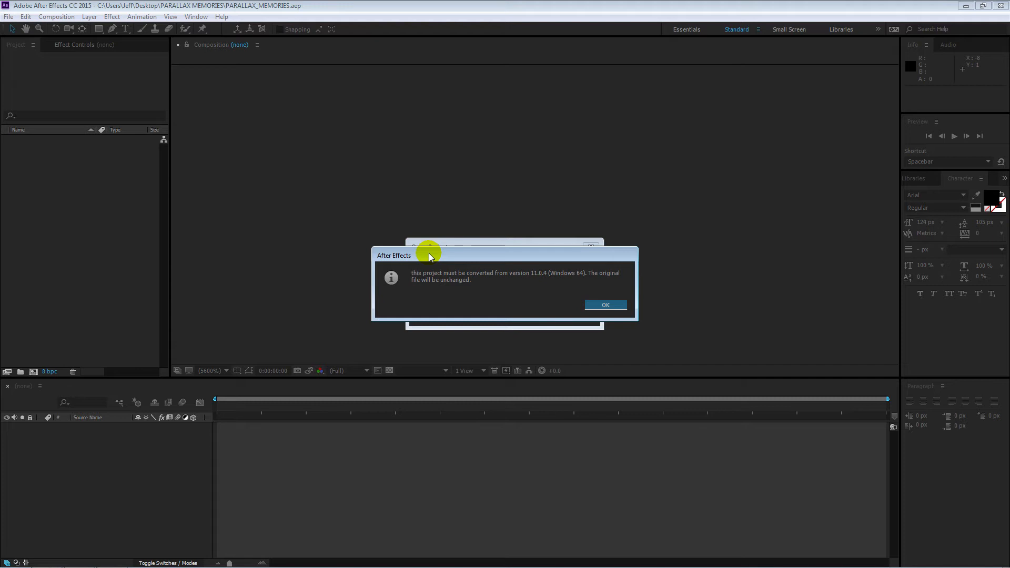
left_click(613, 307)
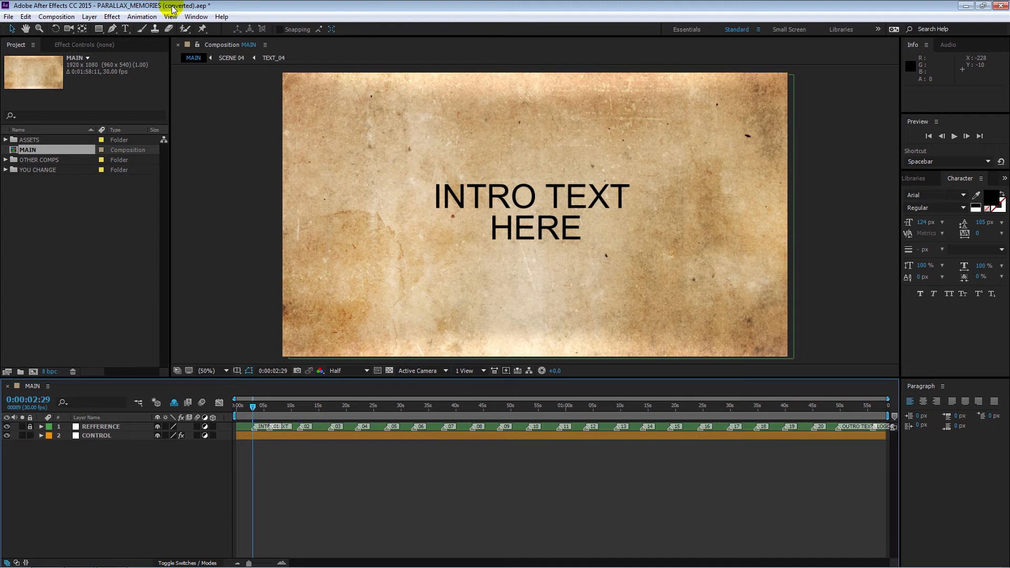
Step: Save a copy of the project in the Desktop folder as PARALLAX_MEMORIES-photos.aep
left_click(9, 16)
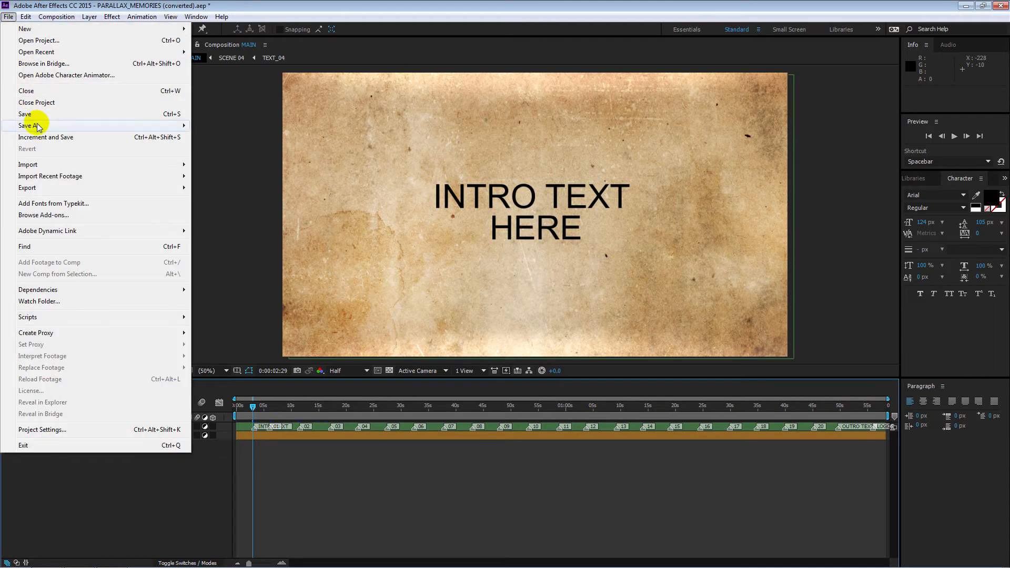
mouse_move(105, 127)
left_click(219, 126)
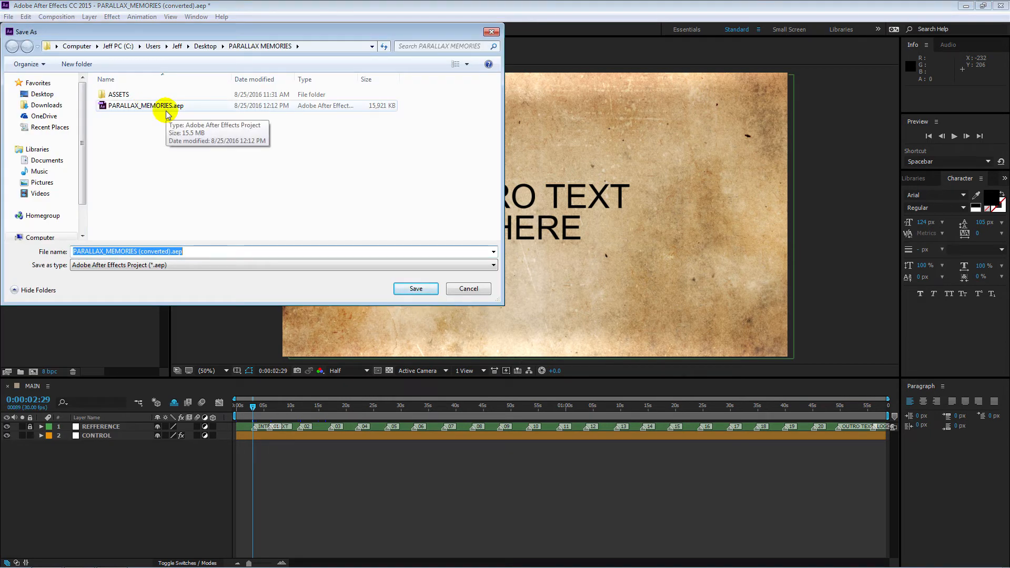
left_click(205, 46)
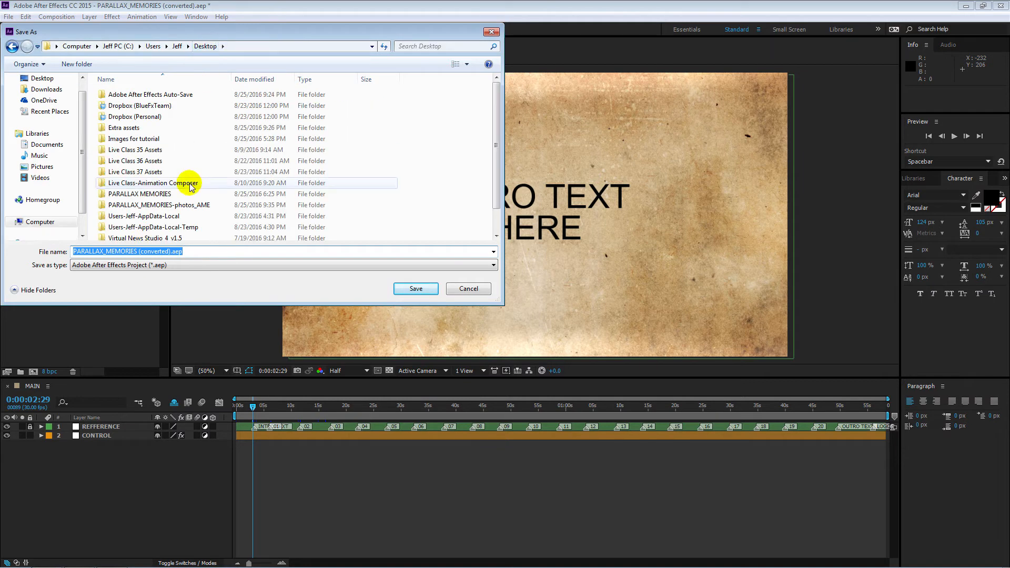
left_click_drag(141, 251, 138, 251)
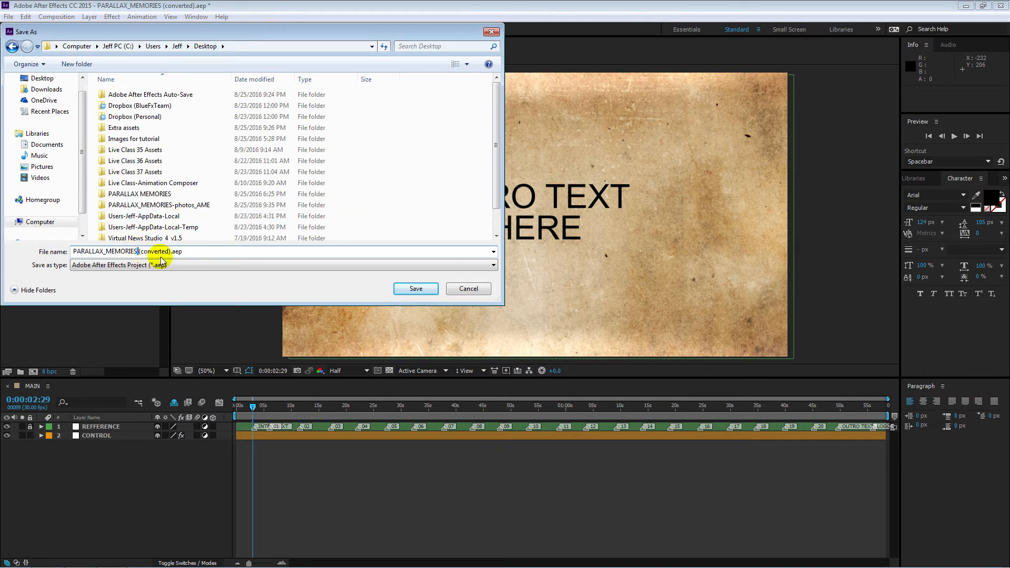
type("-")
key("Delete")
type("photos")
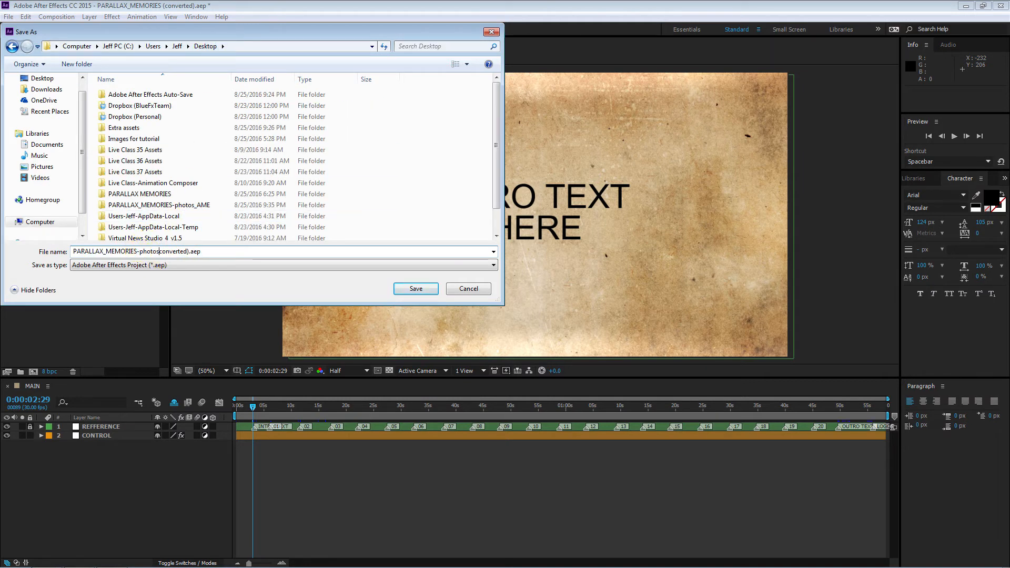
key("Delete")
key("Delete")
key("Delete")
key("Delete")
key("Delete")
key("Delete")
key("Delete")
key("Delete")
key("Delete")
key("Delete")
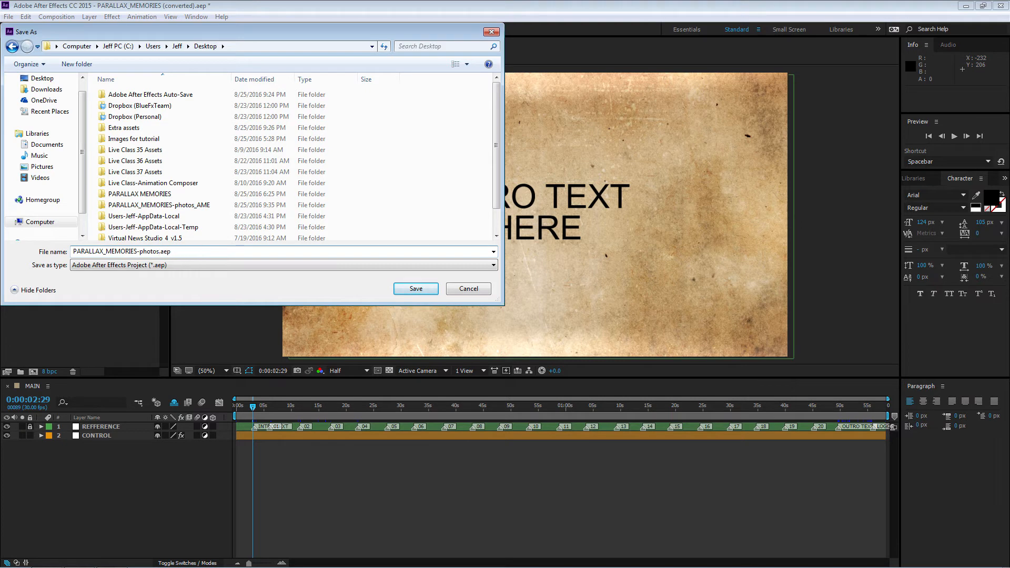
left_click(415, 288)
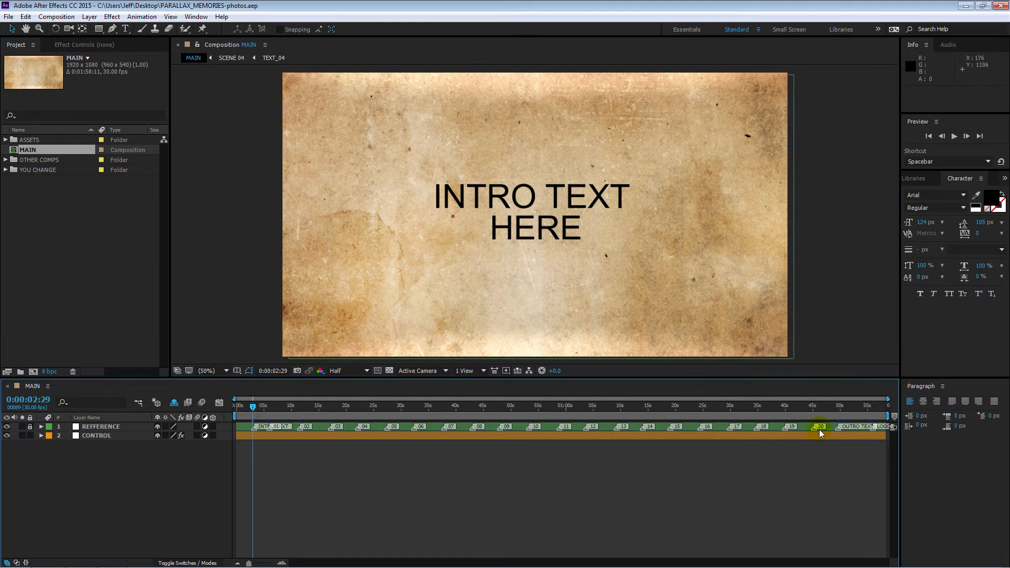
Step: Step through the timeline markers of the MAIN composition to examine the media and text placeholders of scenes 01 to 05
left_click(309, 428)
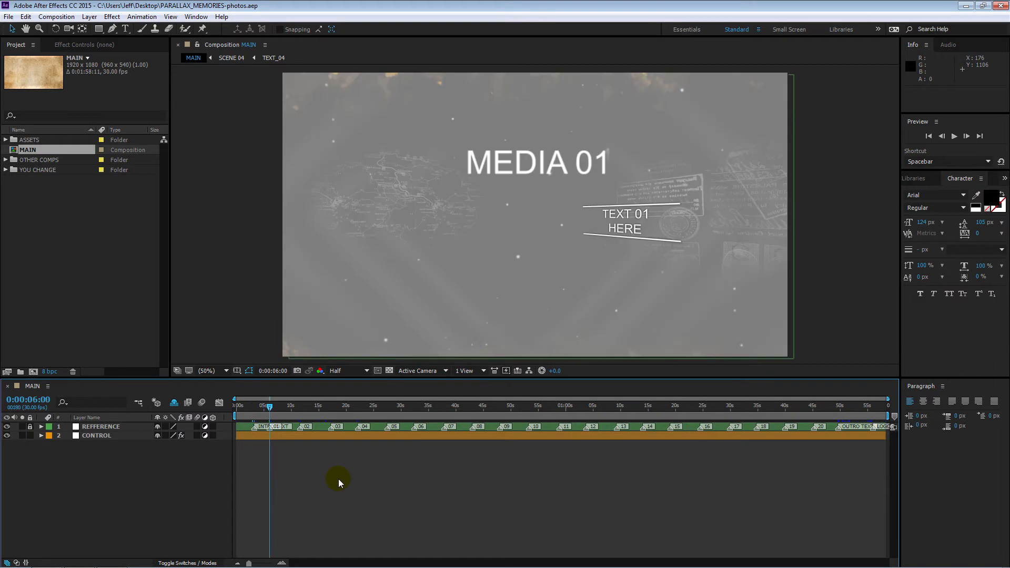
key("k")
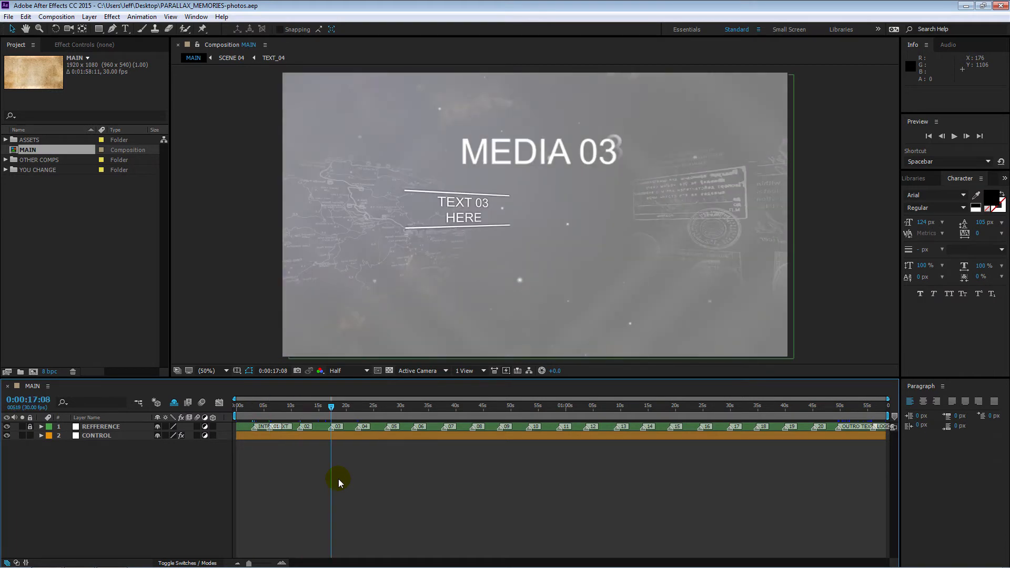
key("j")
key("j")
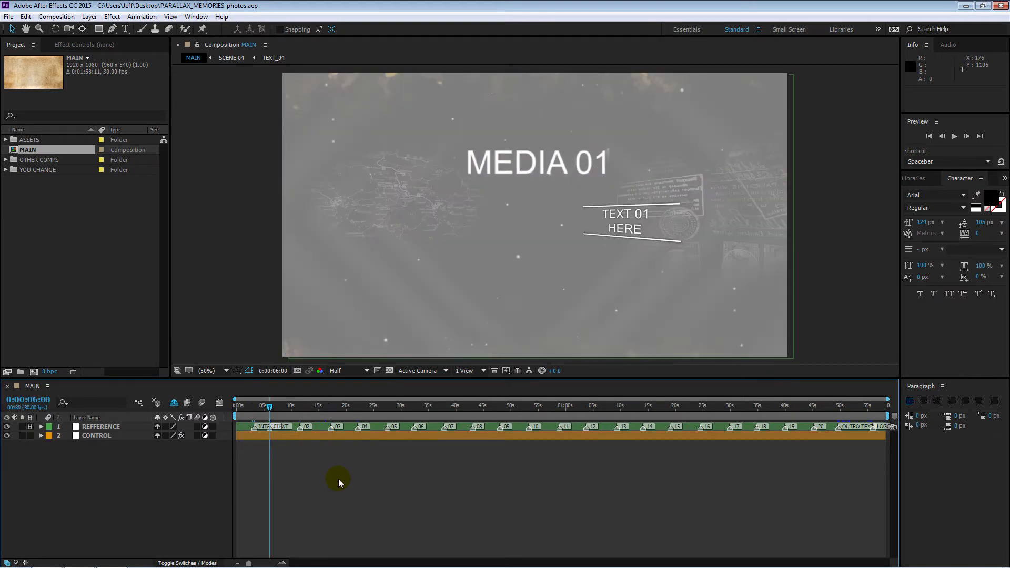
key("k")
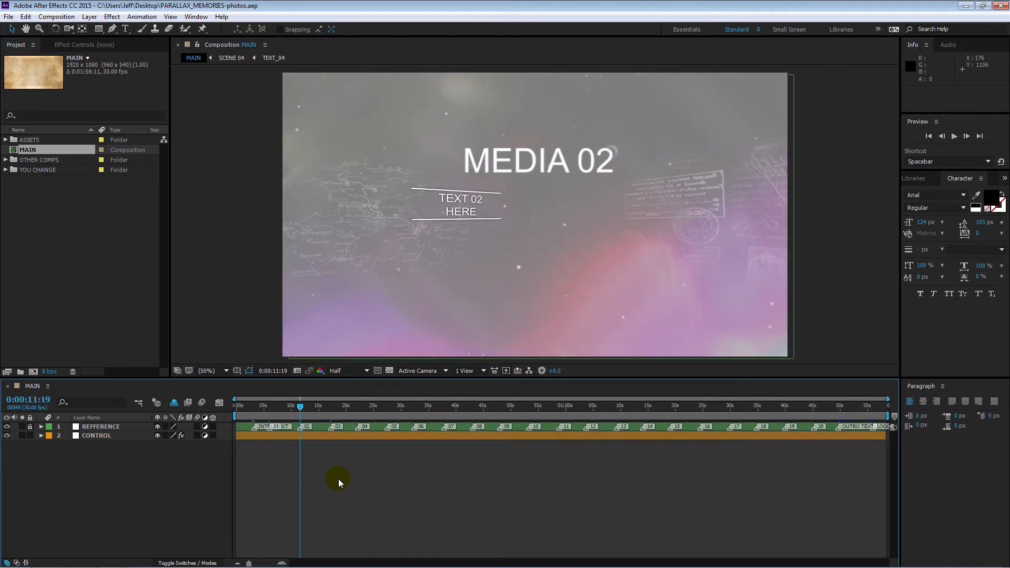
key("k")
key("k")
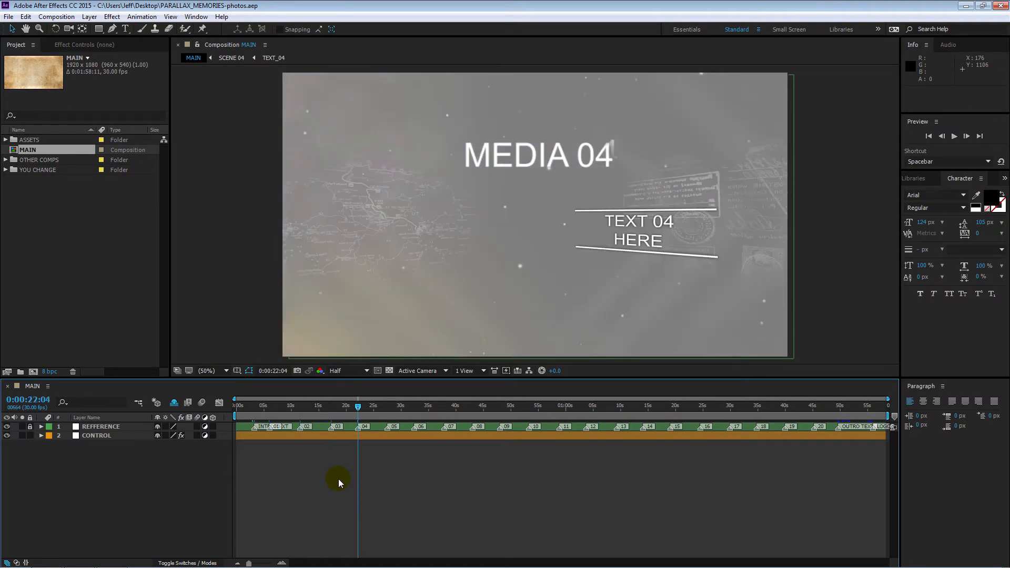
key("k")
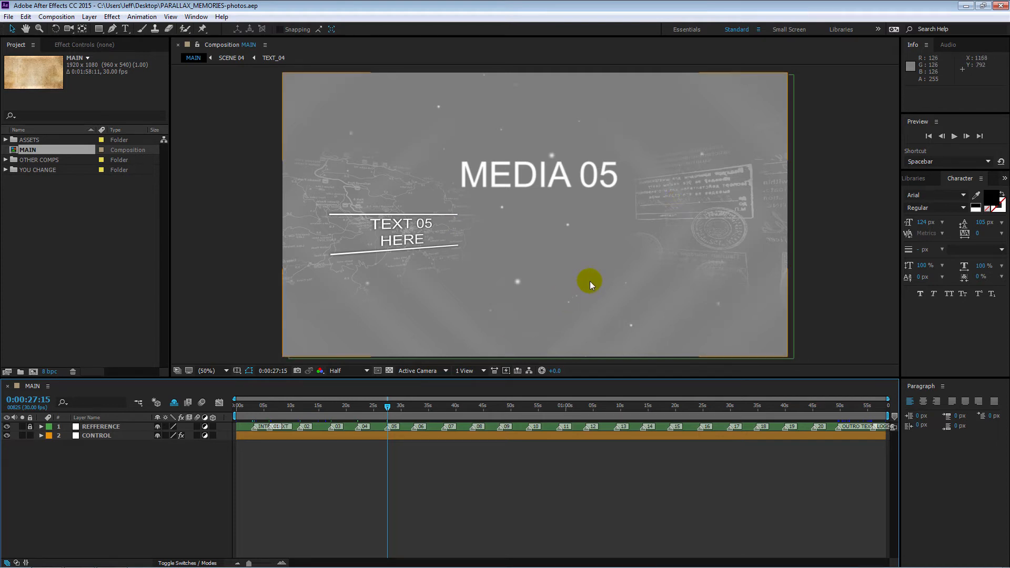
mouse_move(390, 409)
left_mouse_down()
mouse_move(403, 408)
mouse_move(389, 406)
left_mouse_up()
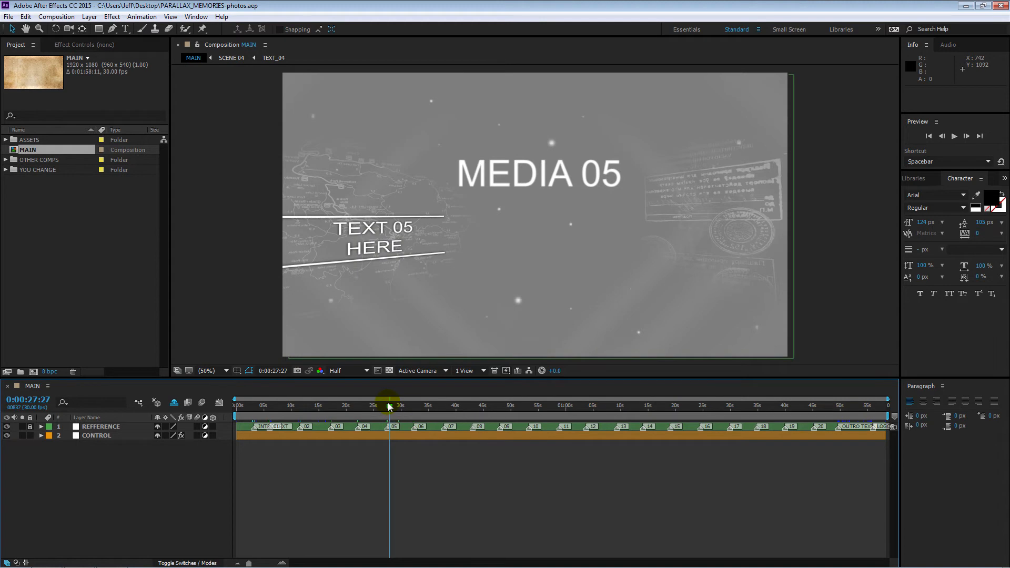
Step: Start a footage import into the project and browse to the Images for tutorial folder on the desktop
left_click(10, 17)
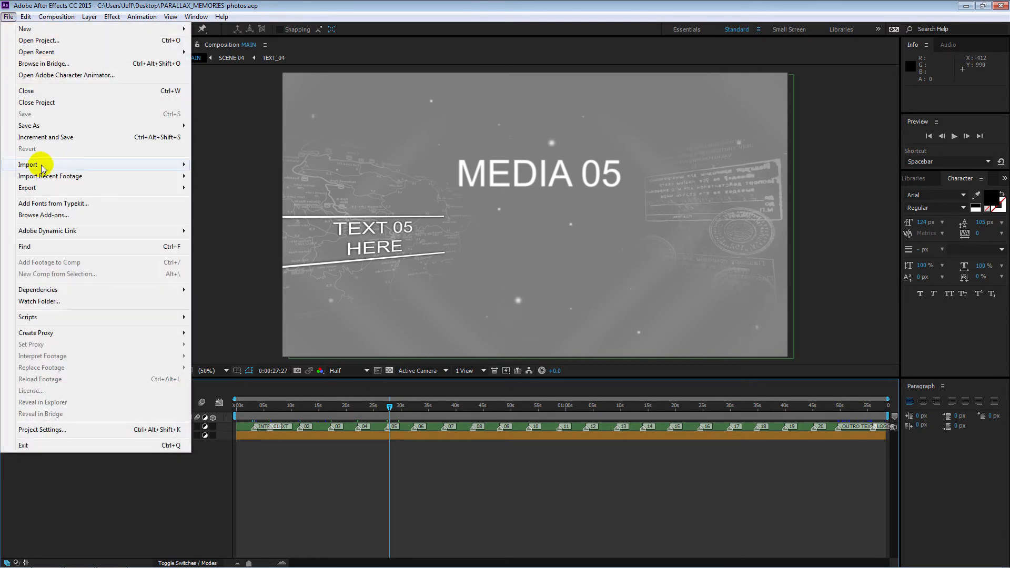
mouse_move(42, 168)
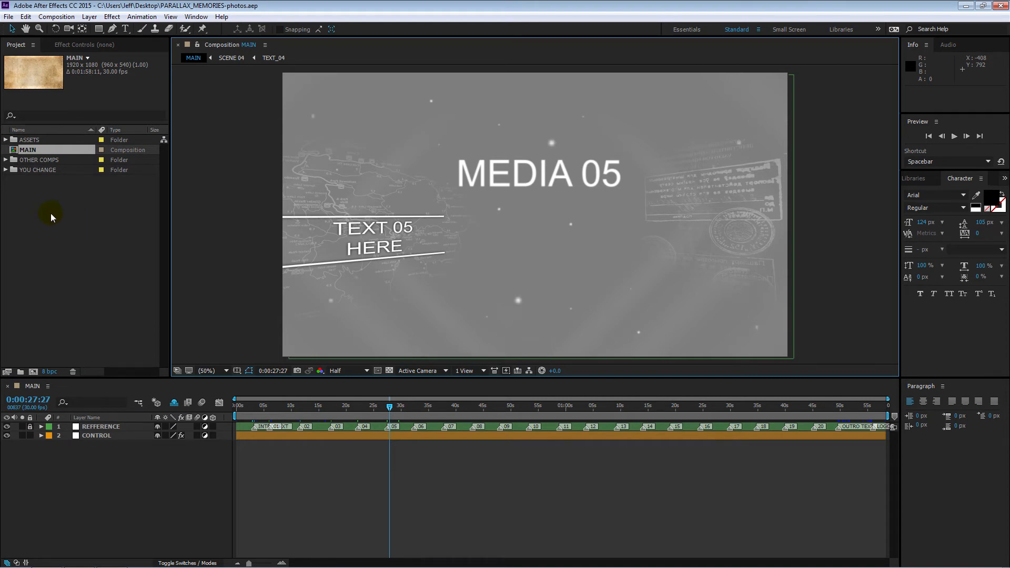
double_click(50, 213)
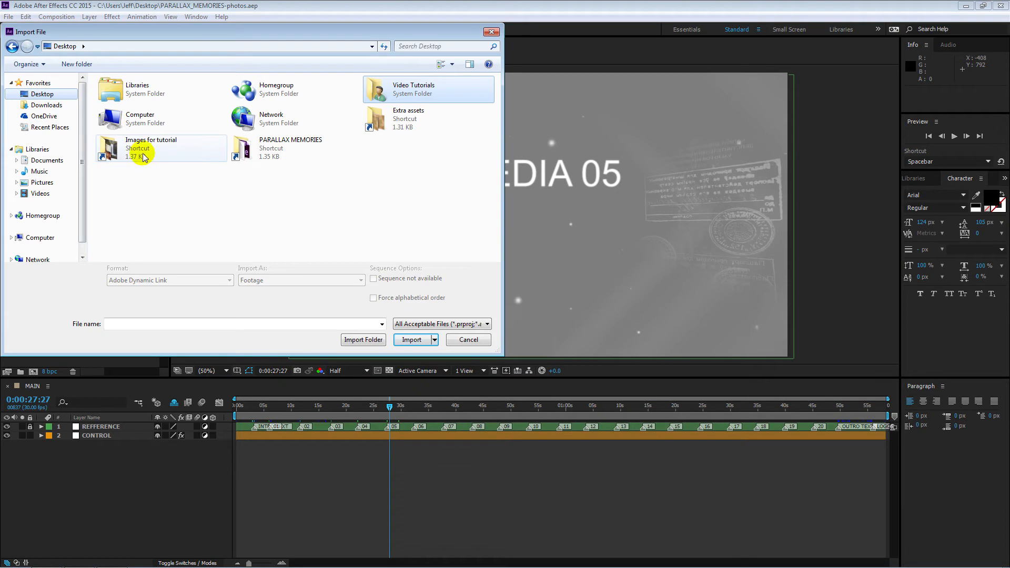
double_click(134, 152)
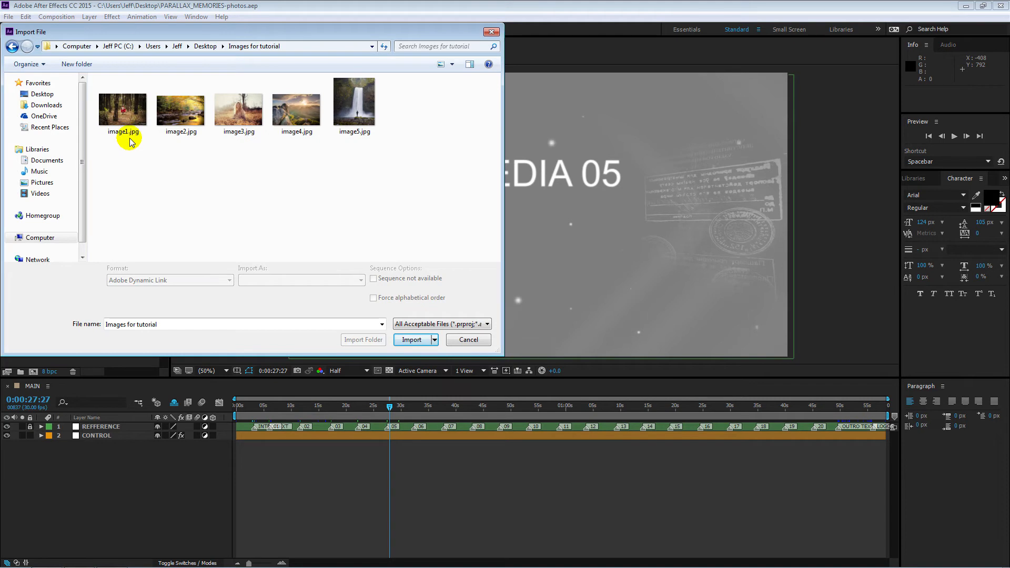
left_click(130, 140)
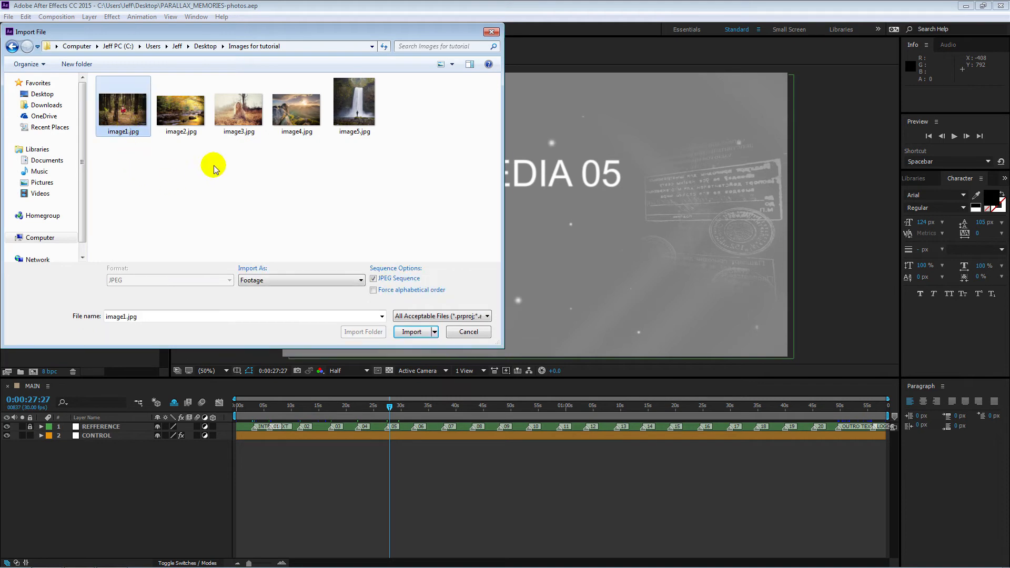
left_click(229, 119, "ctrl")
left_click(356, 108, "ctrl")
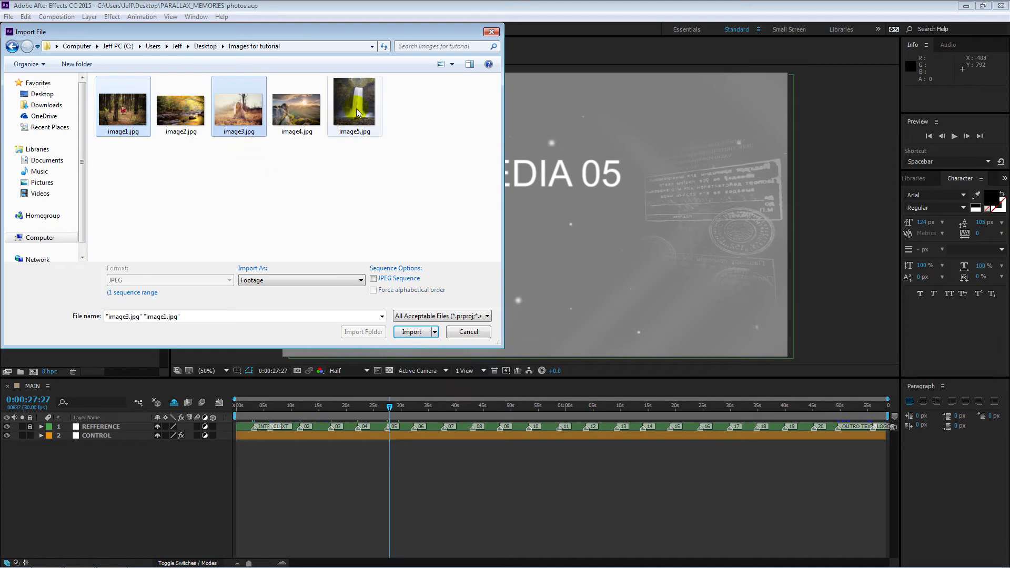
left_click(366, 159)
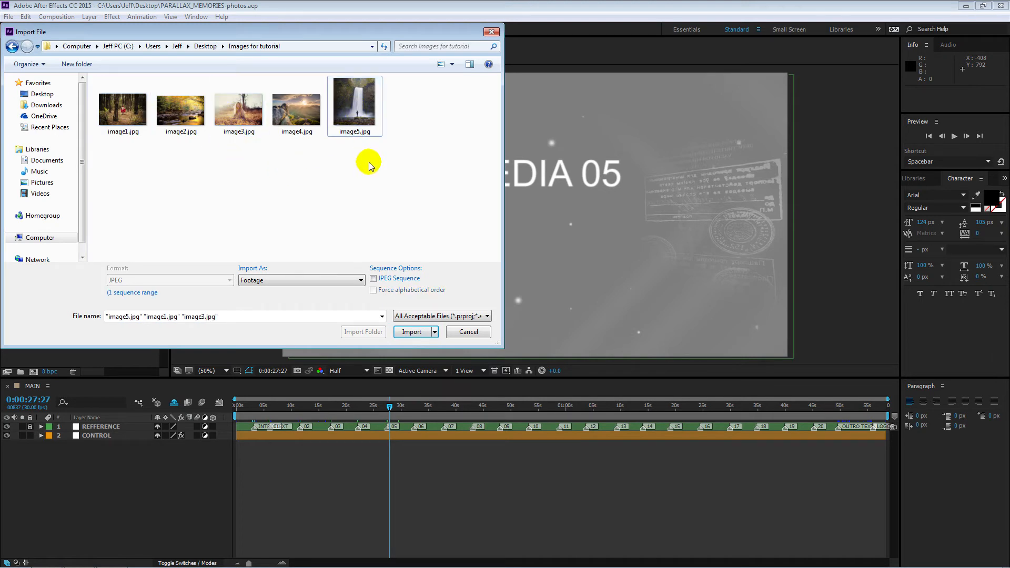
Step: Import the entire Images for tutorial folder from the desktop into the project and check the images inside it
left_click_drag(419, 168, 117, 86)
left_click(165, 183)
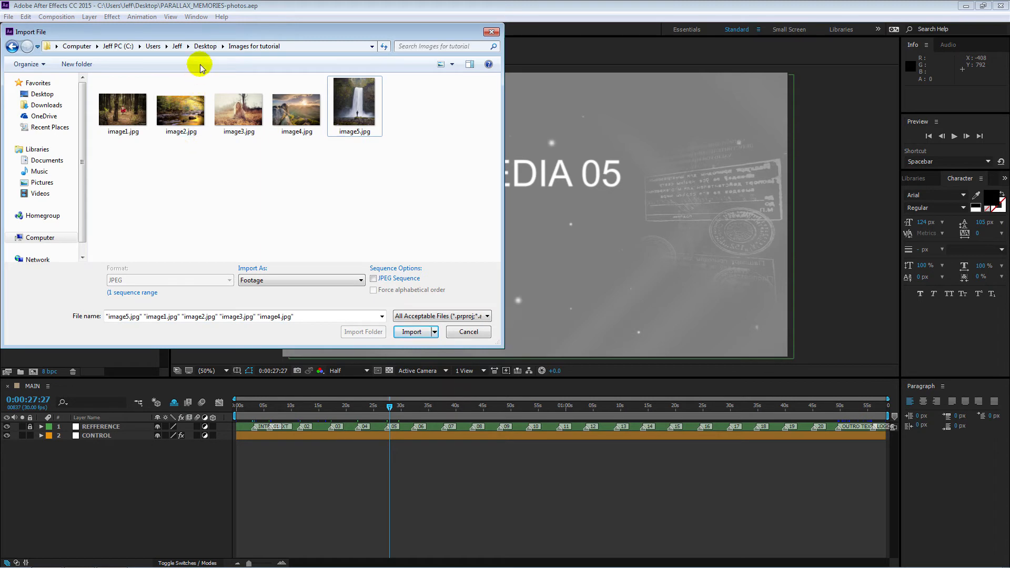
left_click(204, 47)
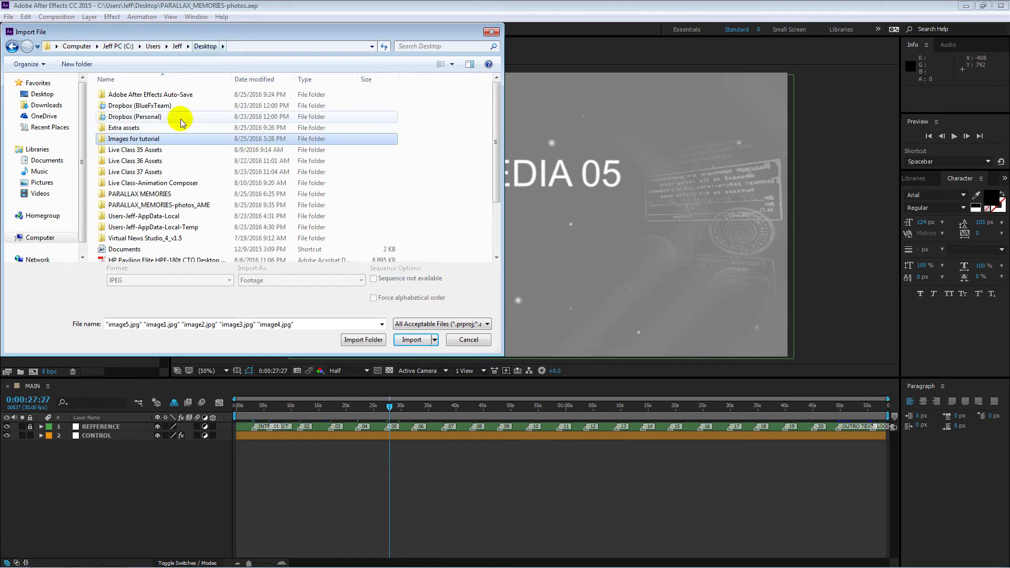
left_click(362, 340)
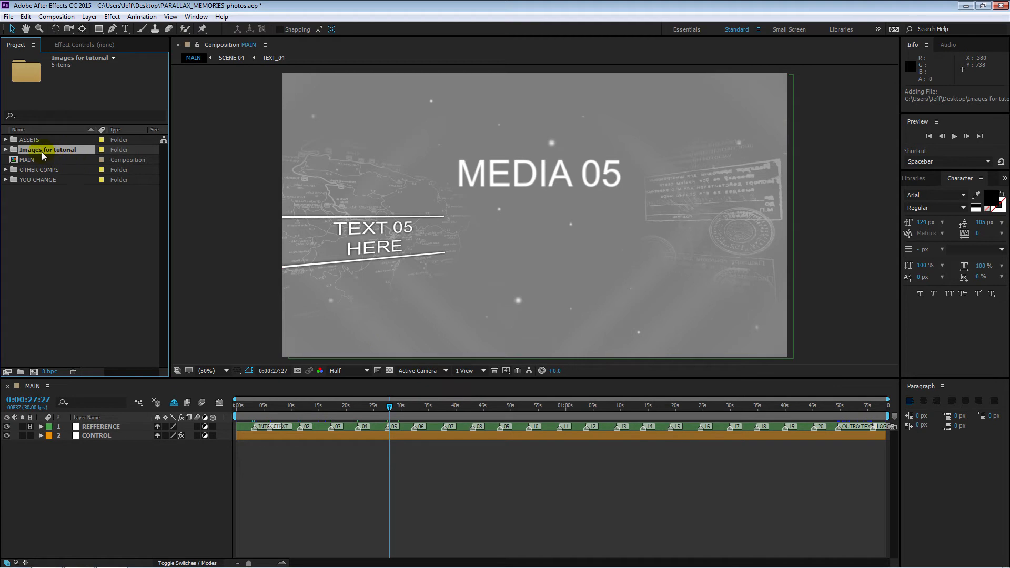
left_click(6, 150)
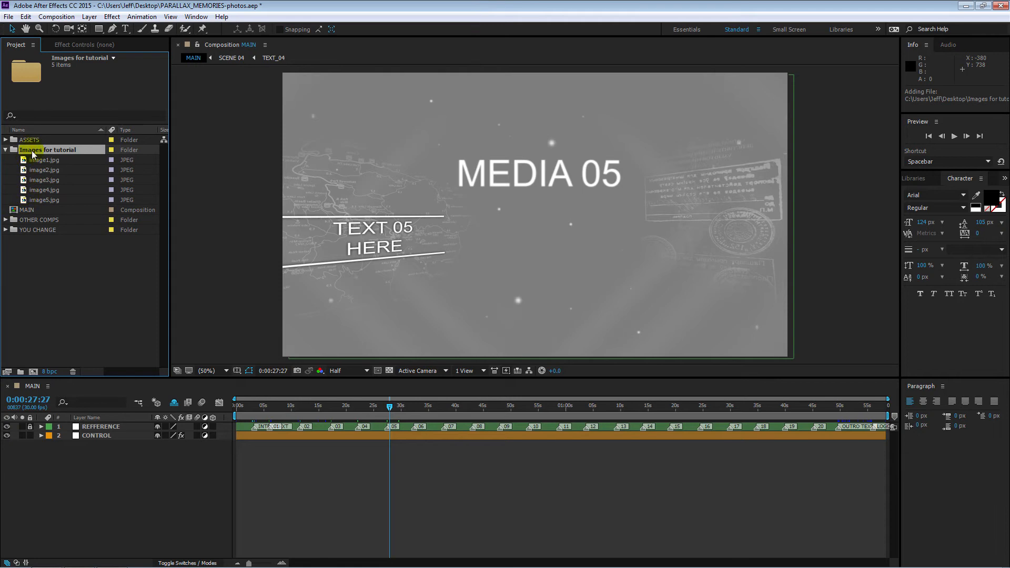
left_click(6, 150)
left_click(361, 110)
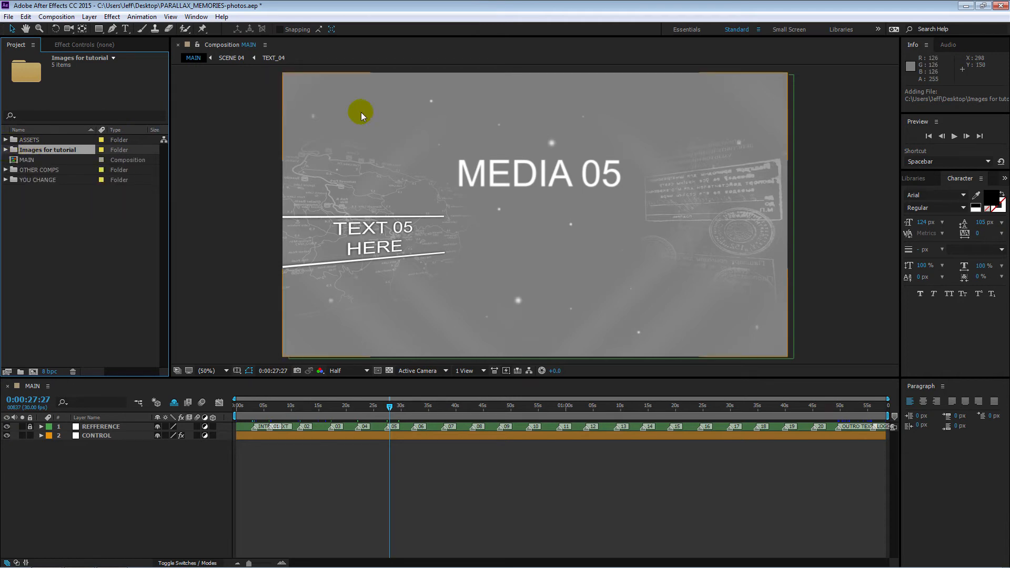
Step: Move the MAIN timeline back to the MEDIA 01 scene at 0:00:06:07 and look inside the ASSETS folder
left_click(584, 253)
left_click(391, 406)
left_click_drag(391, 406, 276, 412)
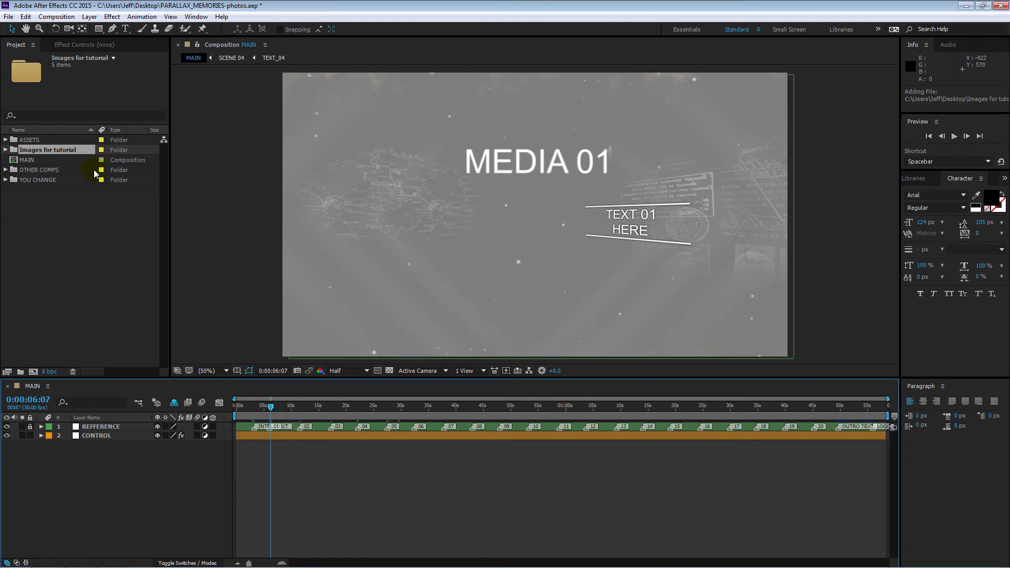
left_click(5, 140)
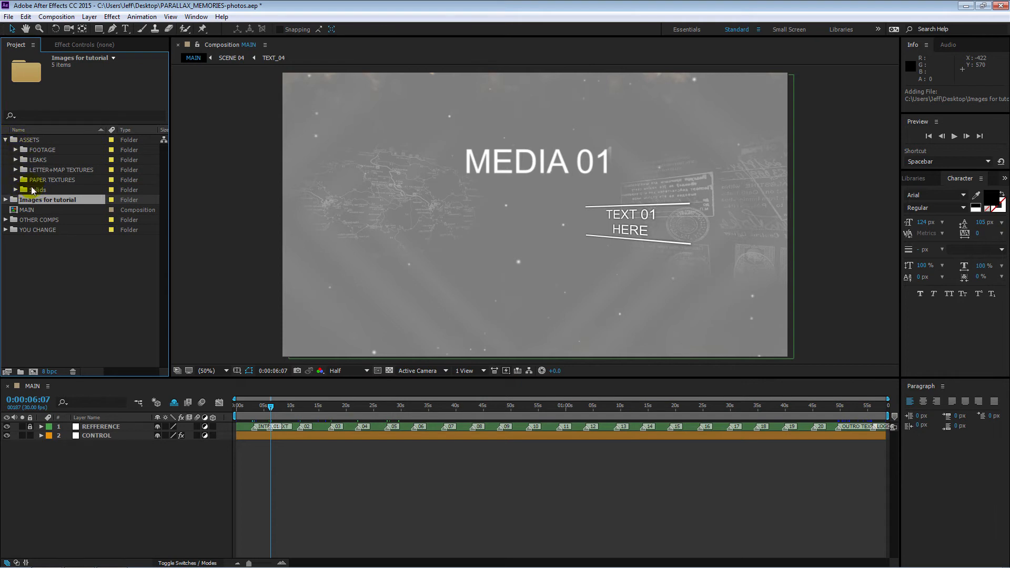
left_click(5, 140)
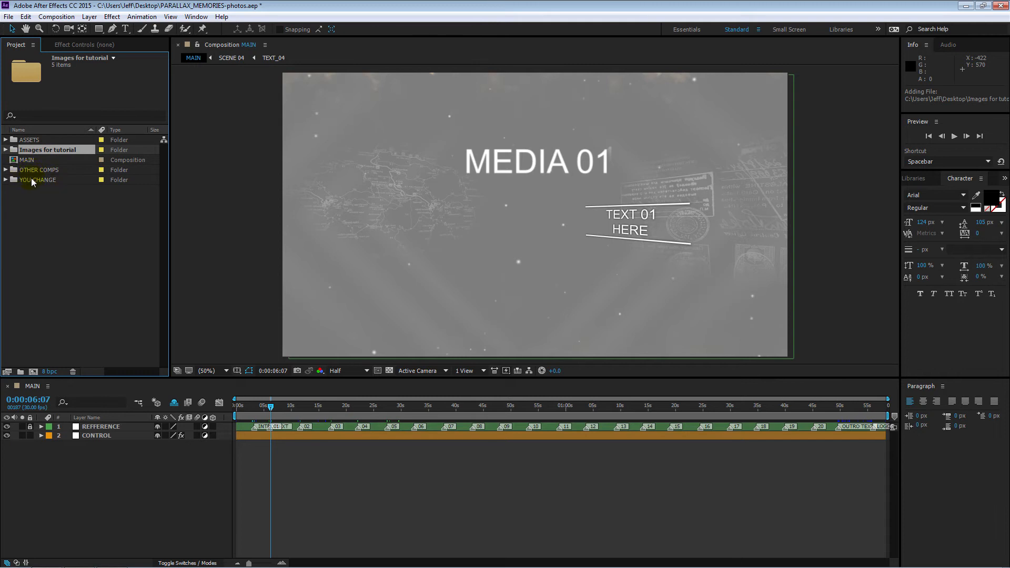
Step: Open all the placeholder compositions from MEDIA 01 to MEDIA 20 in the MEDIA PLACEHOLDERS folder under YOU CHANGE
left_click(6, 180)
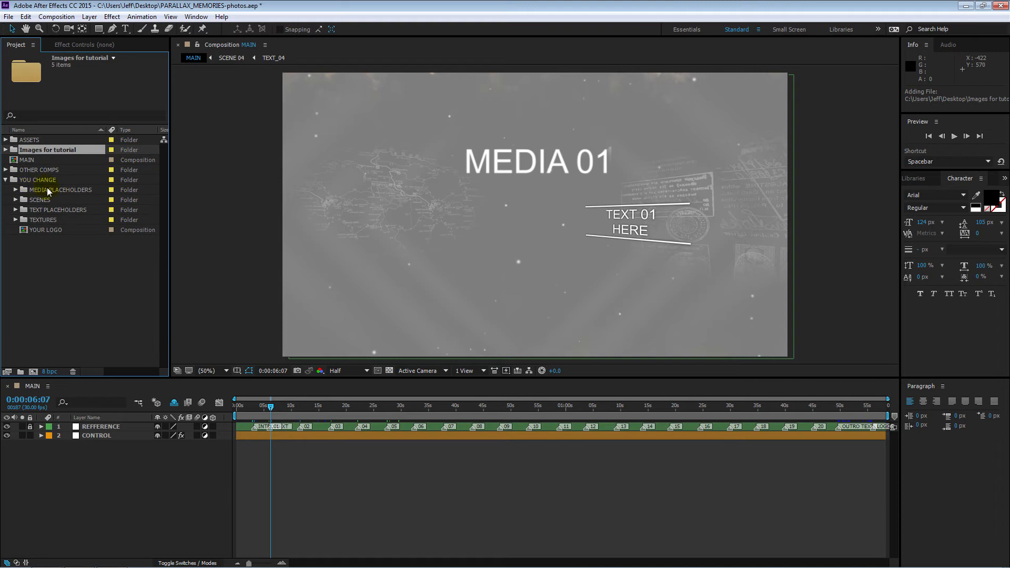
left_click(15, 190)
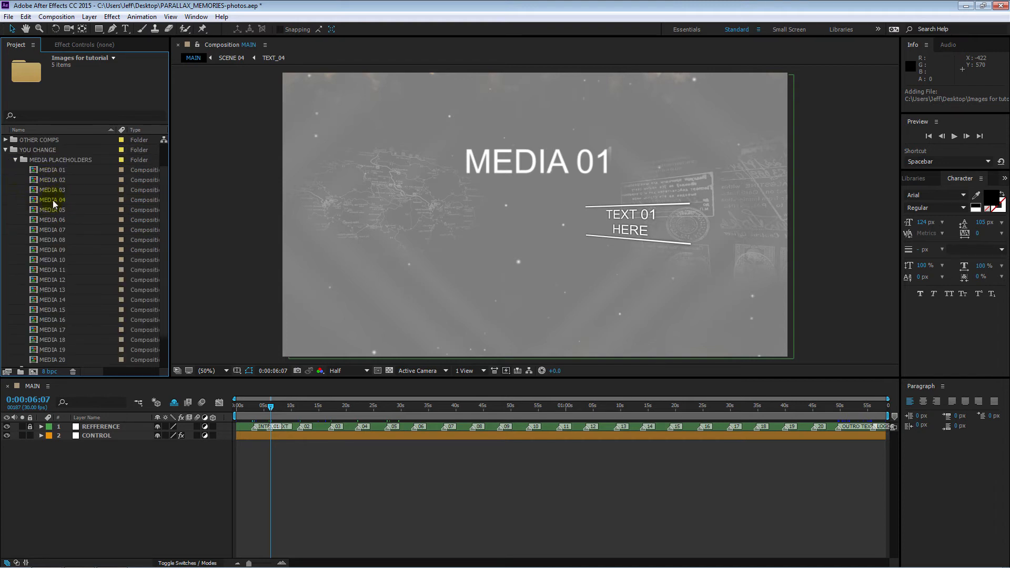
left_click(50, 170)
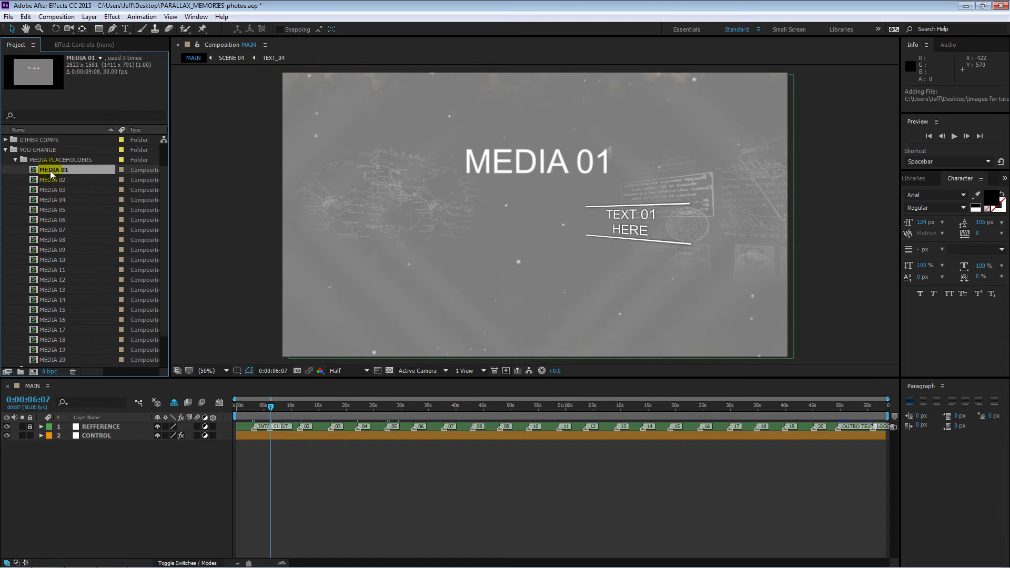
left_click(55, 359, "shift")
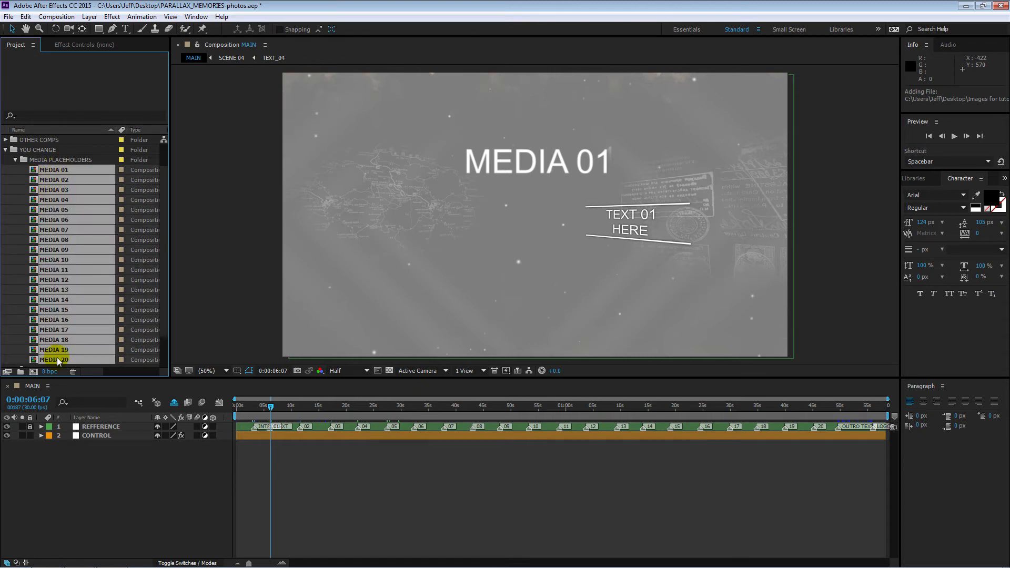
double_click(61, 260)
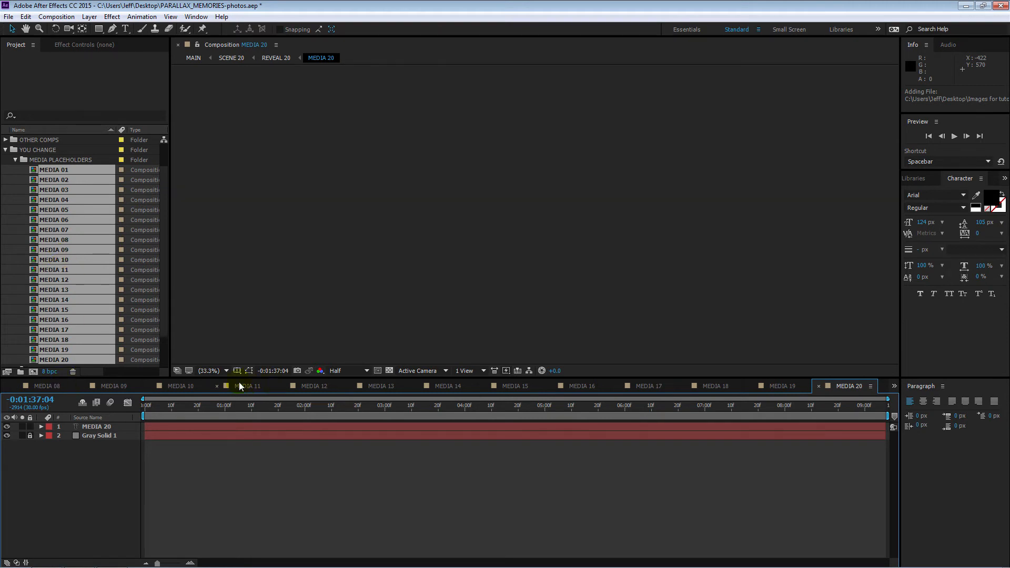
Step: Switch to the MEDIA 01 composition and place image1.jpg centred in the frame as its uppermost layer
left_click(893, 388)
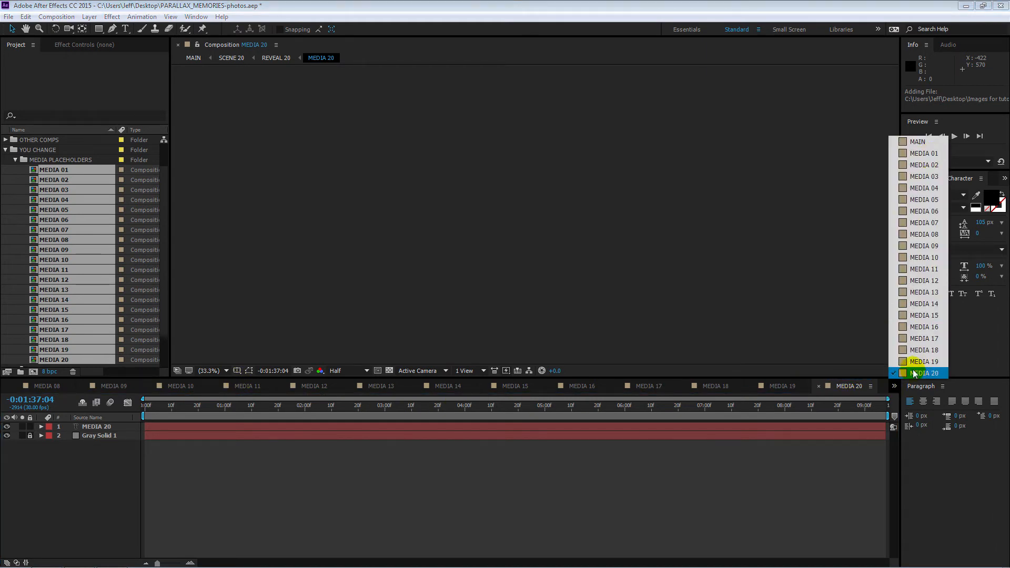
left_click(925, 153)
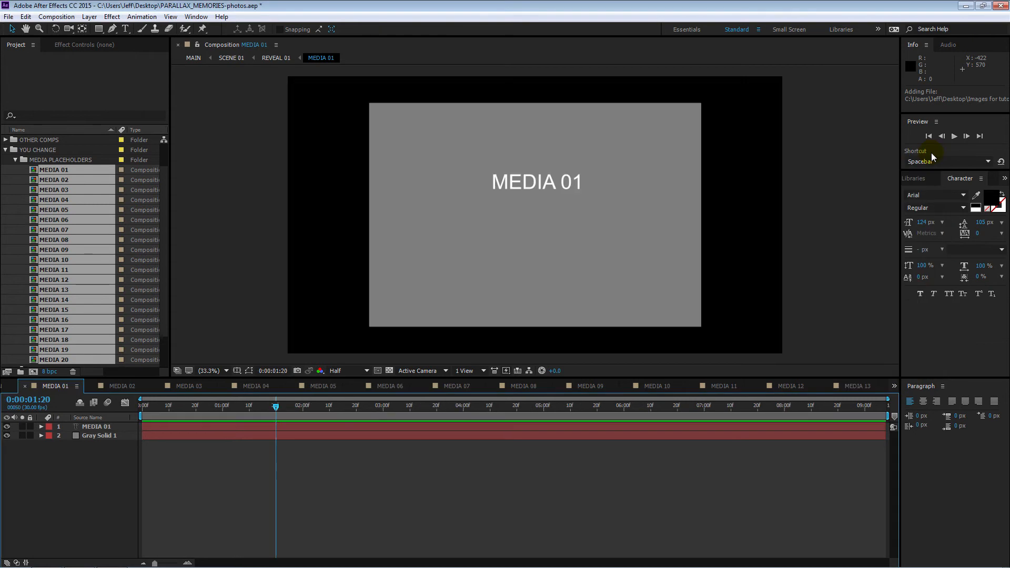
mouse_move(276, 407)
left_mouse_down()
mouse_move(290, 408)
mouse_move(265, 413)
mouse_move(278, 413)
left_mouse_up()
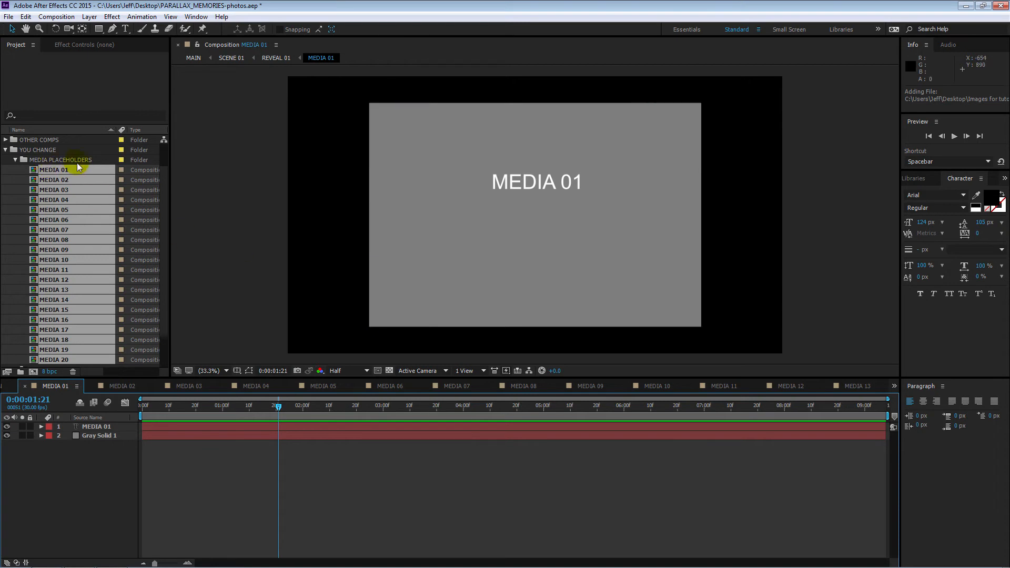
left_click(16, 160)
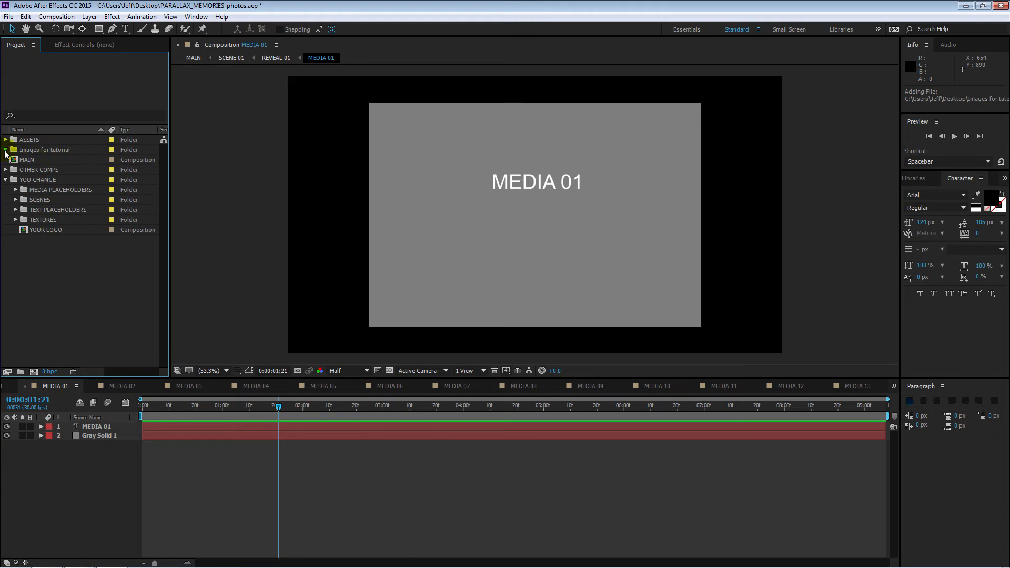
left_click(5, 150)
left_click(36, 161)
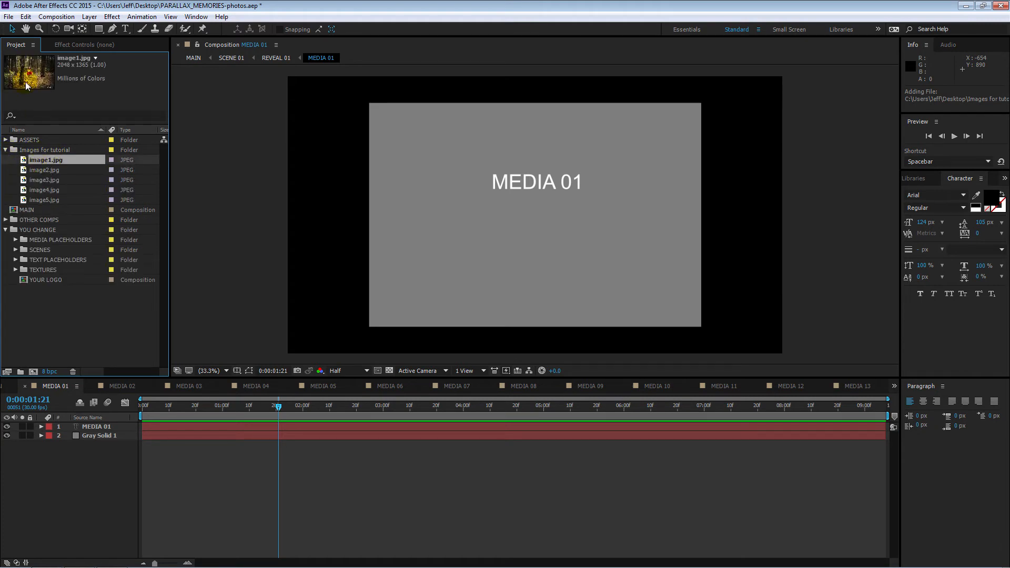
left_click_drag(87, 174, 535, 212)
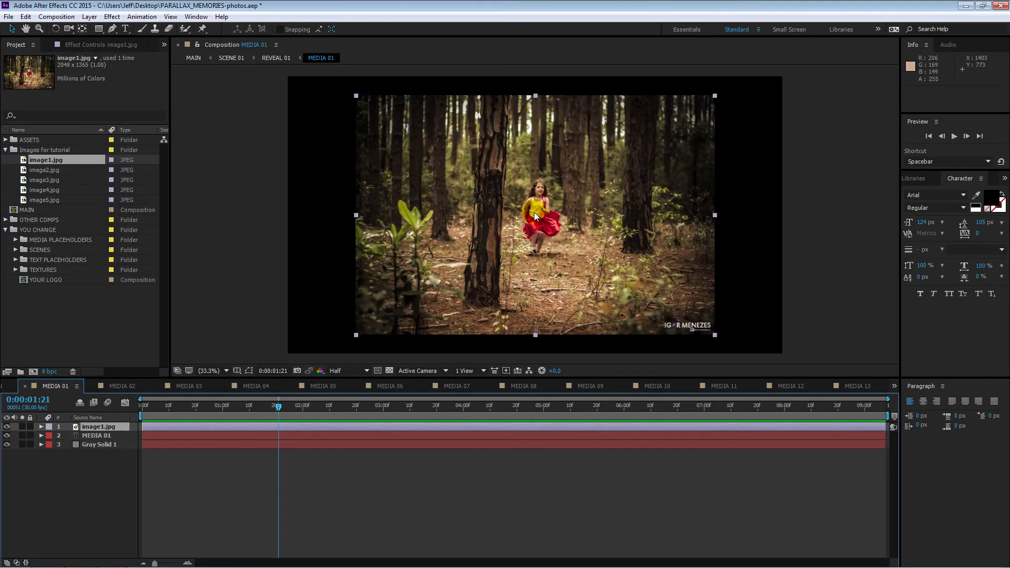
Step: Scale the image1.jpg layer in MEDIA 01 to 94% to cover the gray placeholder, checking the framing in MAIN
left_click(8, 388)
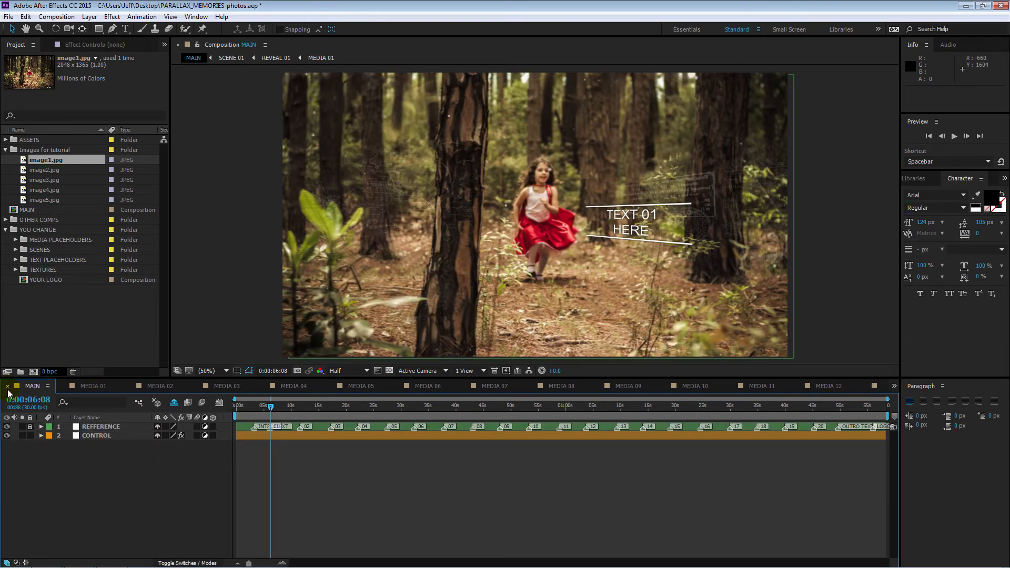
left_click(92, 387)
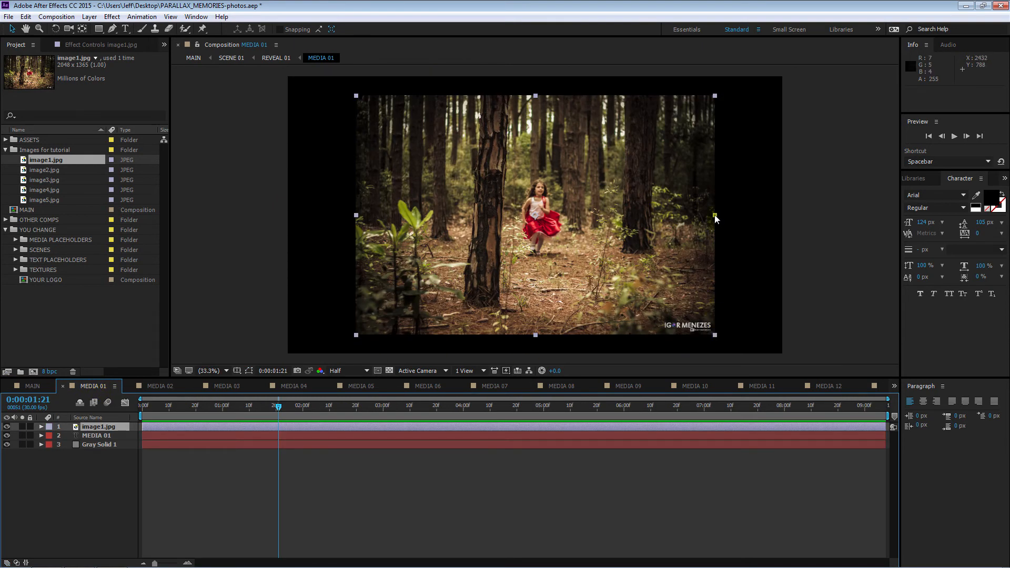
left_click_drag(718, 220, 655, 229)
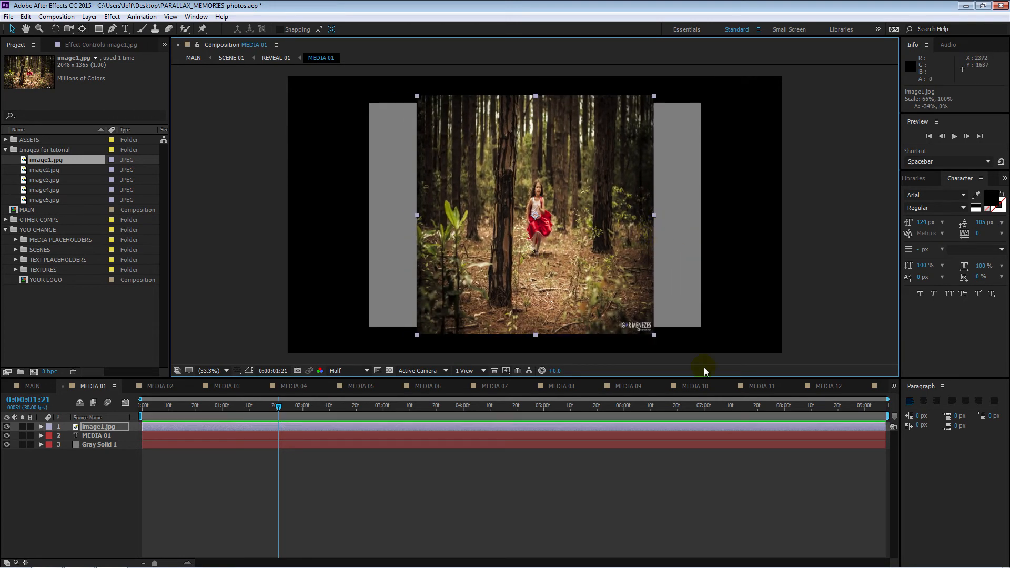
left_click_drag(656, 215, 704, 256)
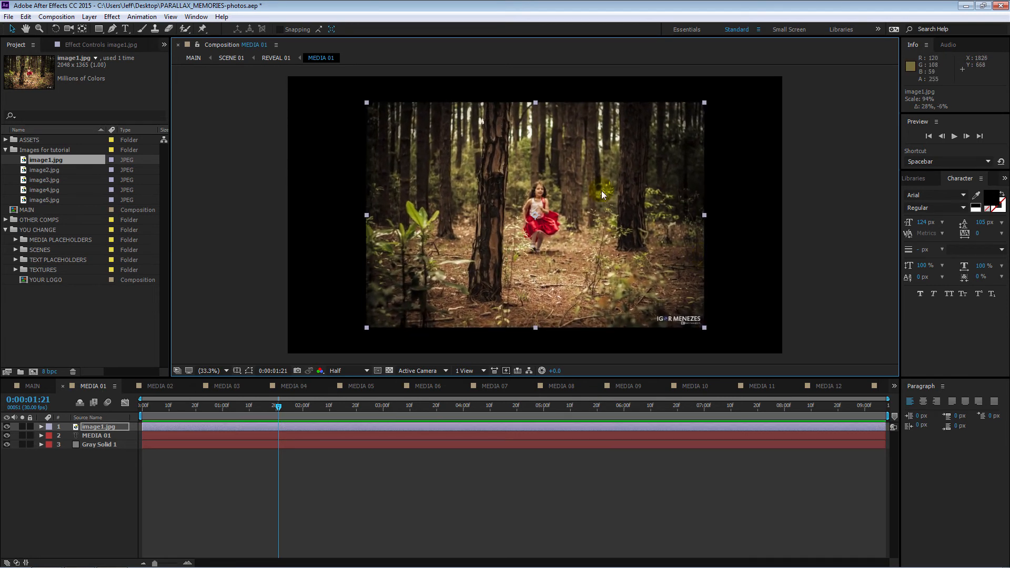
left_click(33, 386)
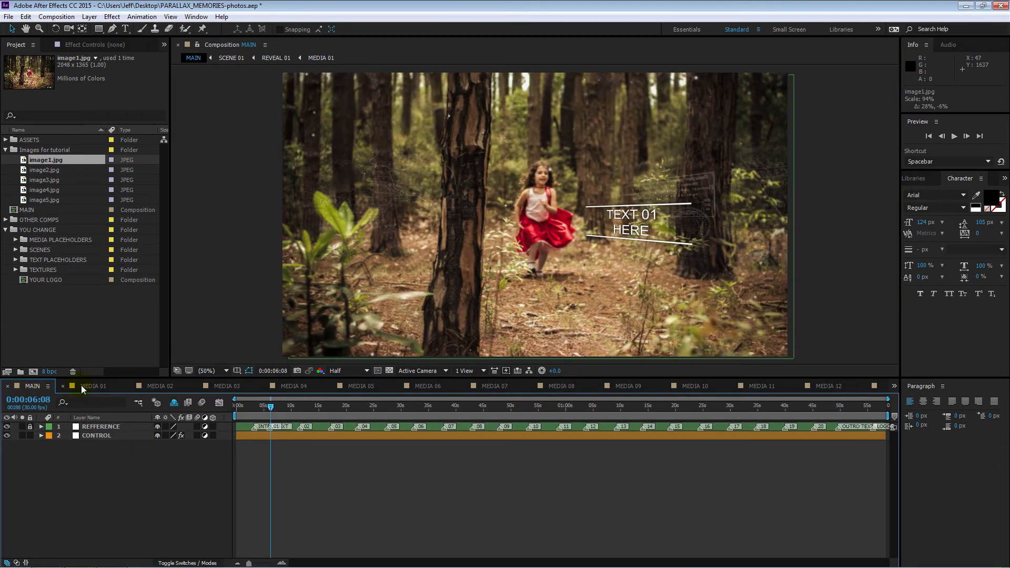
left_click(80, 387)
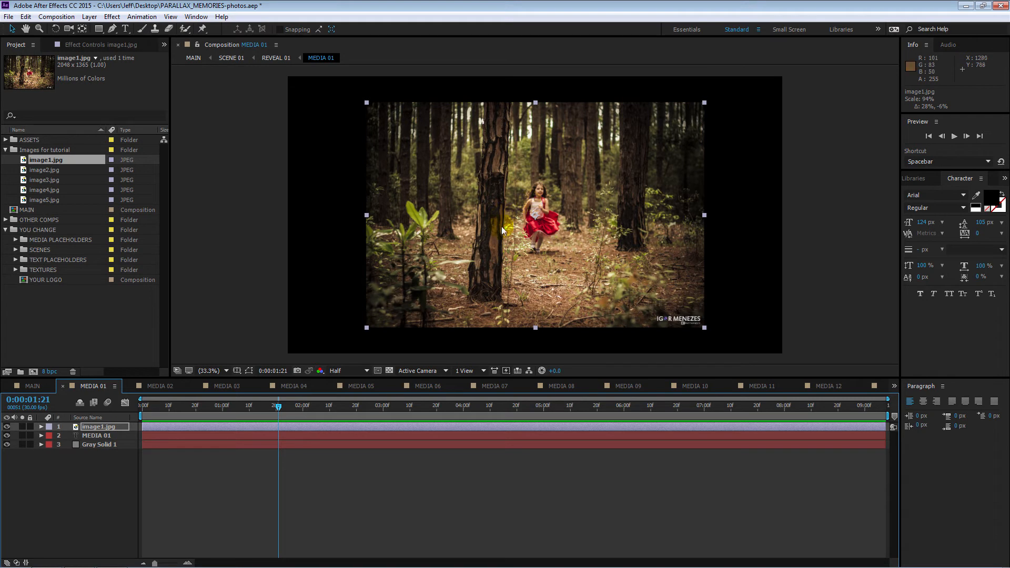
Step: Add image2.jpg to MEDIA 02 between the text layer and the gray solid, and hide the MEDIA 02 text layer
left_click(165, 385)
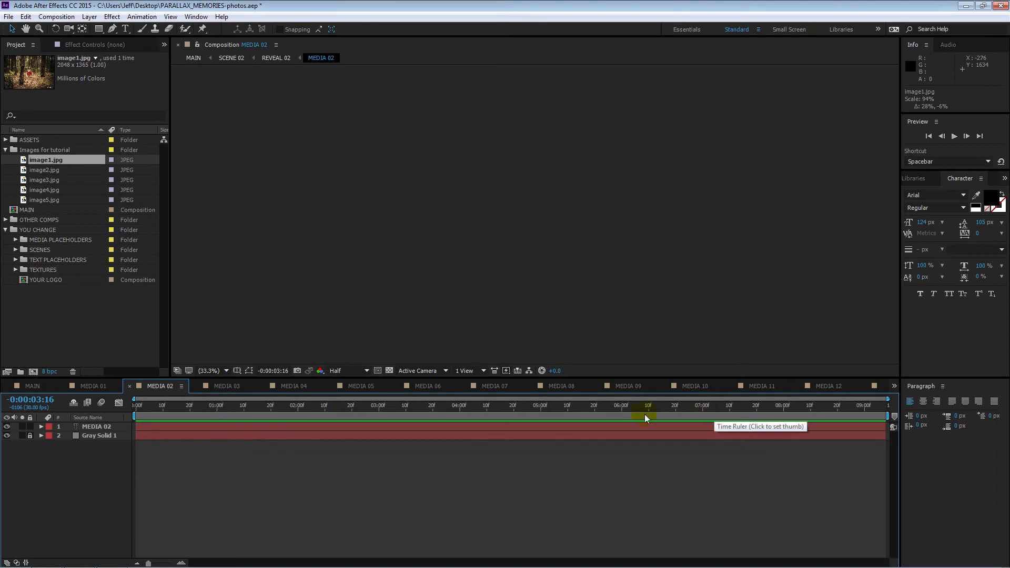
left_click(218, 408)
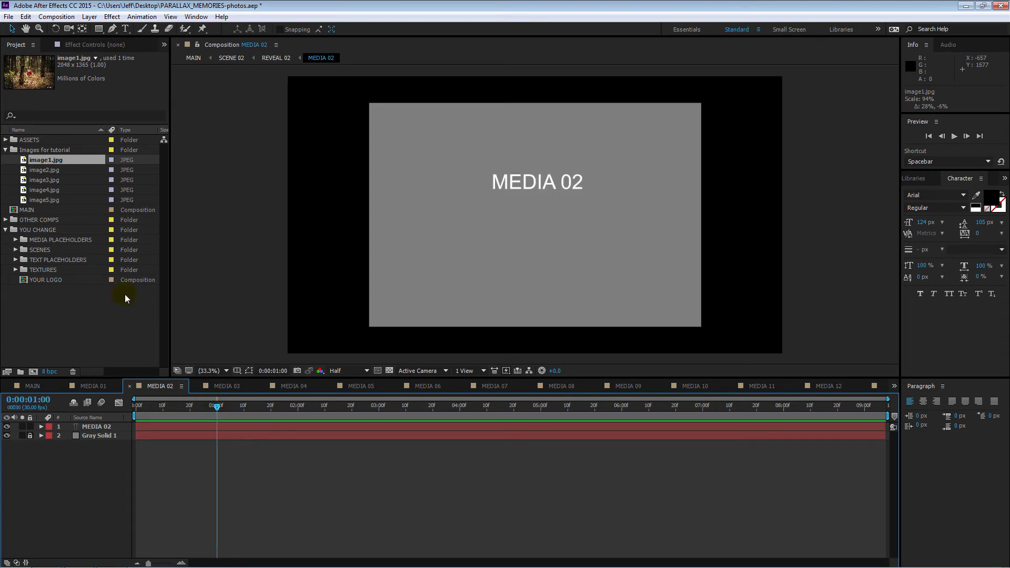
left_click(26, 170)
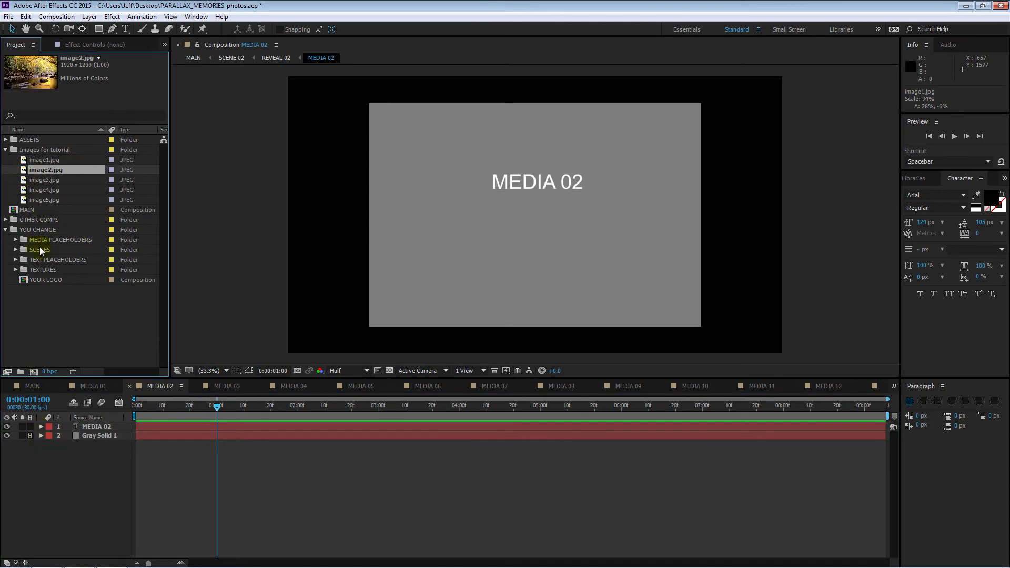
left_click_drag(26, 175, 81, 434)
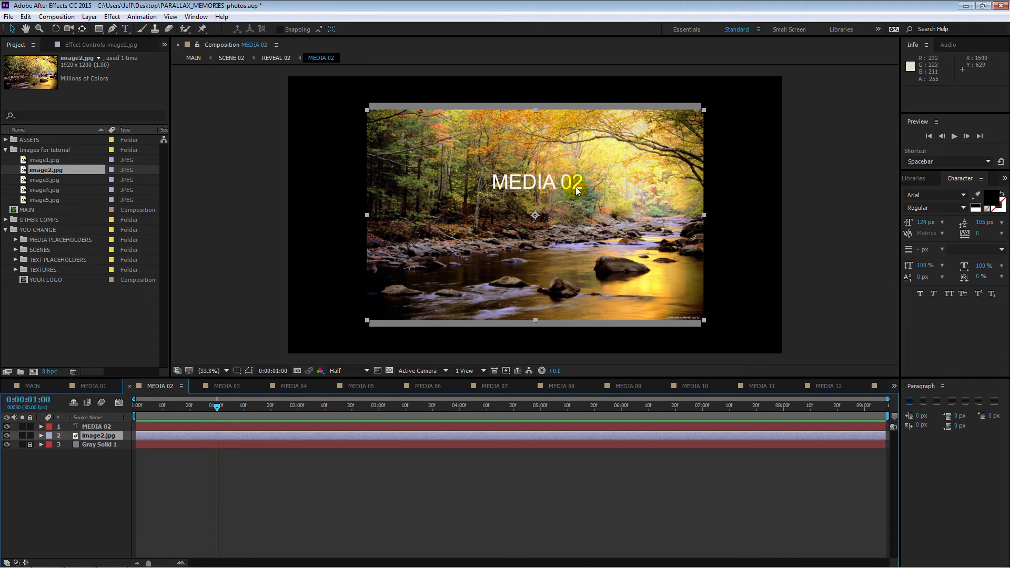
left_click(95, 436)
left_click_drag(94, 434, 99, 432)
left_click(6, 427)
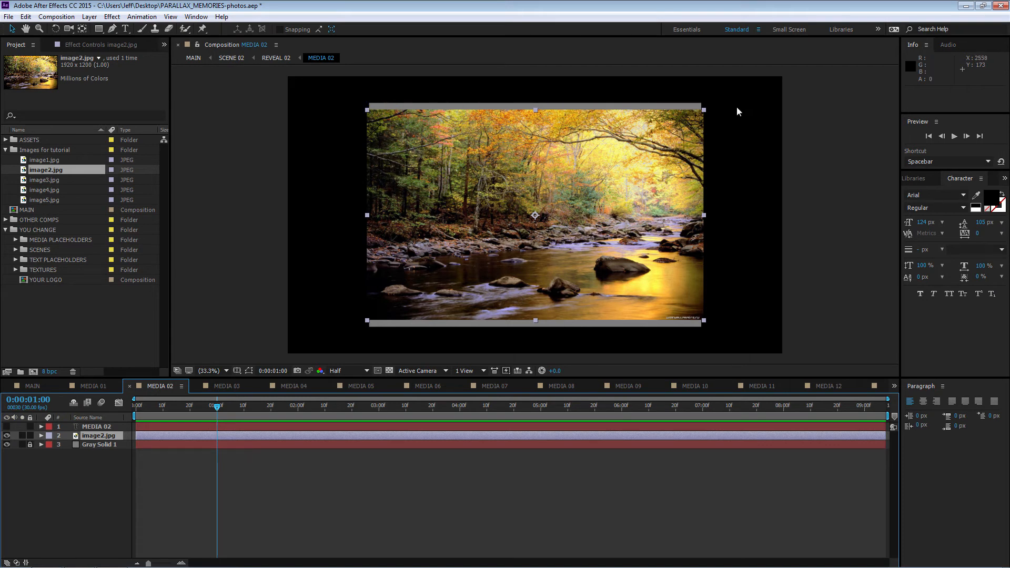
Step: Scale the image2.jpg layer to 107% to cover the gray placeholder and check scene 02 in MAIN at 0:00:11:09
mouse_move(702, 216)
left_mouse_down()
mouse_move(720, 221)
mouse_move(697, 216)
mouse_move(708, 222)
left_mouse_up()
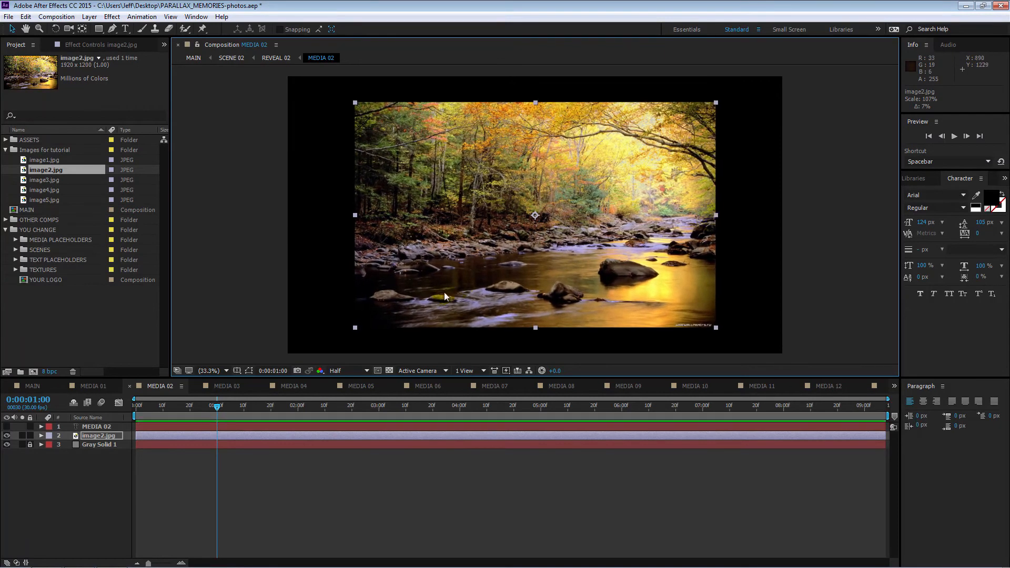
left_click(33, 392)
left_click_drag(295, 408, 304, 408)
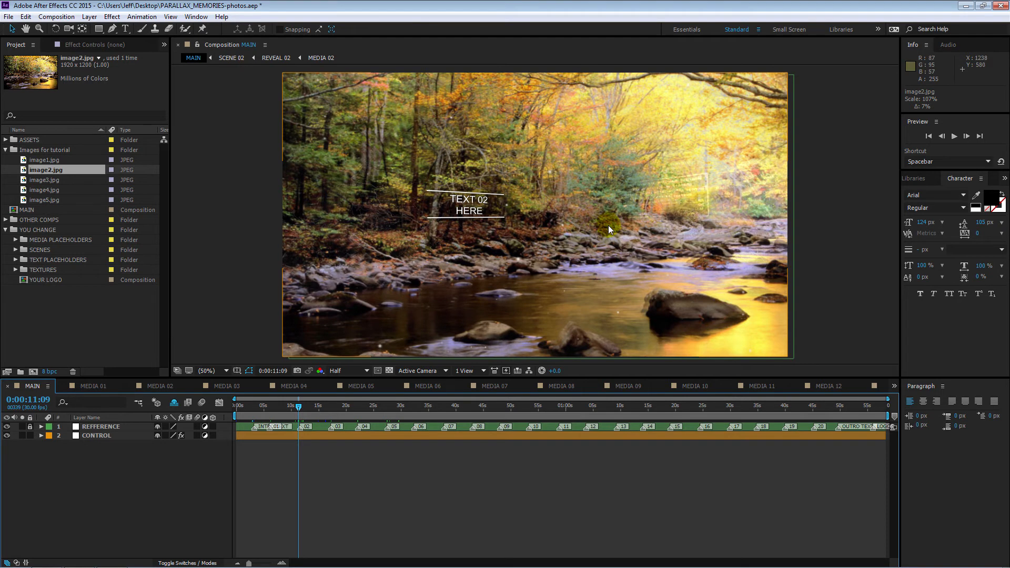
Step: Place image5.jpg centred in MEDIA 20 as its uppermost layer and check scene 20 in MAIN at 0:01:45:10
left_click(814, 407)
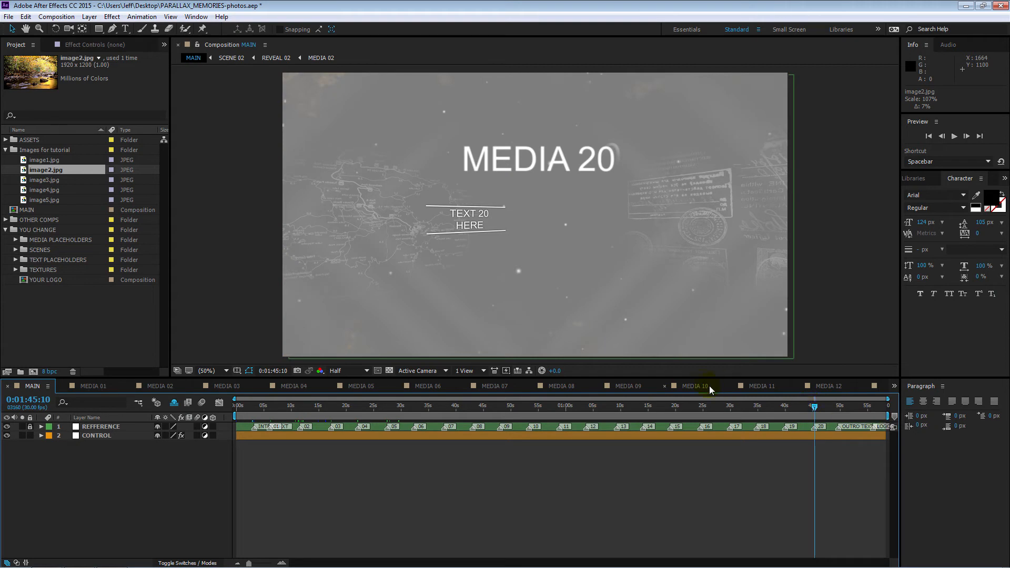
left_click(894, 386)
left_click(905, 377)
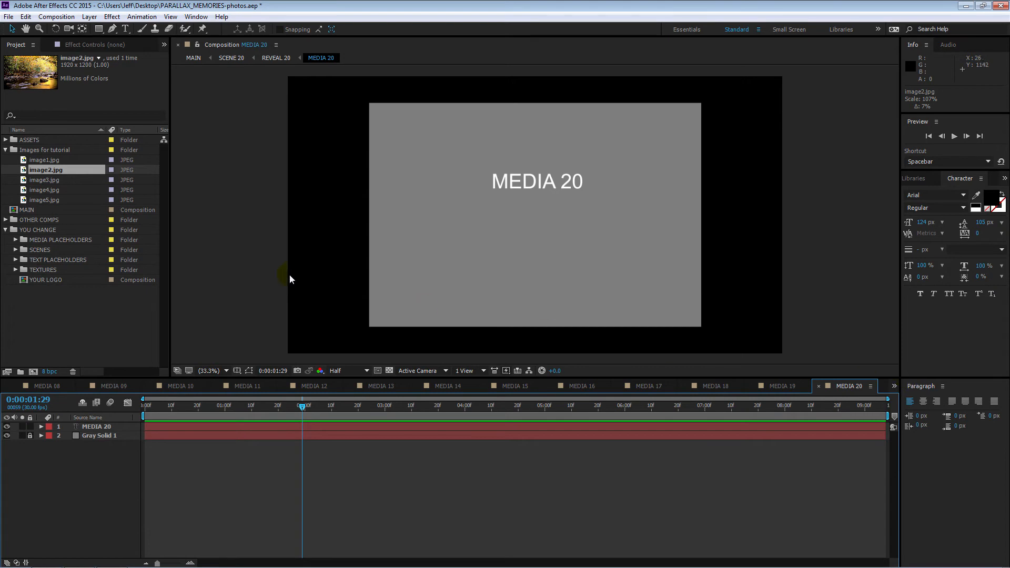
left_click(44, 200)
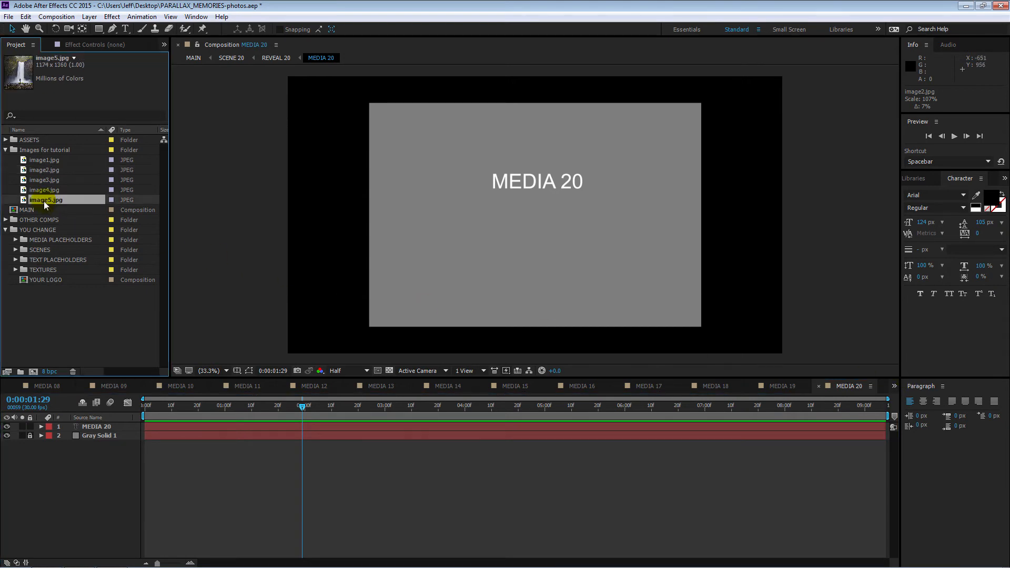
left_click_drag(23, 200, 534, 217)
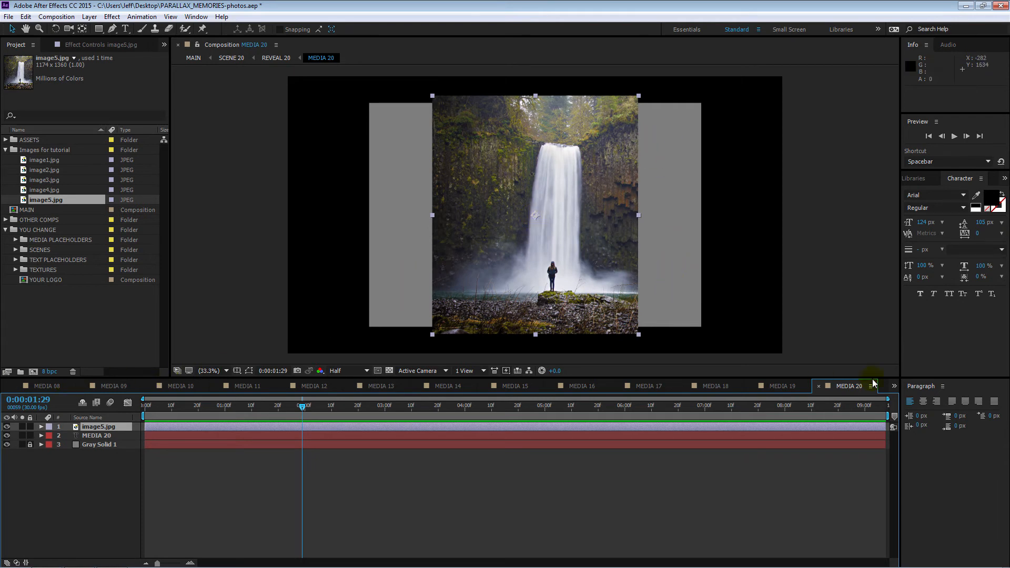
left_click(894, 386)
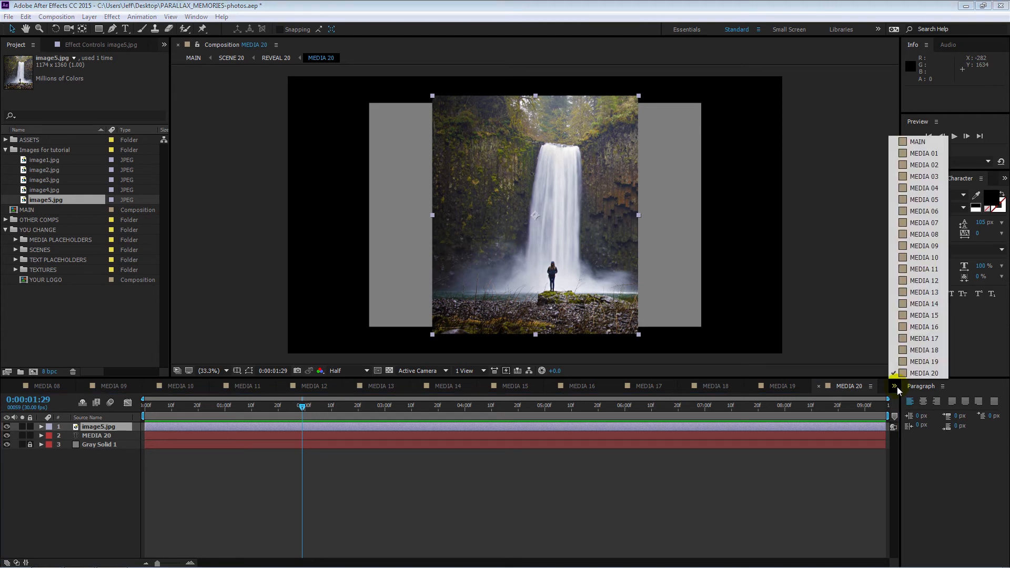
left_click(936, 145)
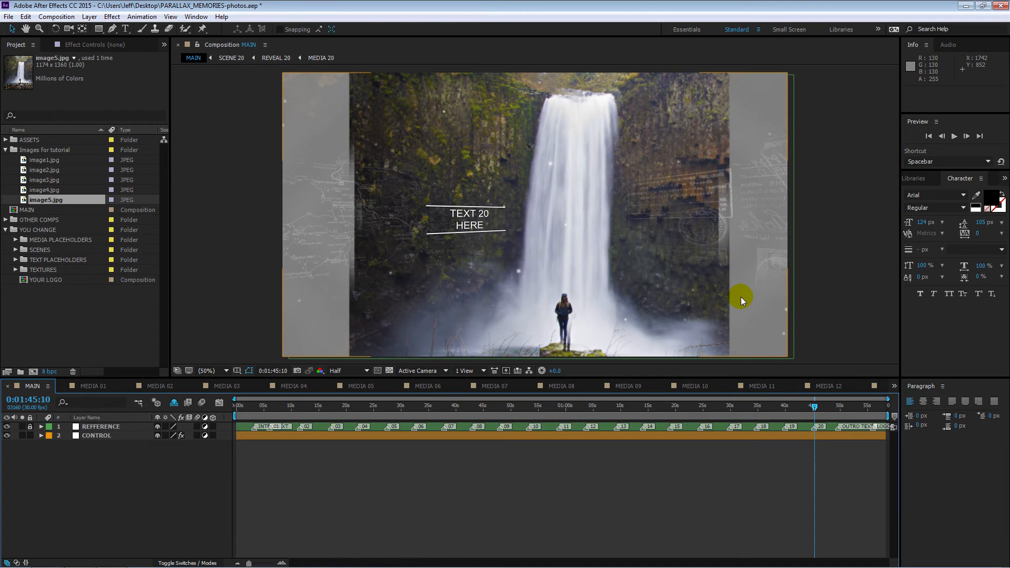
Step: Hide the gray solid in MEDIA 20 and shift the image5.jpg layer to about 1480, 802.5
left_click(894, 388)
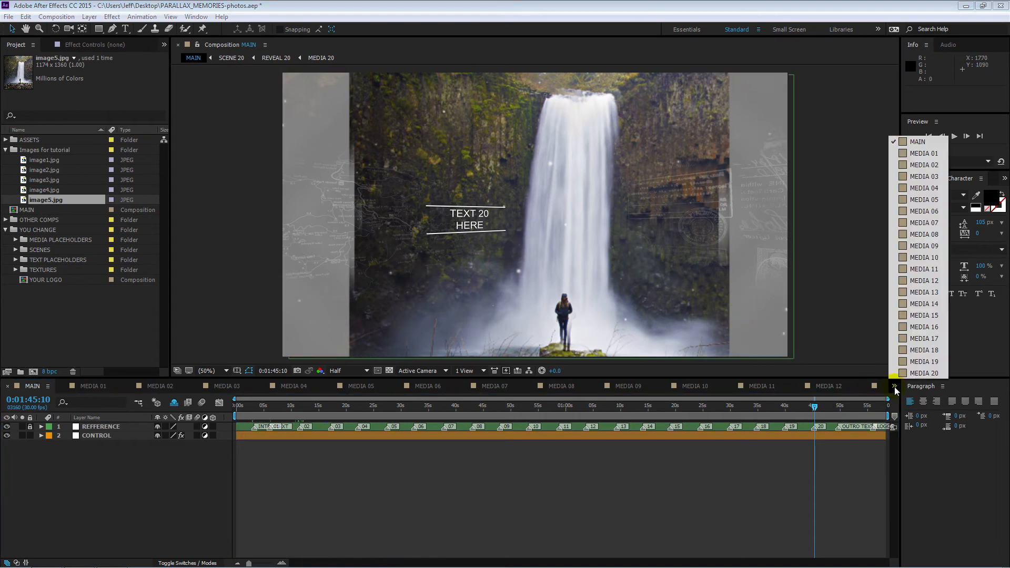
left_click(907, 376)
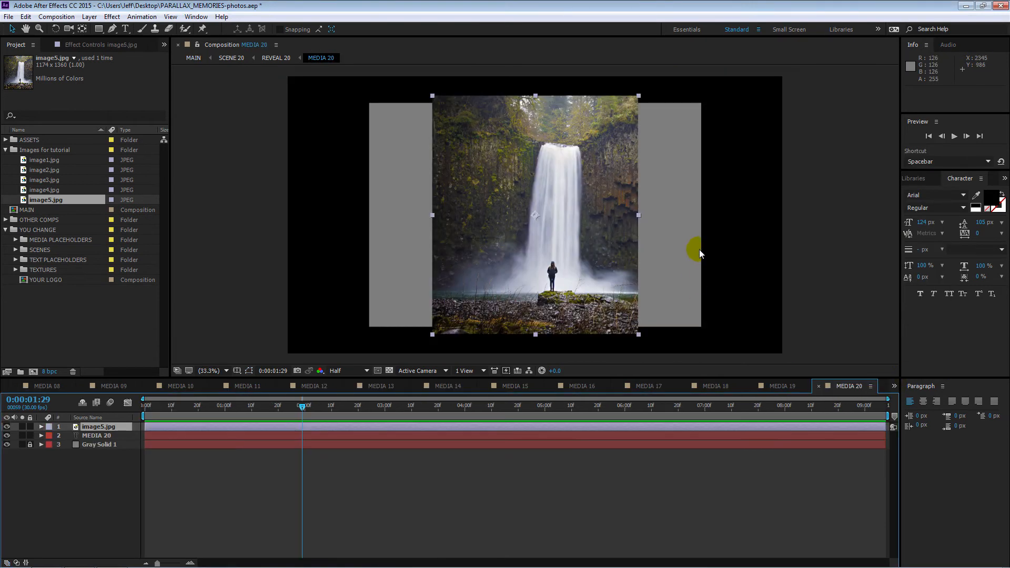
left_click(6, 445)
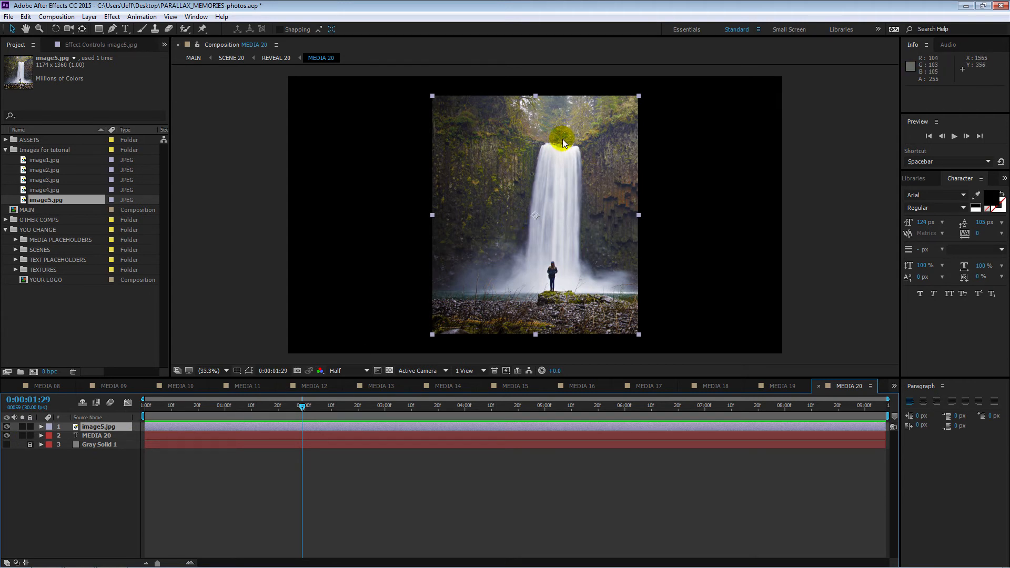
mouse_move(535, 141)
left_mouse_down()
mouse_move(593, 143)
mouse_move(547, 139)
left_mouse_up()
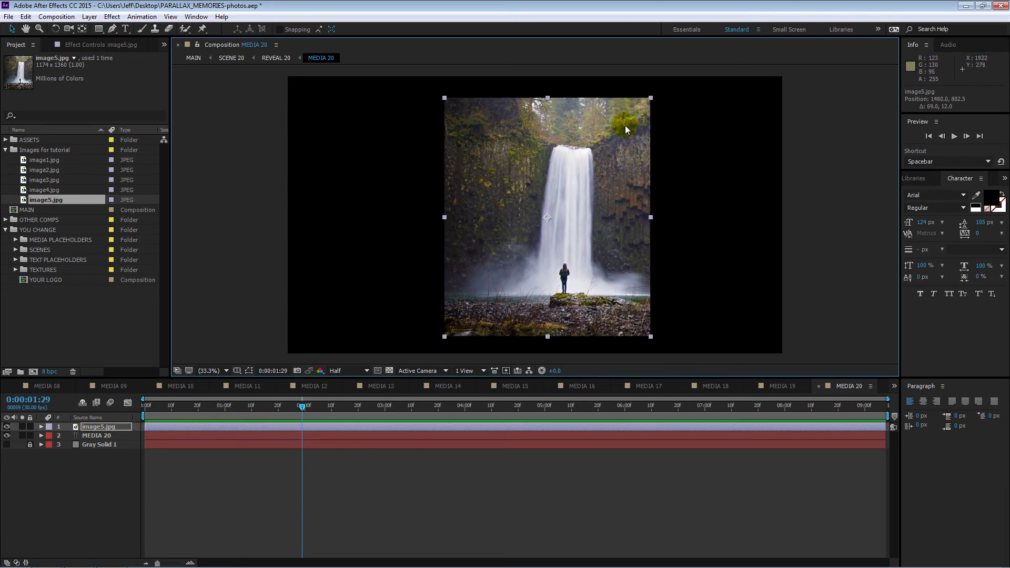
Step: Scale image5.jpg to 150% and move it up to about 1474, 568.5, checking the framing in MAIN at 0:01:46:14
left_click_drag(651, 100, 721, 39)
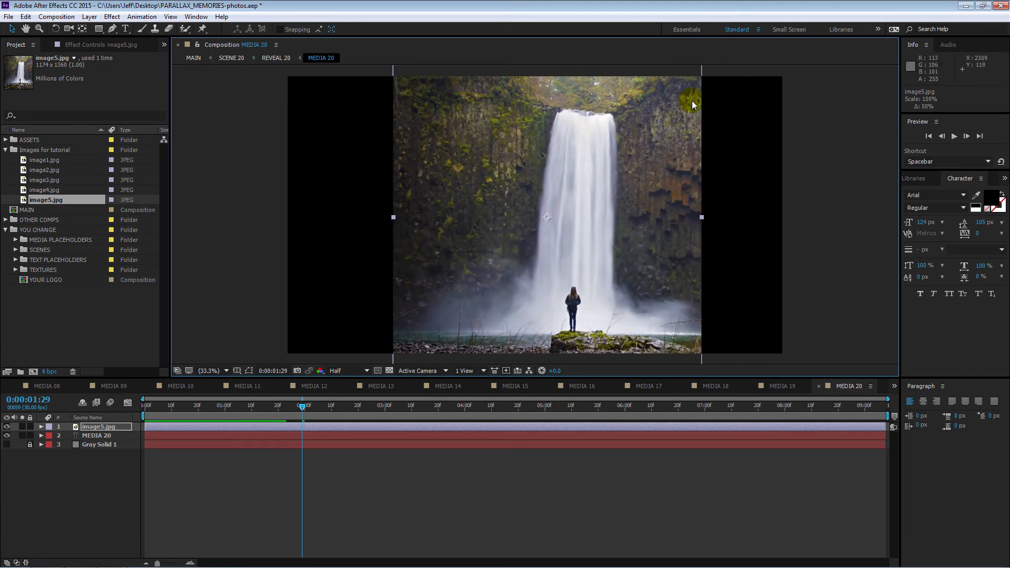
left_click_drag(621, 237, 622, 199)
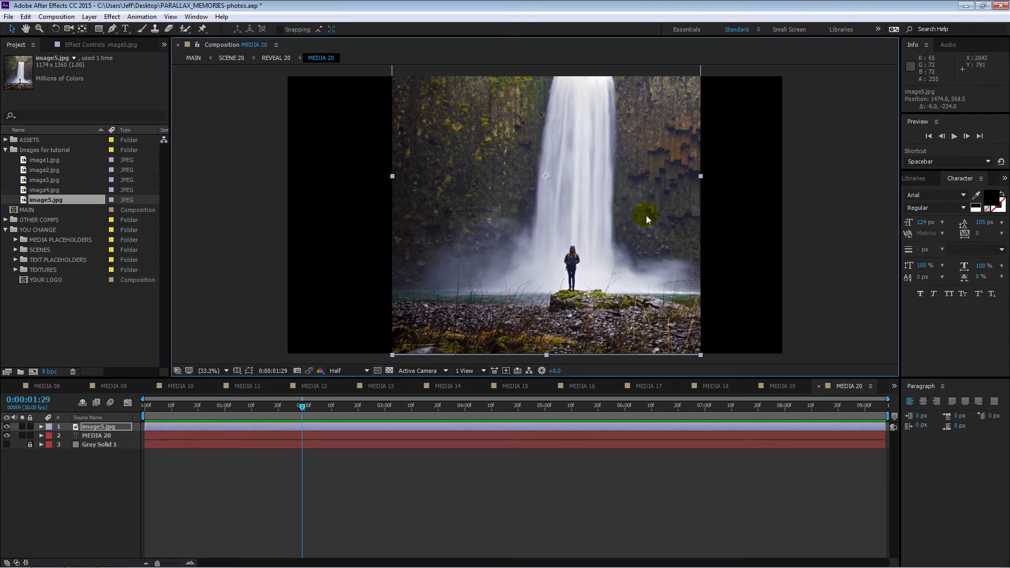
left_click(894, 387)
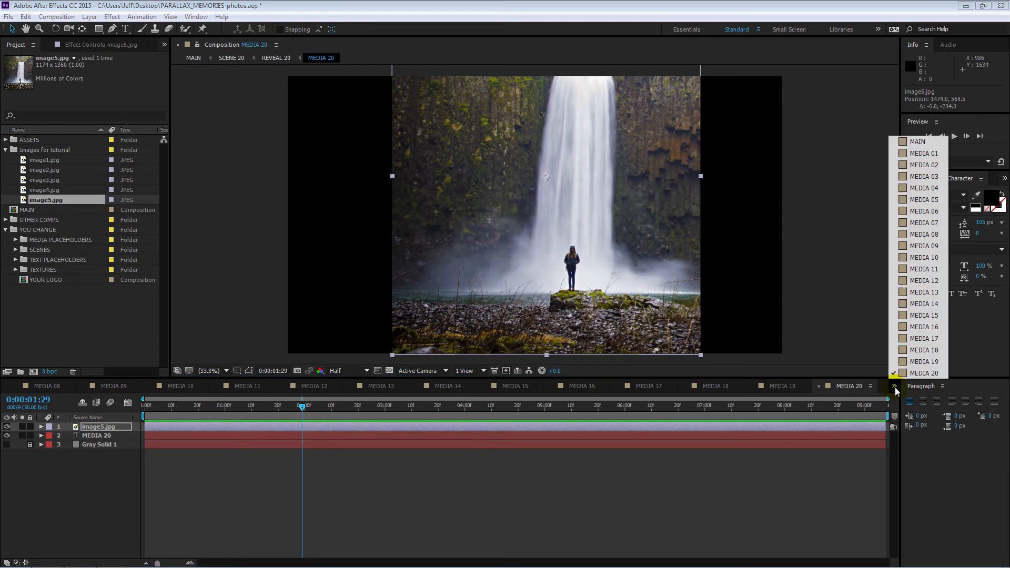
left_click(944, 145)
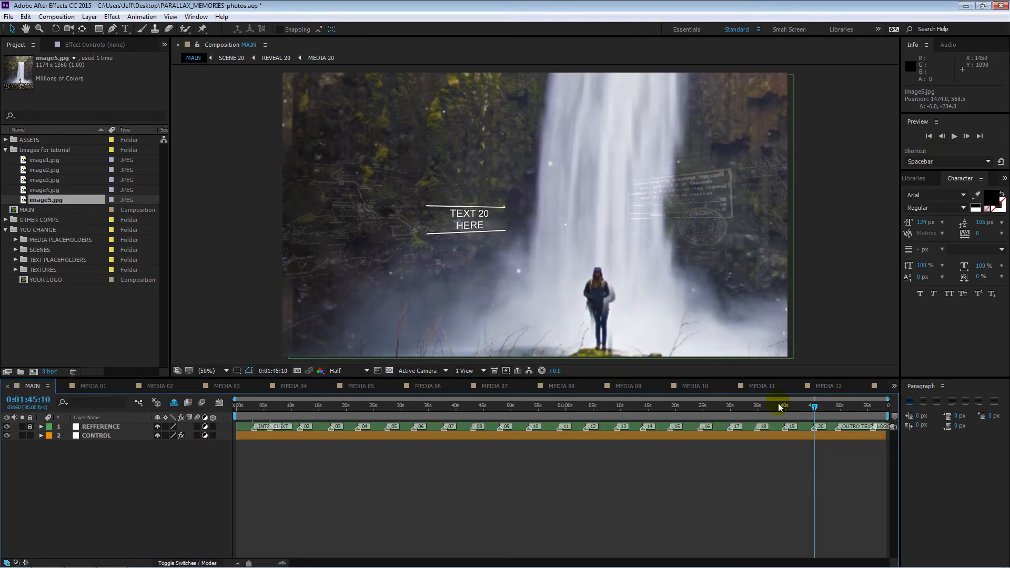
left_click(818, 406)
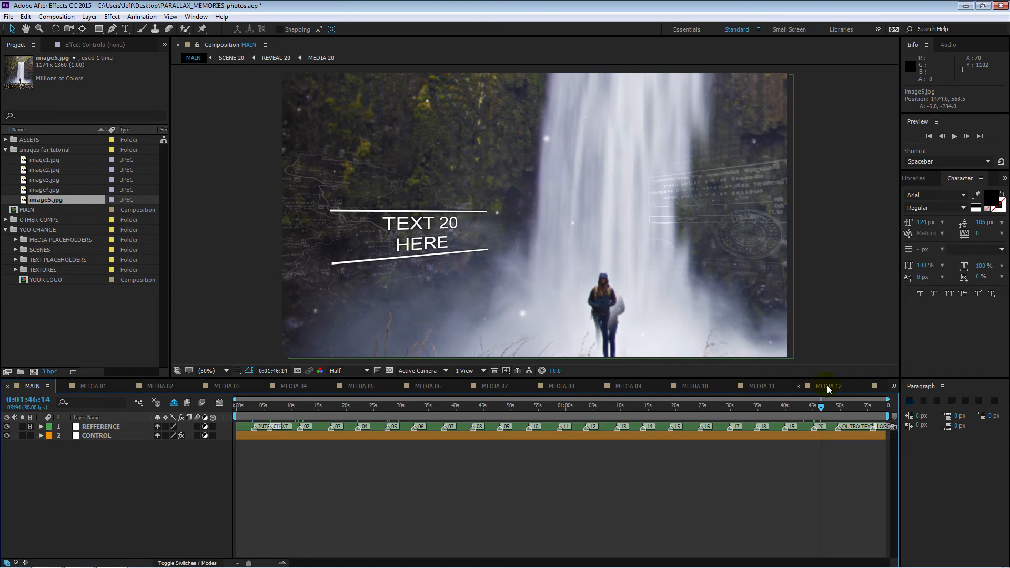
Step: Close all the MEDIA composition timelines, leaving only the MAIN timeline open
left_click(47, 386)
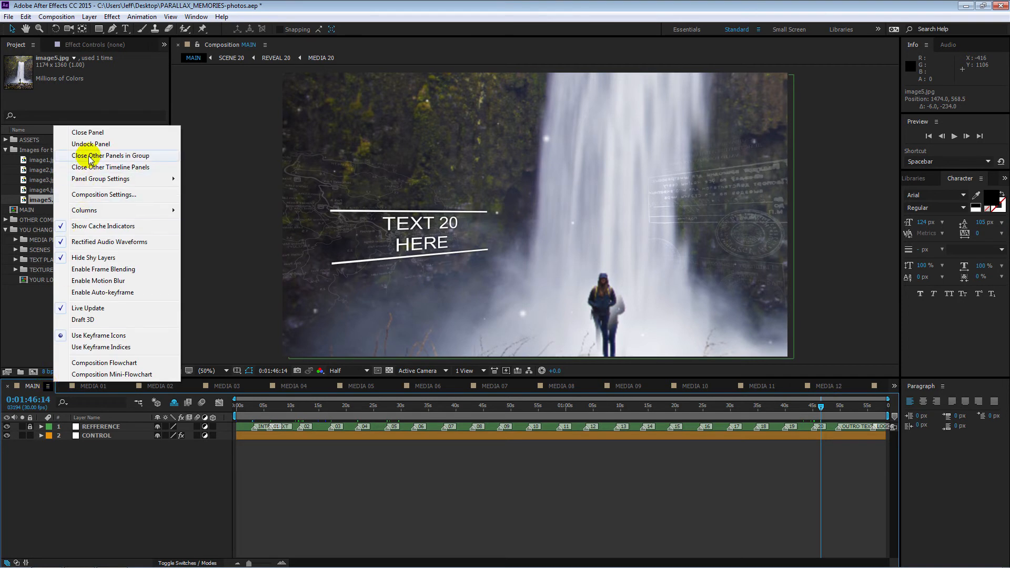
left_click(71, 471)
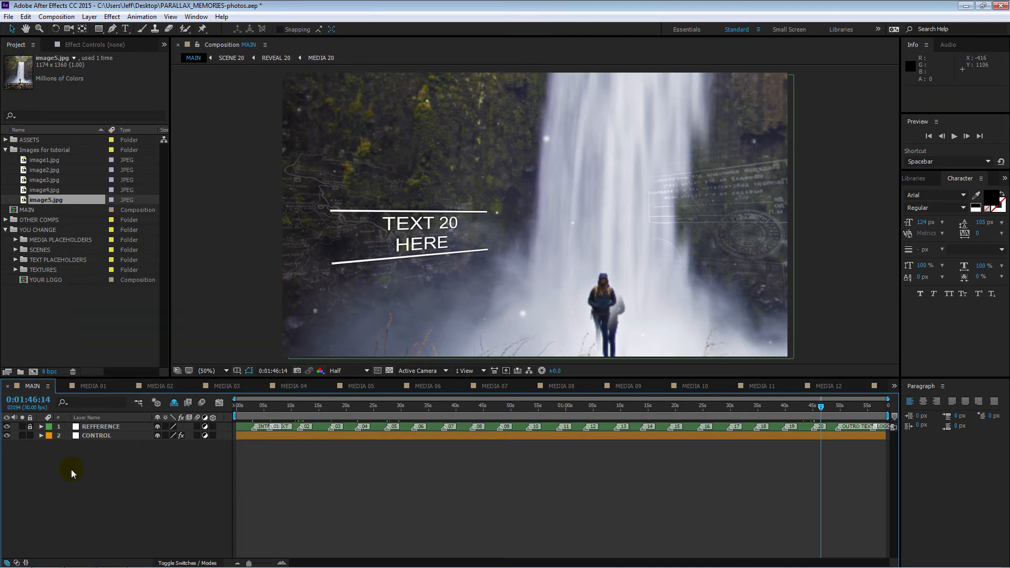
left_click(84, 383)
left_click(62, 386)
left_click(61, 385)
left_click(62, 386)
left_click(62, 385)
left_click(61, 386)
left_click(62, 385)
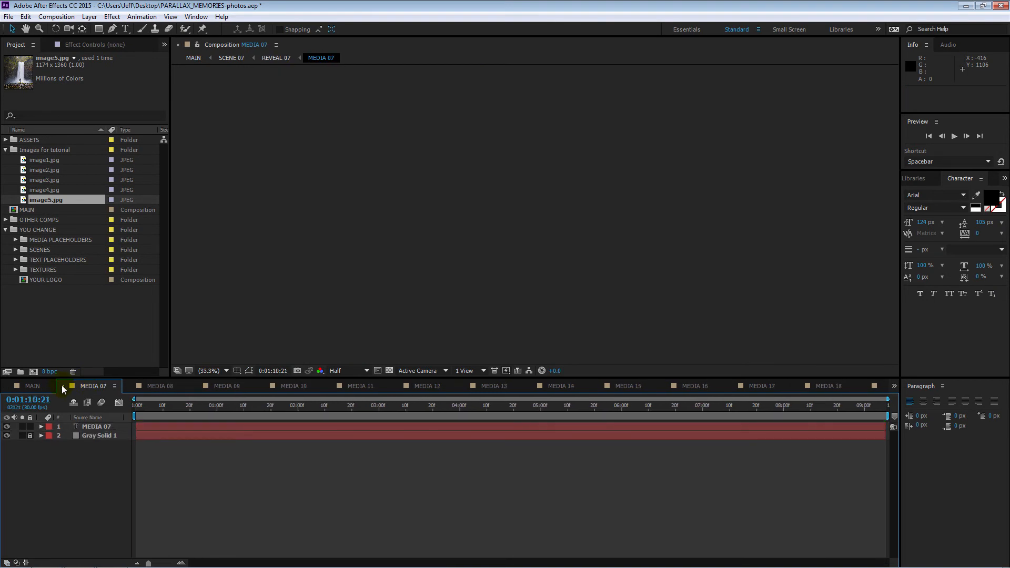
left_click(48, 386)
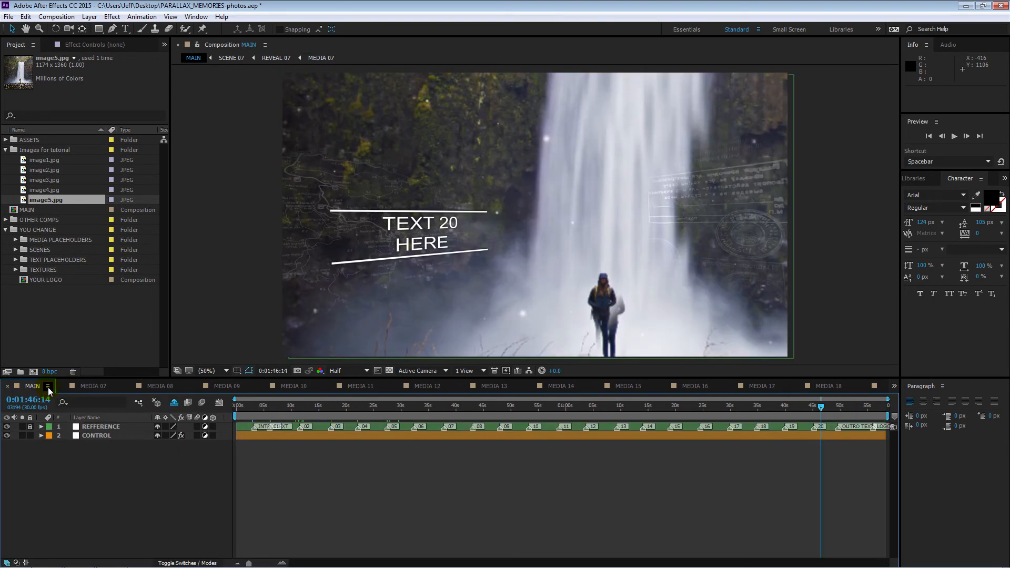
left_click(48, 386)
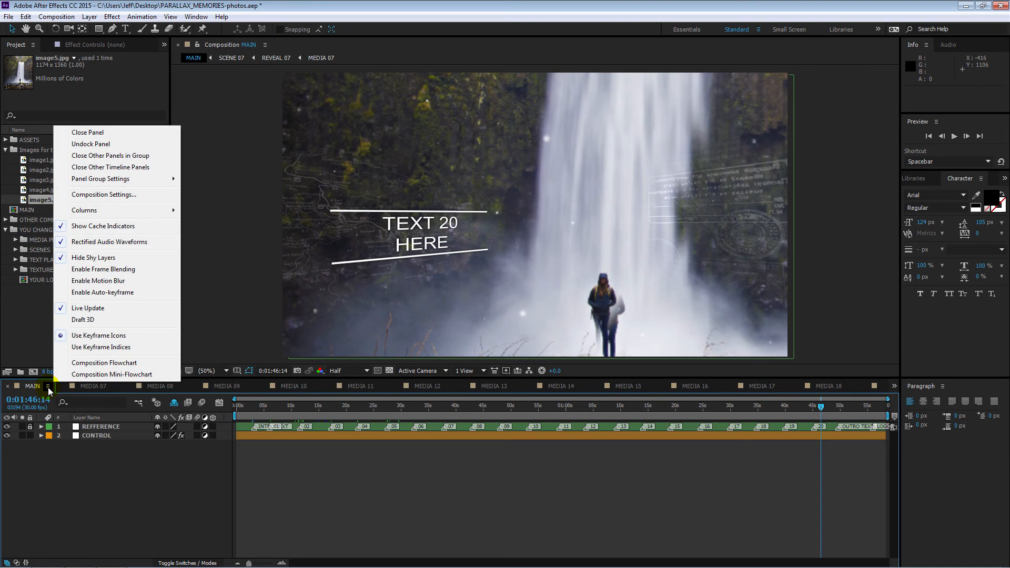
left_click(94, 156)
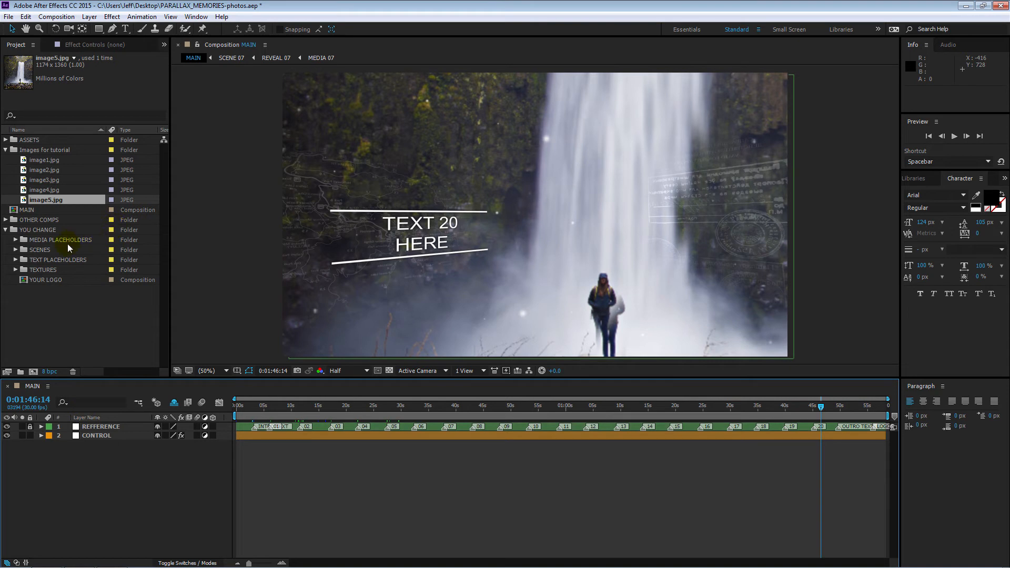
Step: Expand the TEXT PLACEHOLDERS folder and open the compositions TEXT_01 through TEXT_20 together
left_click(16, 260)
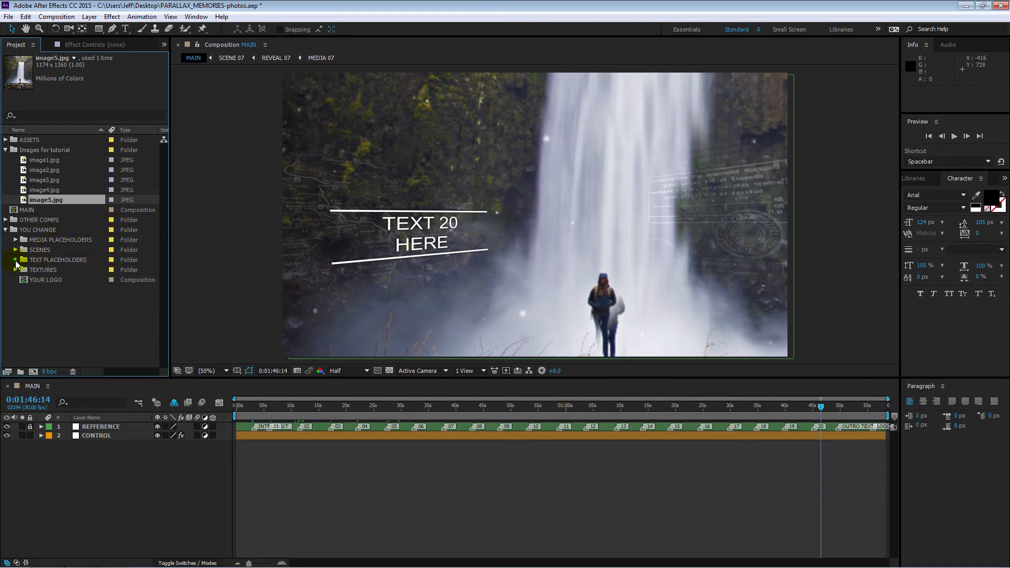
left_click(44, 169)
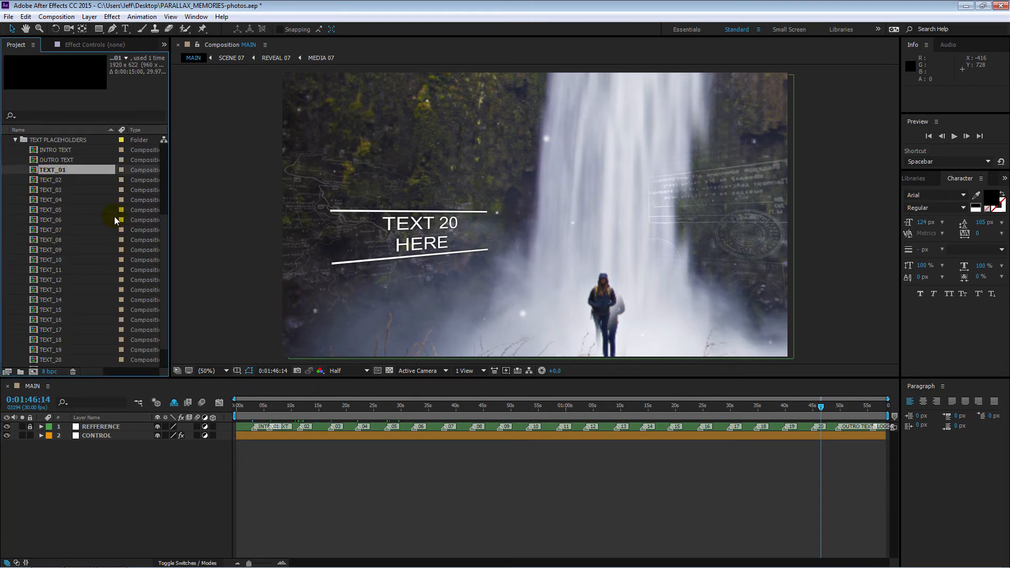
left_click(44, 359, "shift")
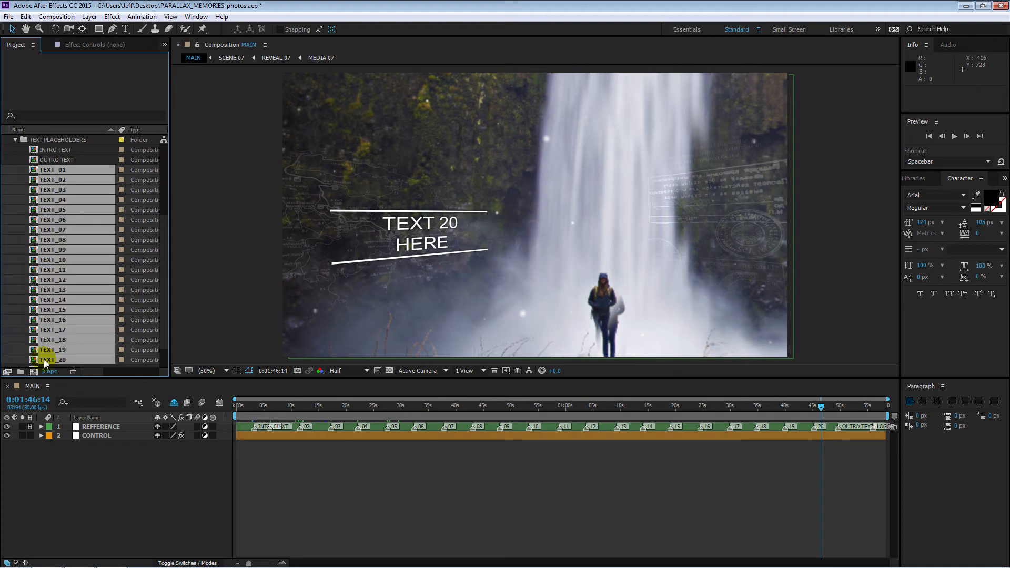
double_click(73, 221)
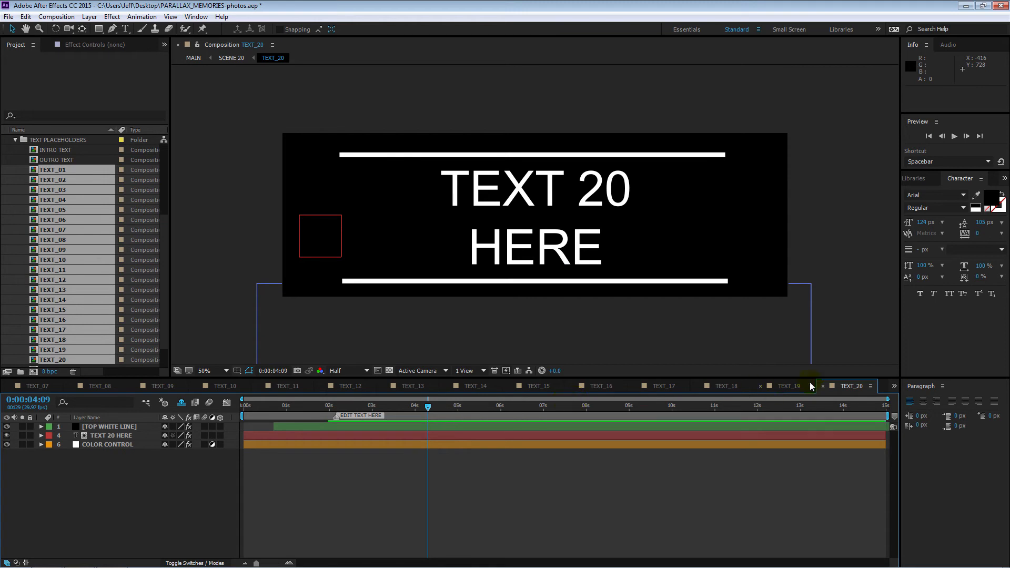
Step: Switch to the TEXT_01 composition and set the current time to the EDIT TEXT HERE marker at 0:00:02:06
left_click(894, 386)
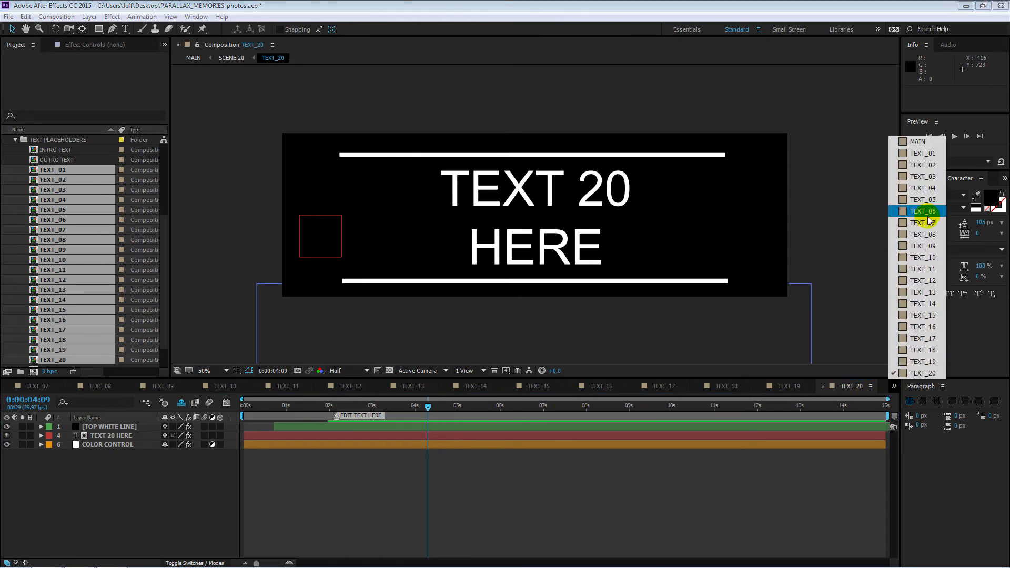
left_click(922, 154)
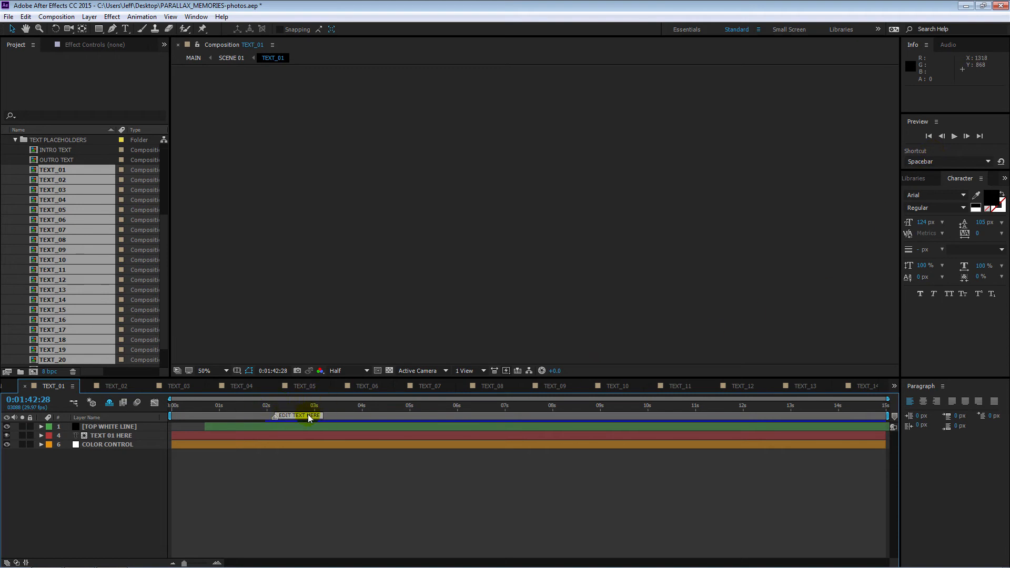
left_click(277, 409)
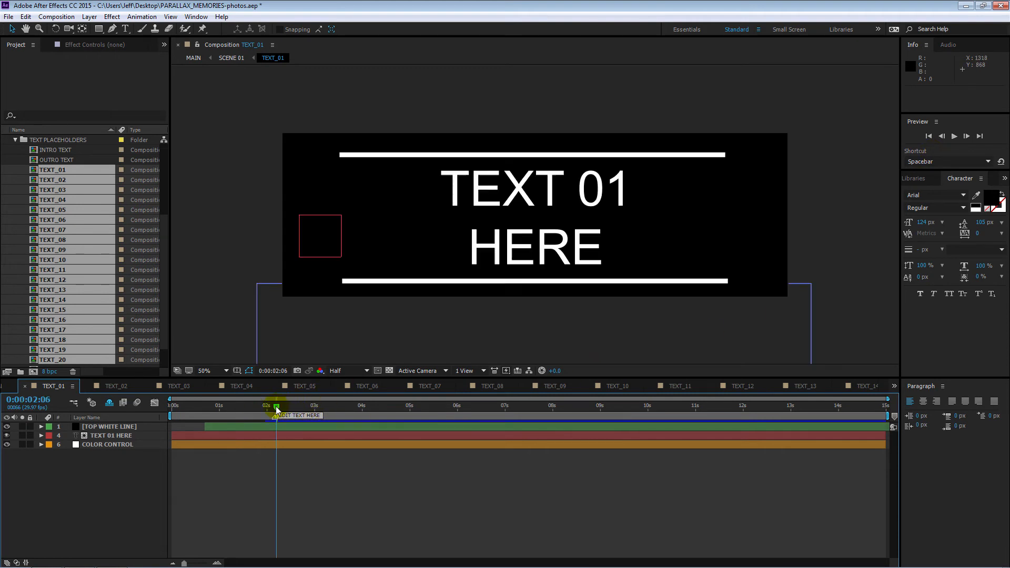
mouse_move(277, 410)
left_mouse_down()
mouse_move(199, 409)
mouse_move(277, 409)
left_mouse_up()
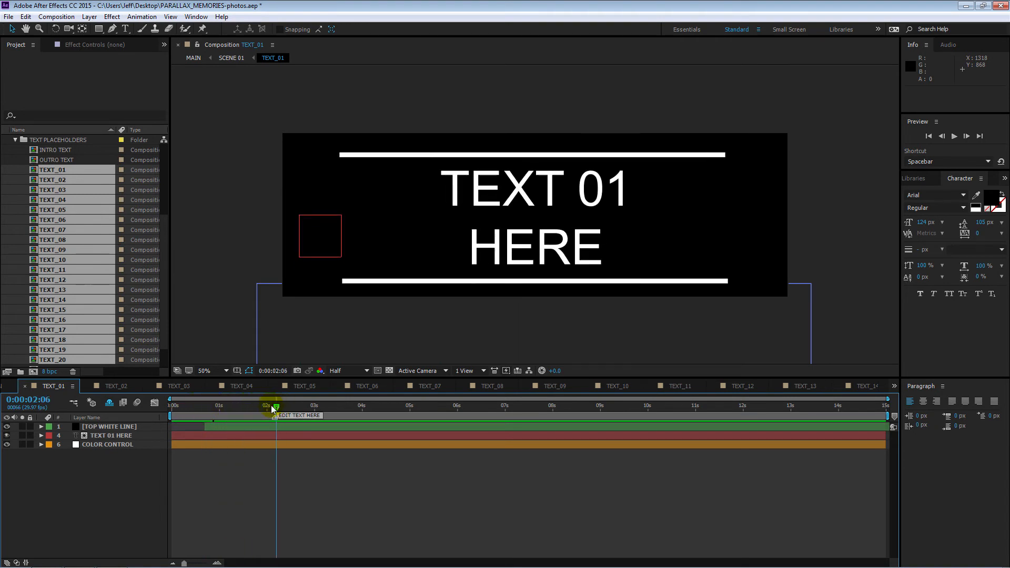
Step: Replace the placeholder text in TEXT_01 with "Girl in" on the first line and "woods" on the second
left_click(203, 445)
left_click(101, 437)
left_click(93, 437)
double_click(91, 436)
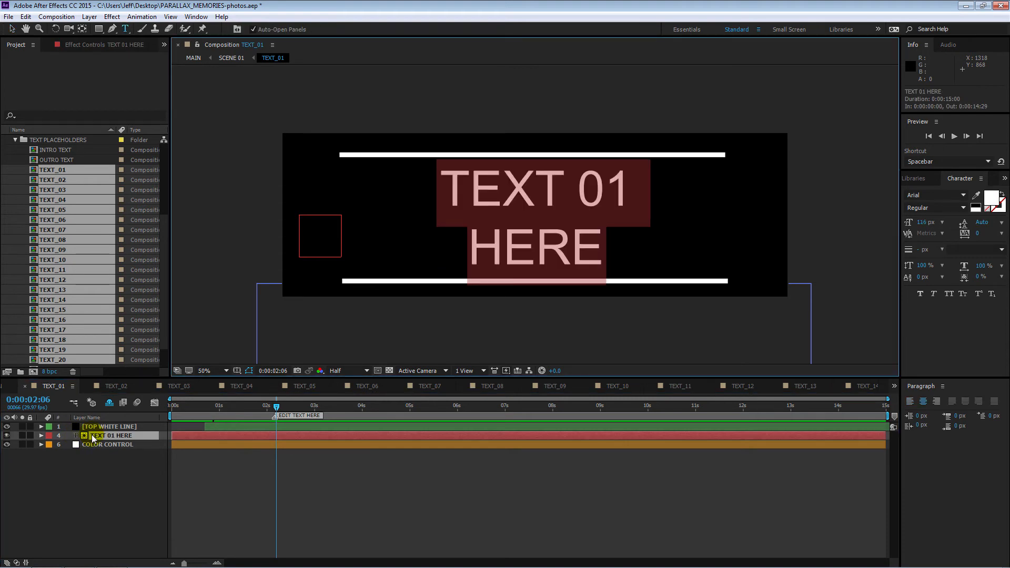
type("Girl")
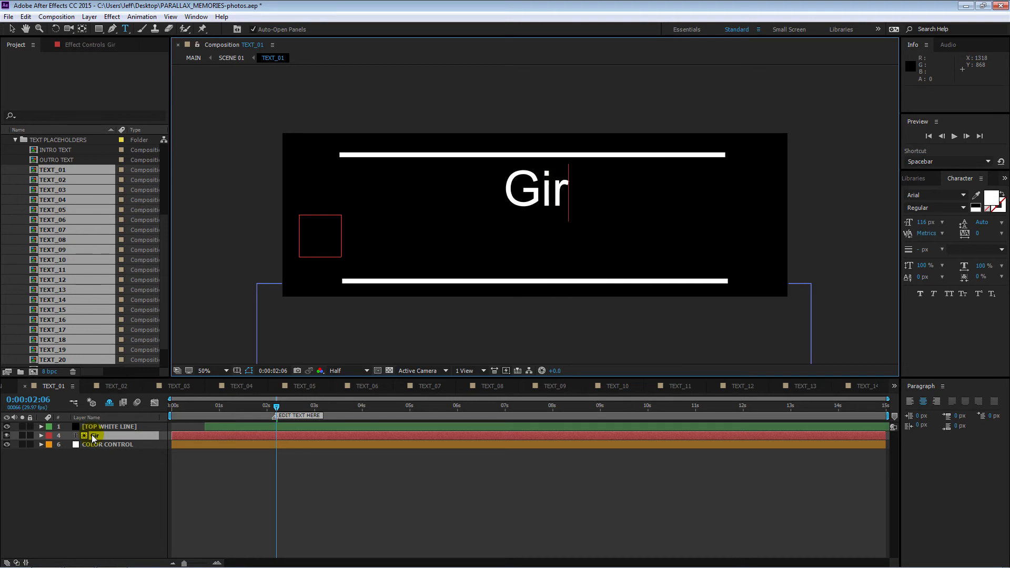
type("n")
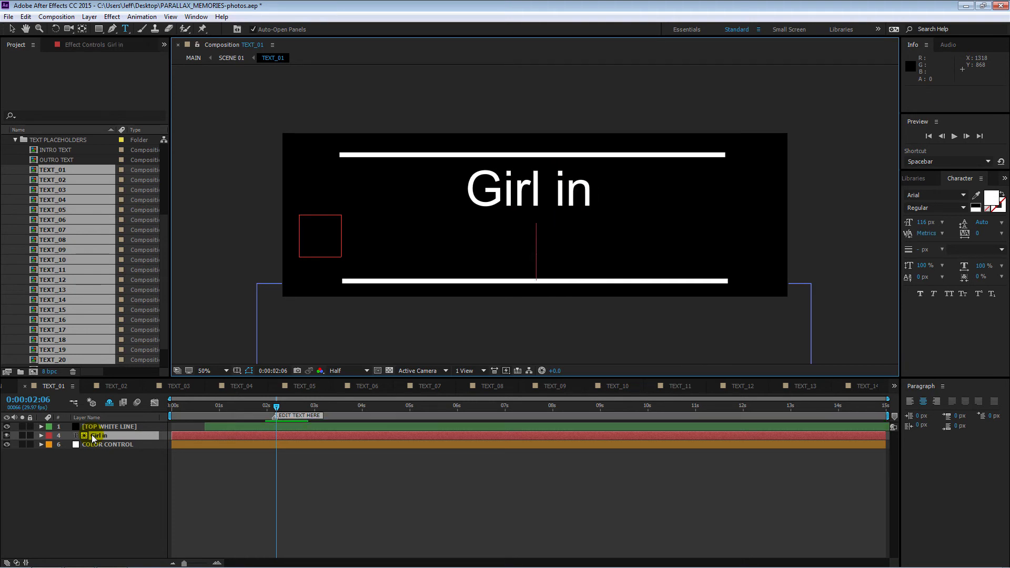
key("Return")
type("woods")
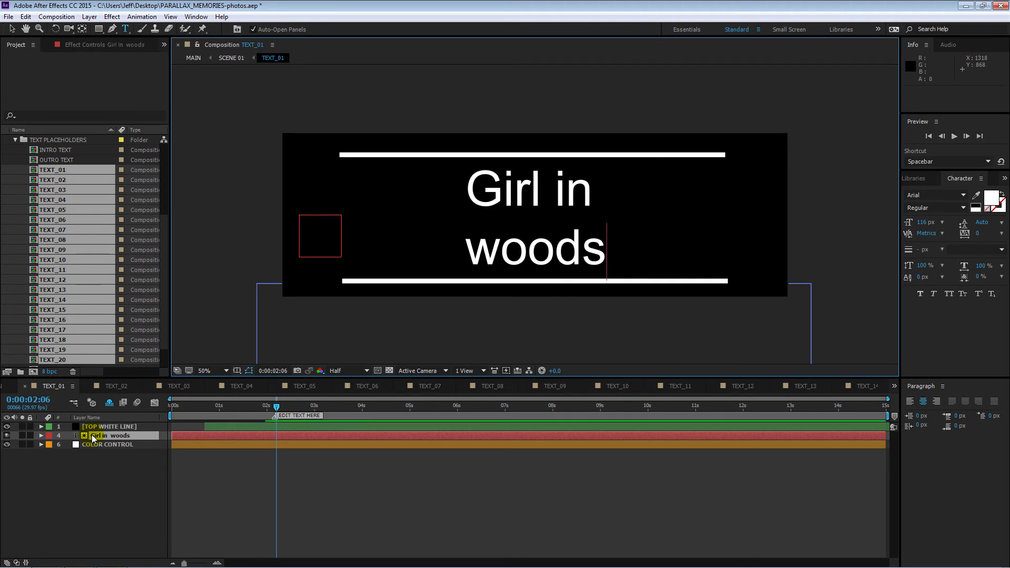
key("ctrl+a")
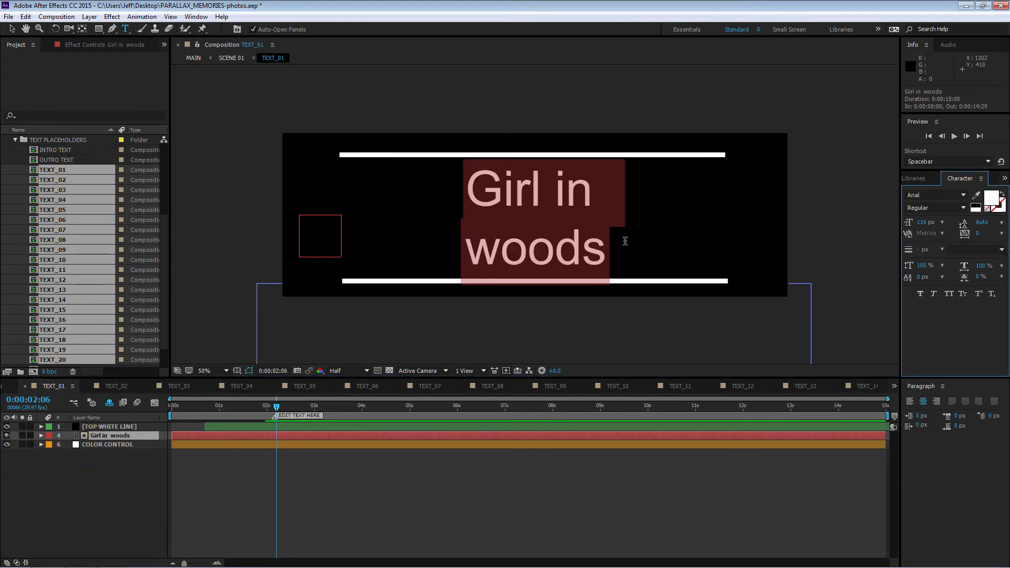
left_click(100, 503)
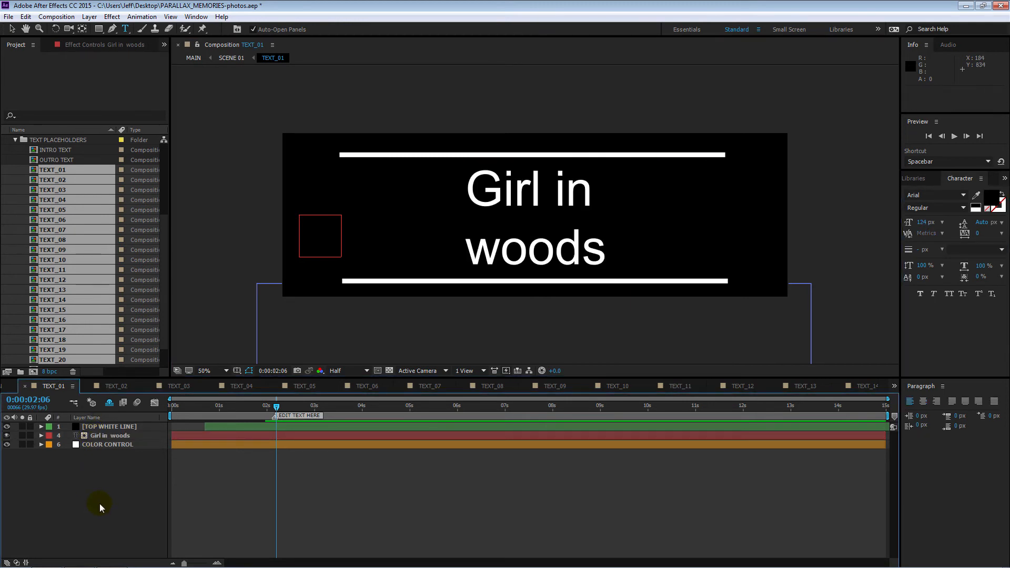
double_click(103, 435)
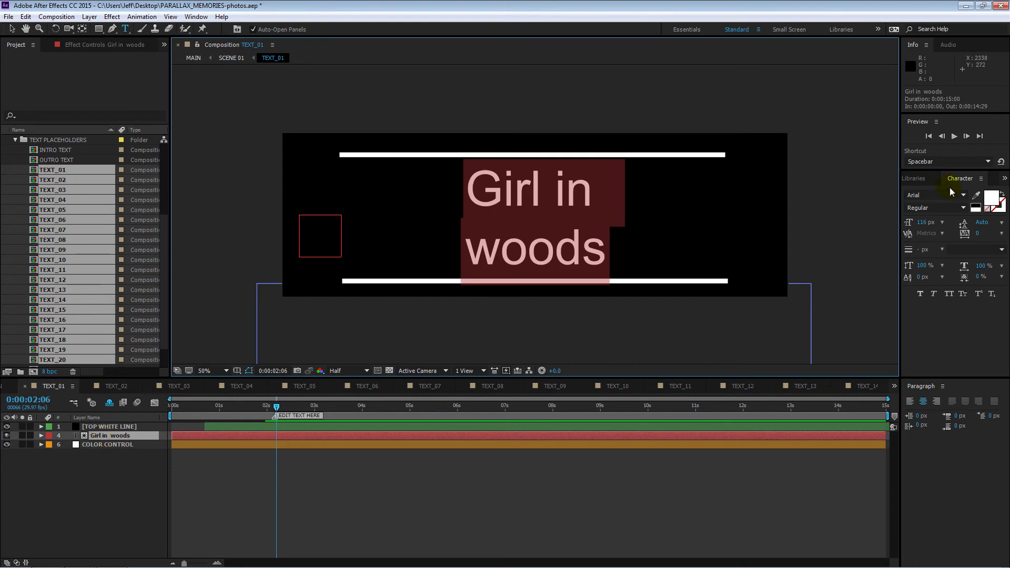
left_click(965, 197)
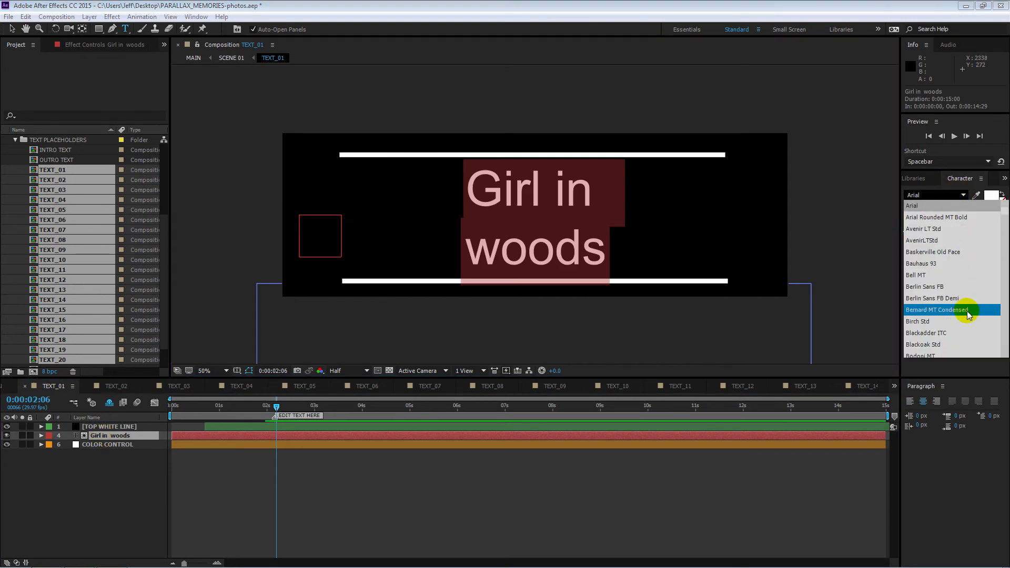
left_click(953, 199)
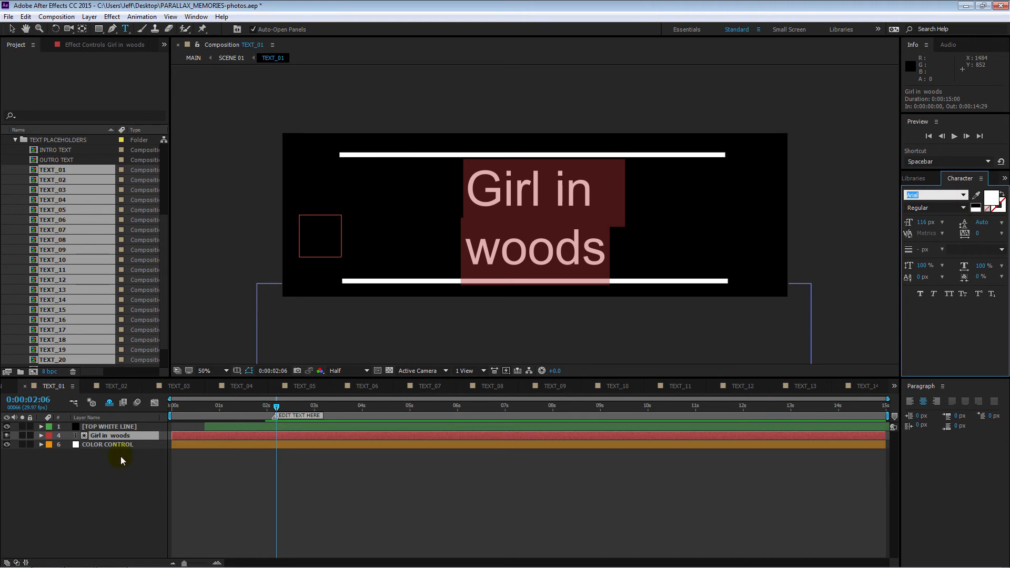
Step: Show the effect controls of the COLOR CONTROL layer in TEXT_01 and collapse its TEXT COLOR and LINES COLOR effects
left_click(184, 445)
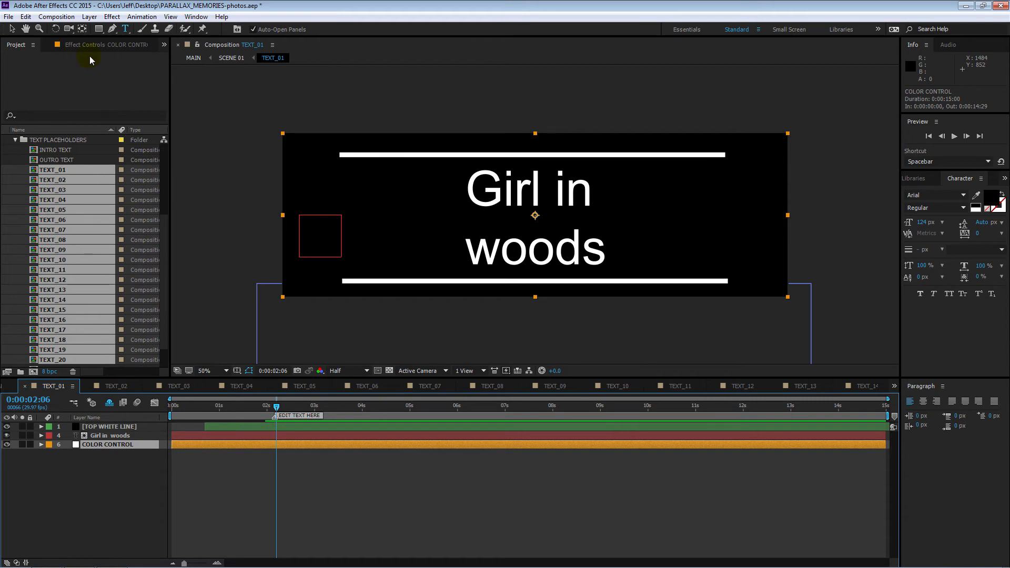
left_click(196, 16)
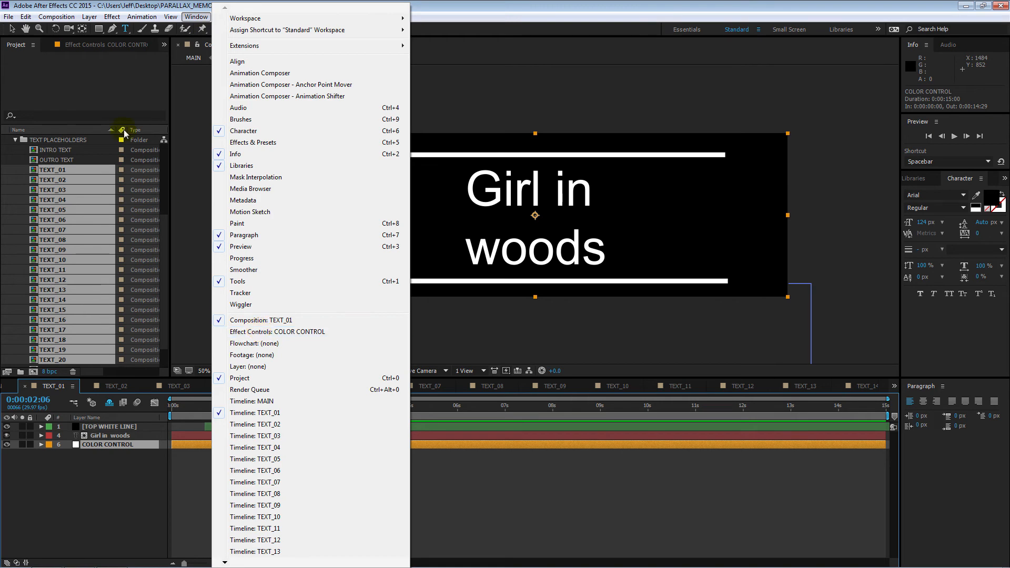
left_click(82, 42)
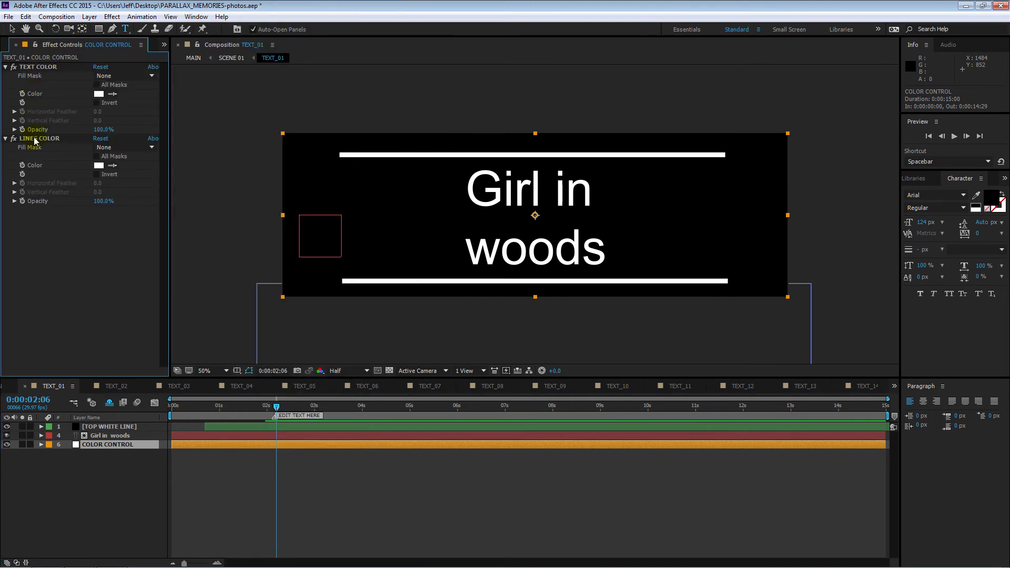
left_click(6, 66)
left_click(6, 76)
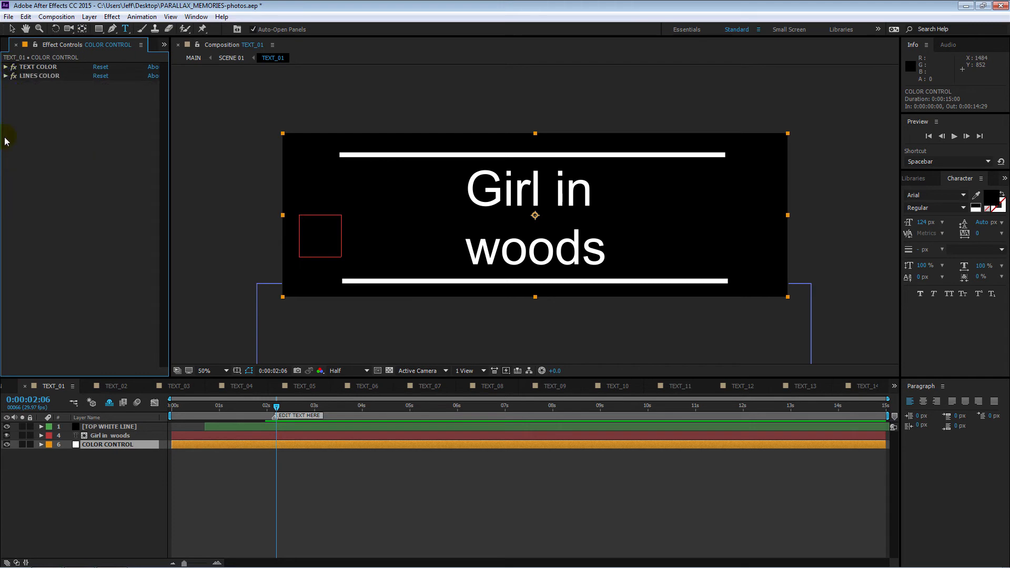
Step: Set the TEXT COLOR effect's color on the COLOR CONTROL layer to pale yellow, DFE880
left_click(6, 67)
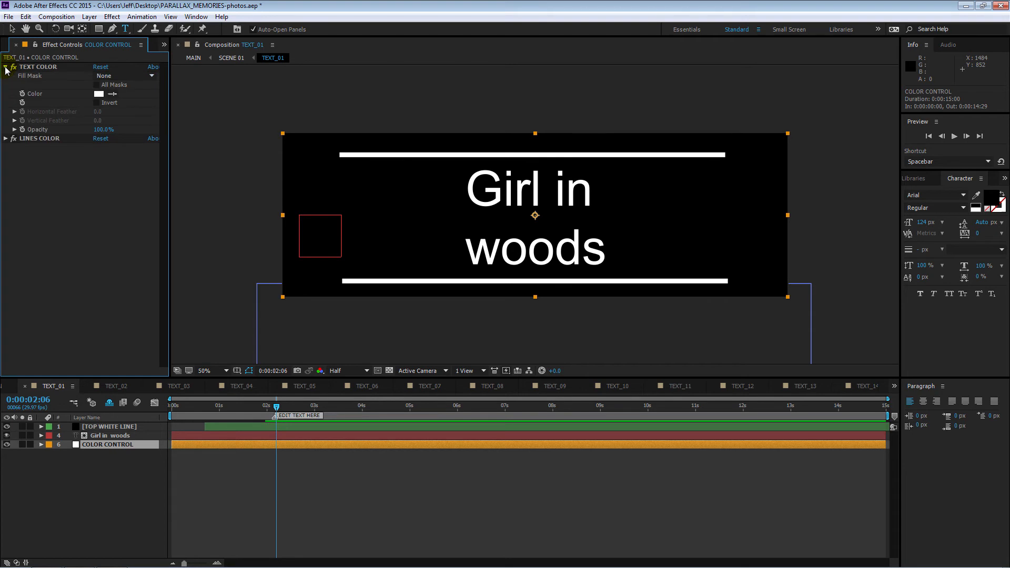
left_click(98, 94)
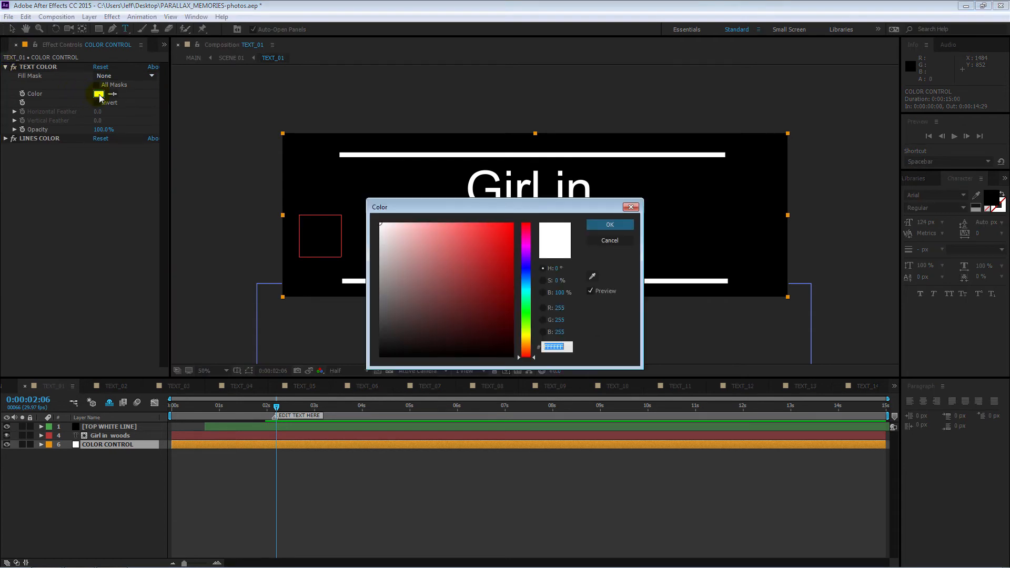
left_click(525, 333)
left_click(439, 234)
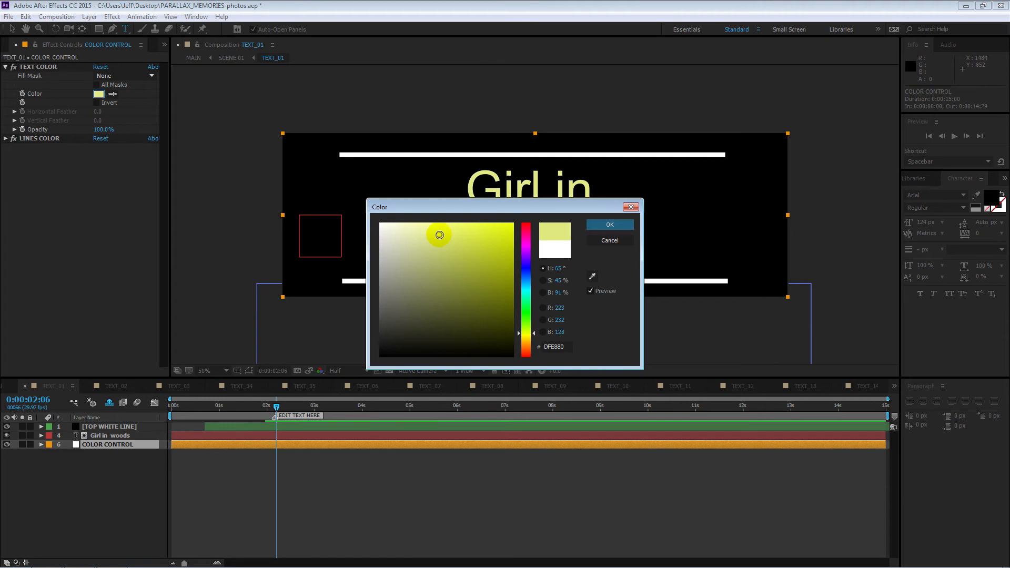
left_click(609, 224)
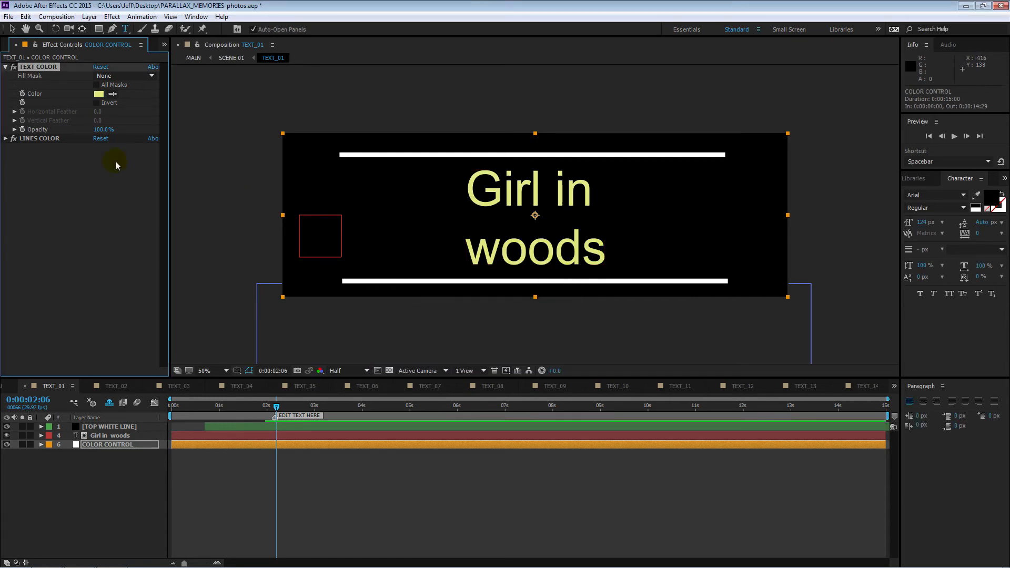
Step: Set the LINES COLOR effect's color on the COLOR CONTROL layer to a light green, about 96D48A
left_click(7, 140)
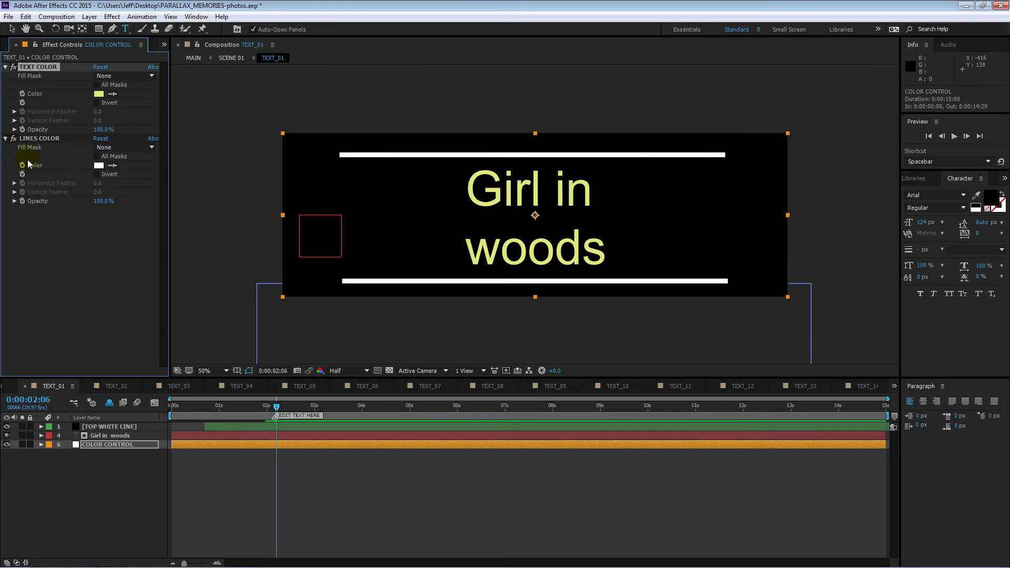
left_click(98, 166)
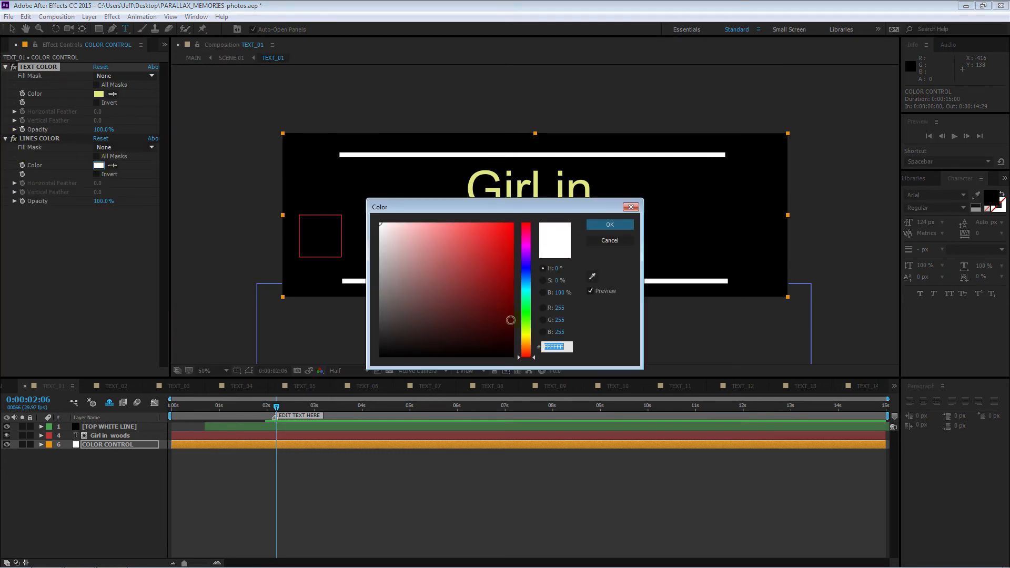
left_click(522, 316)
left_click(424, 240)
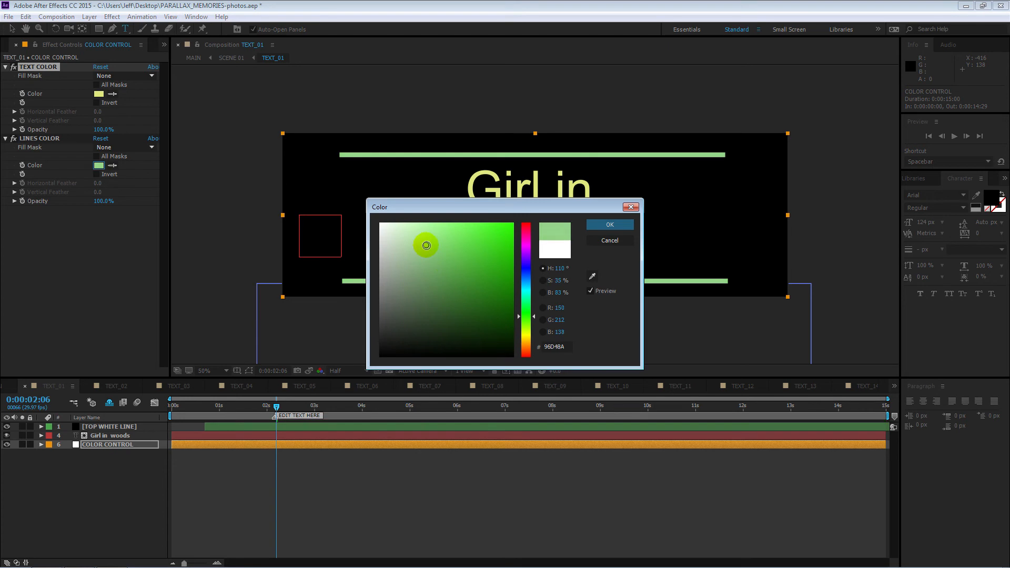
left_click(609, 224)
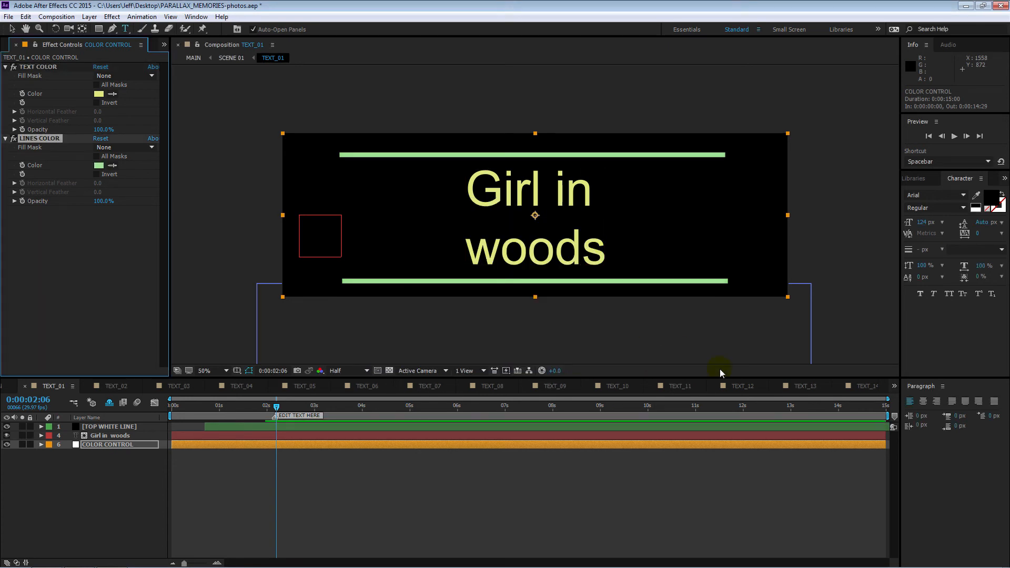
Step: Switch to the MAIN composition, set the current time to 0:00:05:23, and close all the other timelines in the group
left_click(6, 390)
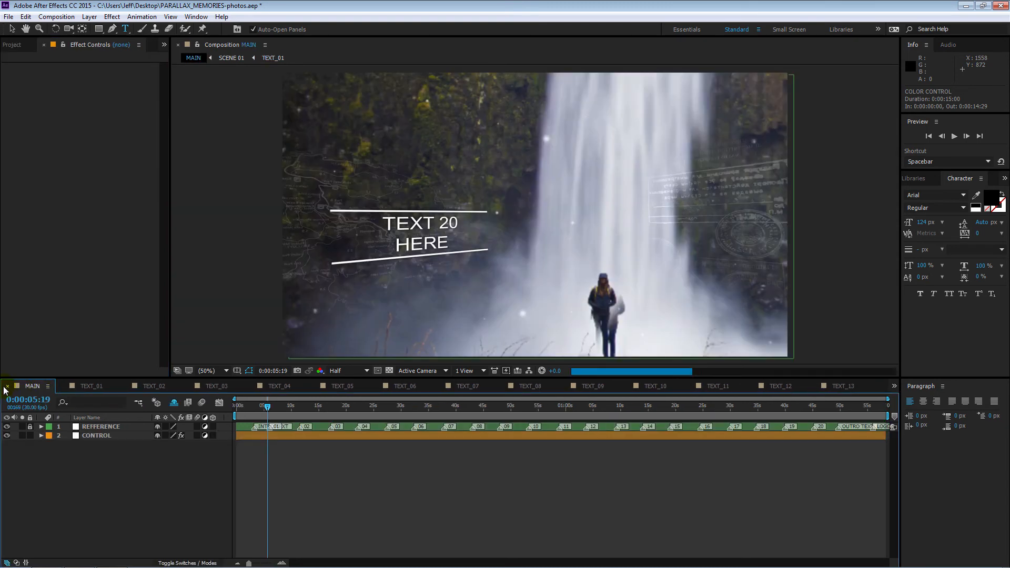
left_click_drag(270, 406, 268, 406)
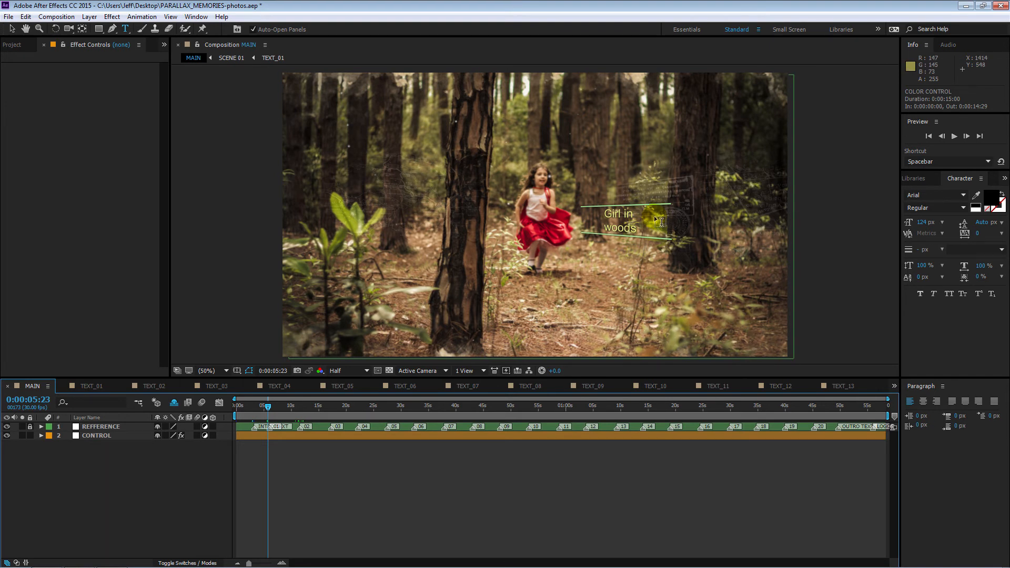
left_click(48, 386)
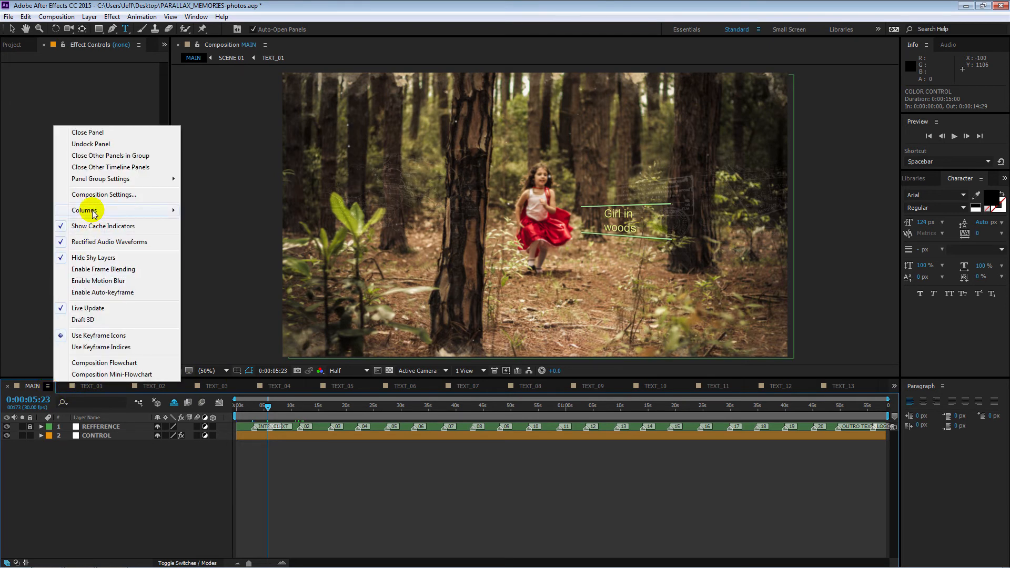
left_click(100, 155)
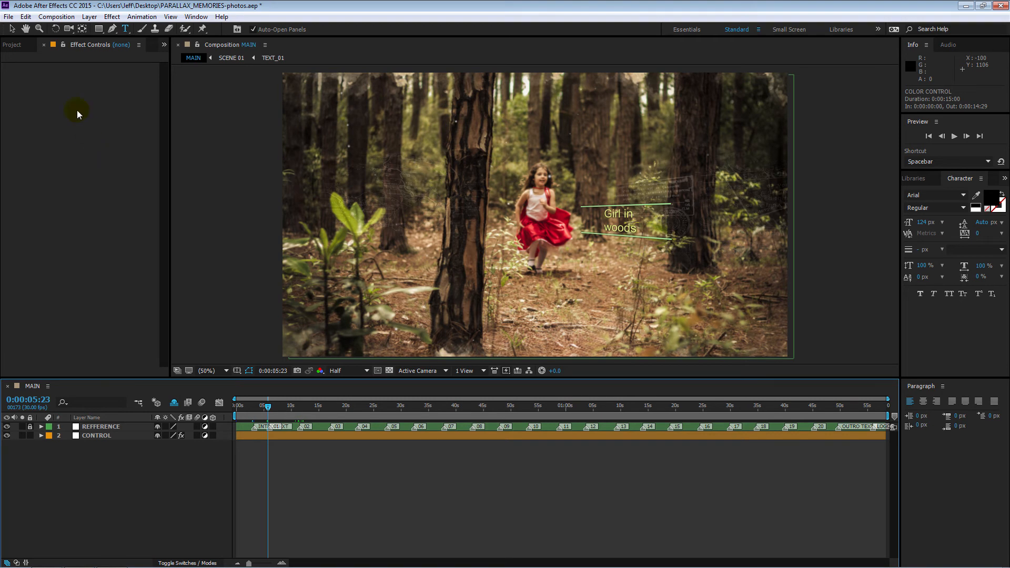
Step: Open SCENE 01 from the SCENES folder and set the current time to the ADJUST TEXT POSITION & SCALE HERE marker at 0:00:04:09
left_click(17, 47)
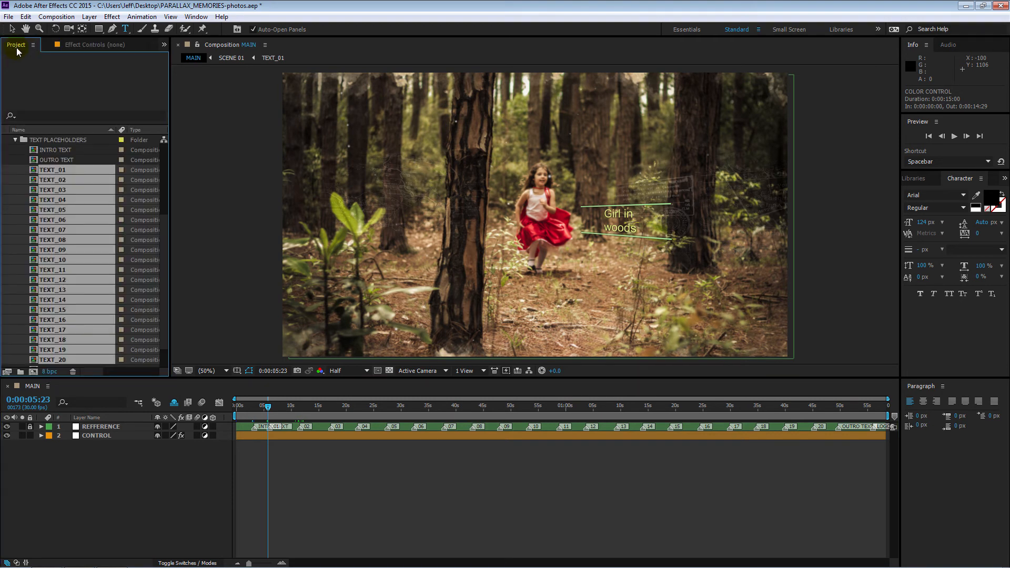
left_click(16, 140)
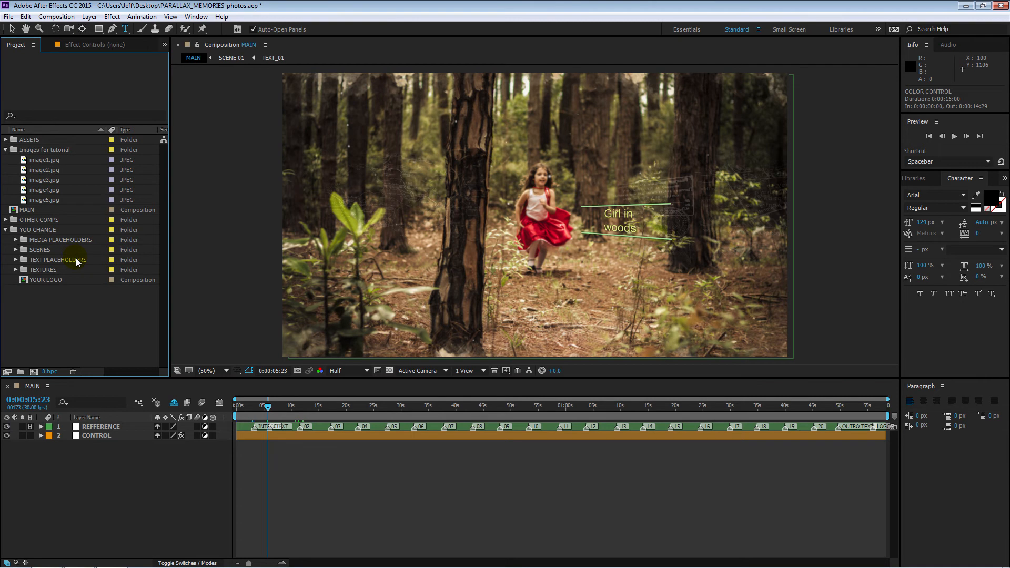
left_click(16, 250)
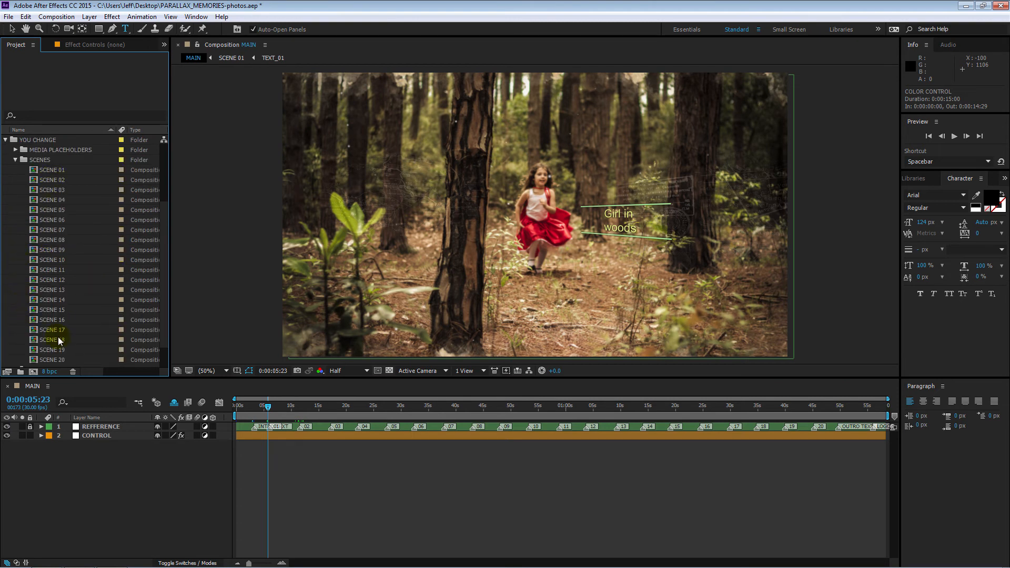
double_click(34, 172)
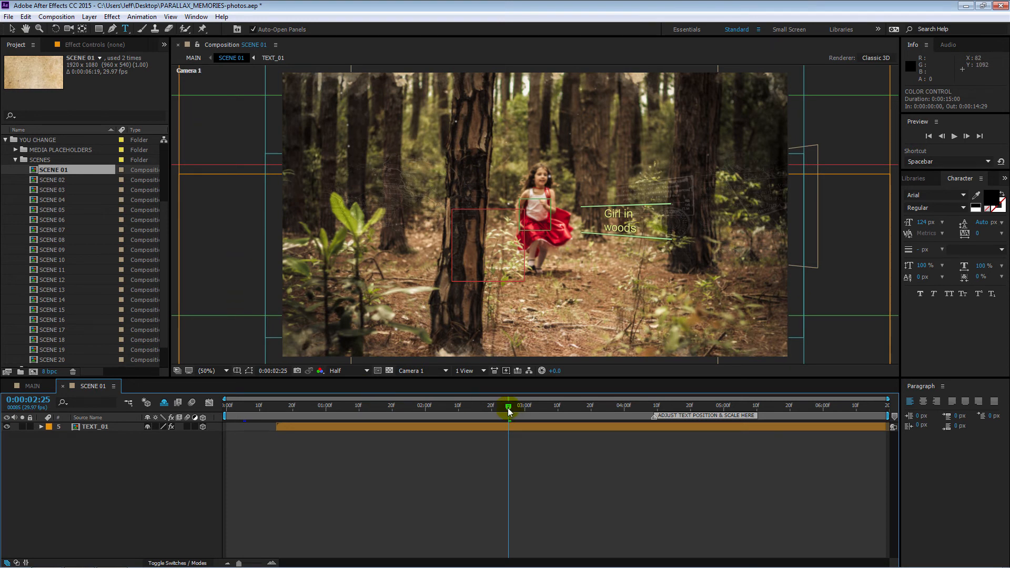
left_click_drag(511, 409, 653, 405)
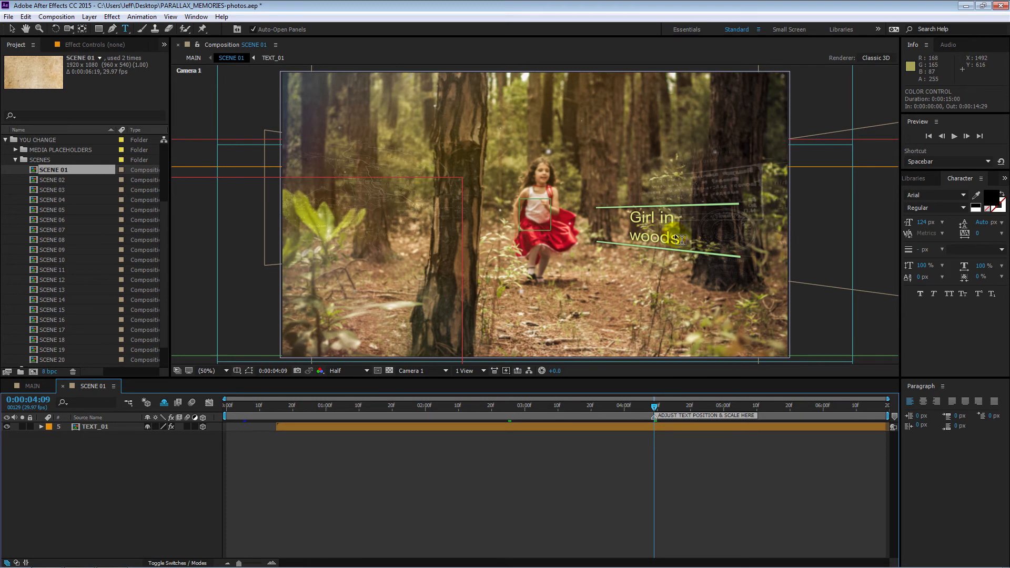
Step: Enlarge the TEXT_01 layer in SCENE 01, move it down onto the forest floor to position 605.6, 765.3, 551.2, and return to MAIN
left_click(102, 427)
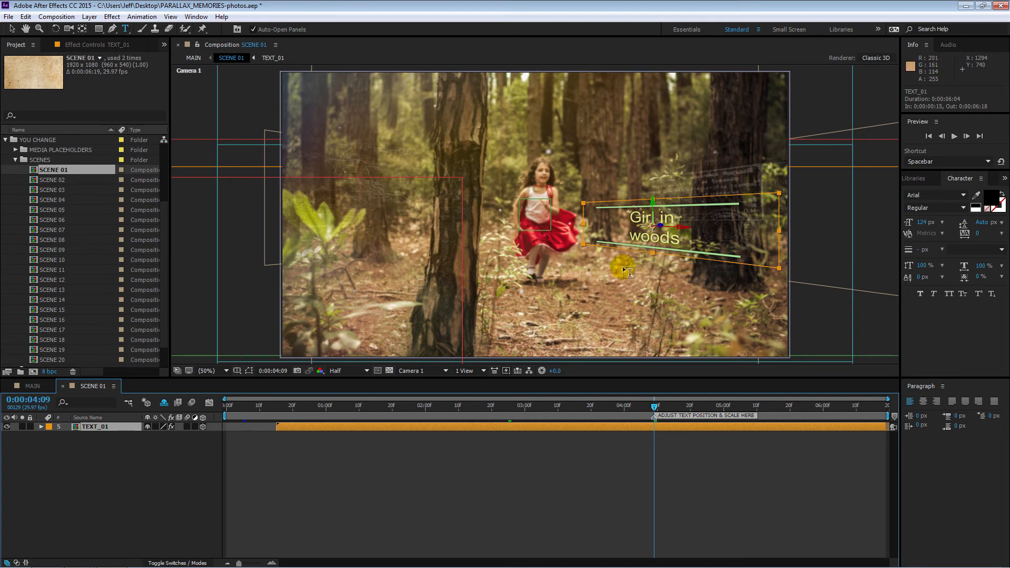
left_click(13, 29)
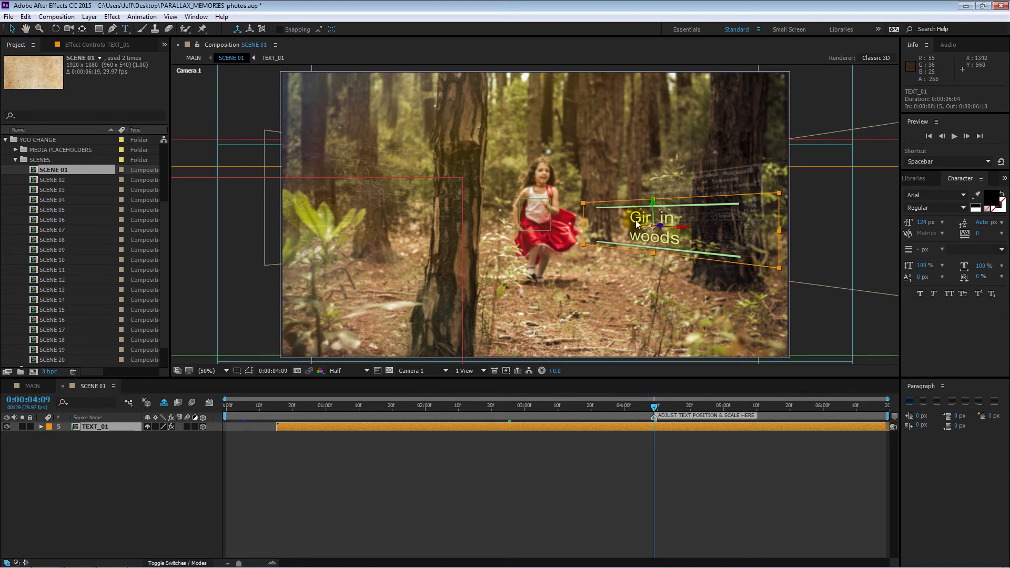
left_click_drag(656, 206, 658, 185)
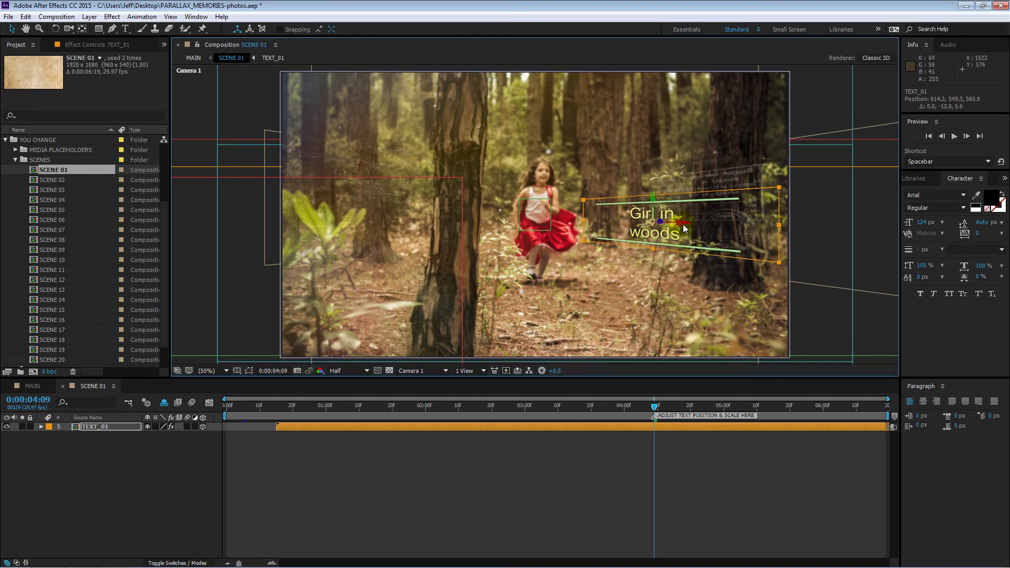
mouse_move(687, 226)
left_mouse_down()
mouse_move(539, 228)
mouse_move(695, 236)
mouse_move(687, 238)
left_mouse_up()
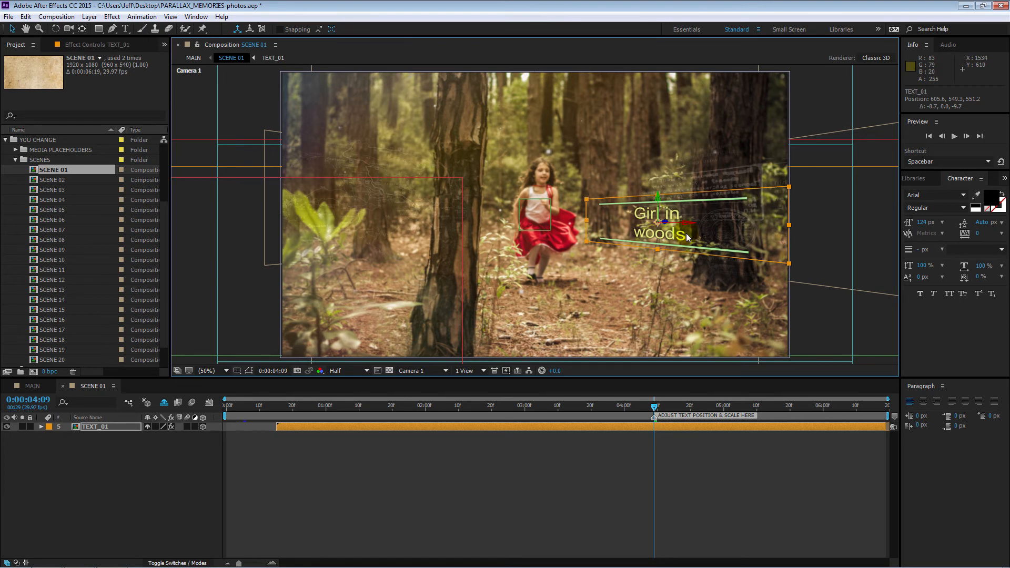
left_click_drag(790, 190, 844, 168)
left_click_drag(658, 221, 665, 263)
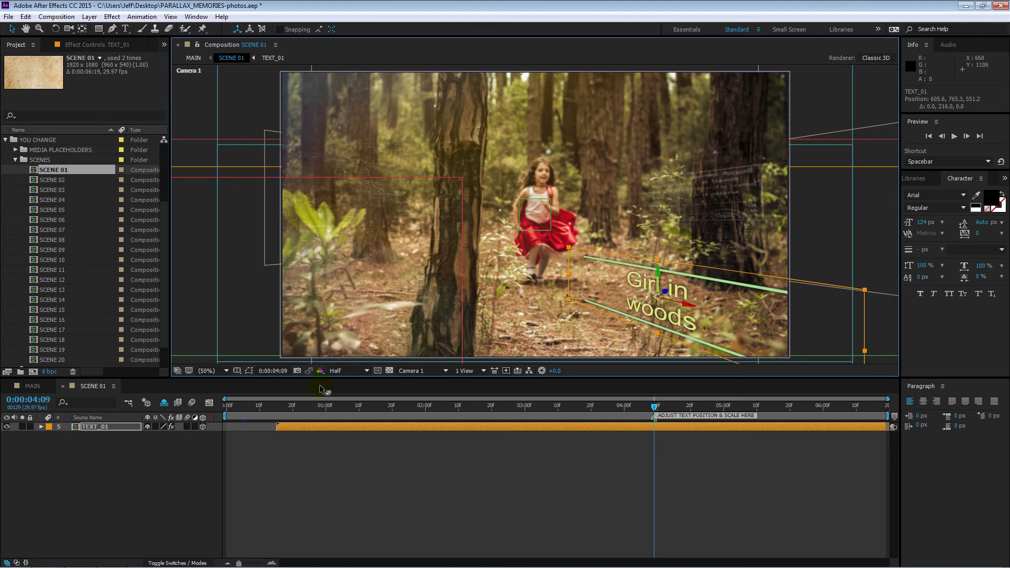
left_click(37, 385)
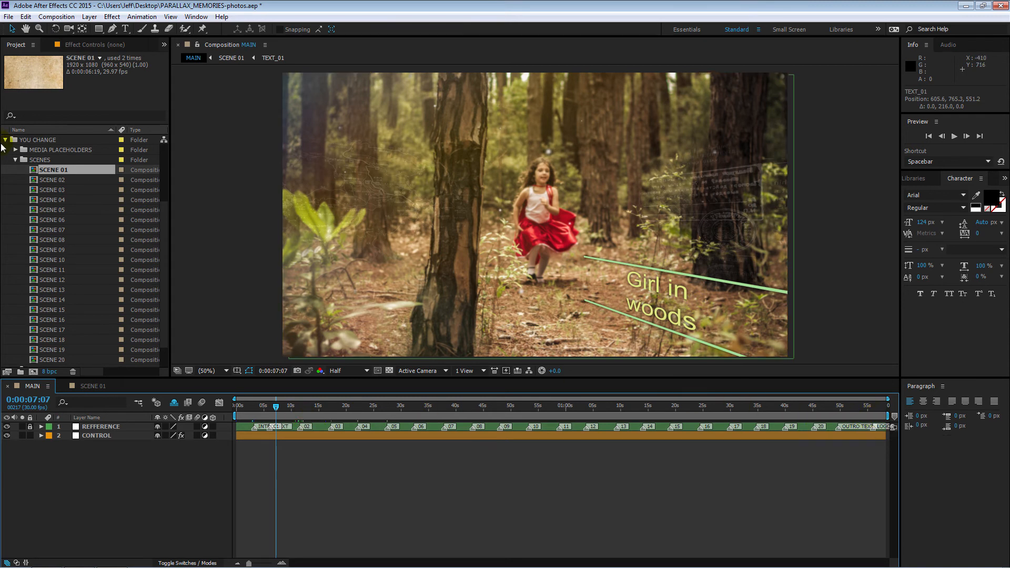
Step: Open the INTRO TEXT composition from the TEXT PLACEHOLDERS folder and replace its placeholder text with "My photos"
scroll(40, 158, "down", 8)
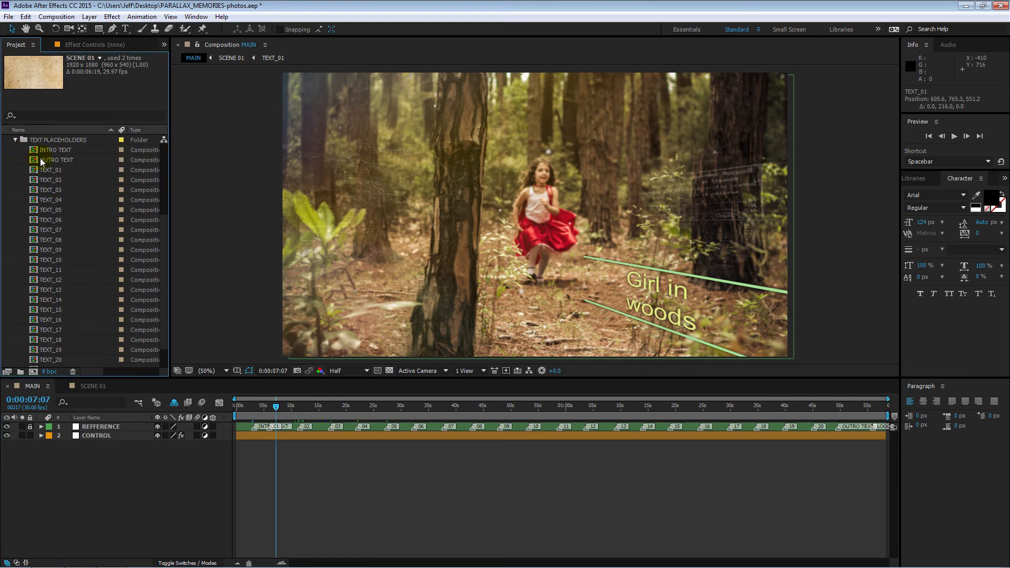
double_click(36, 152)
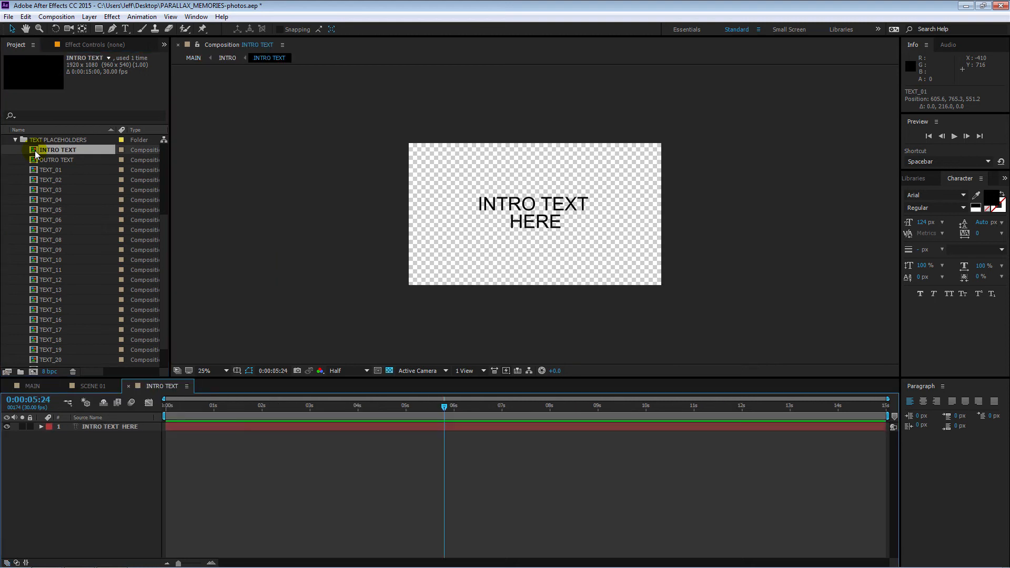
left_click(105, 427)
double_click(105, 427)
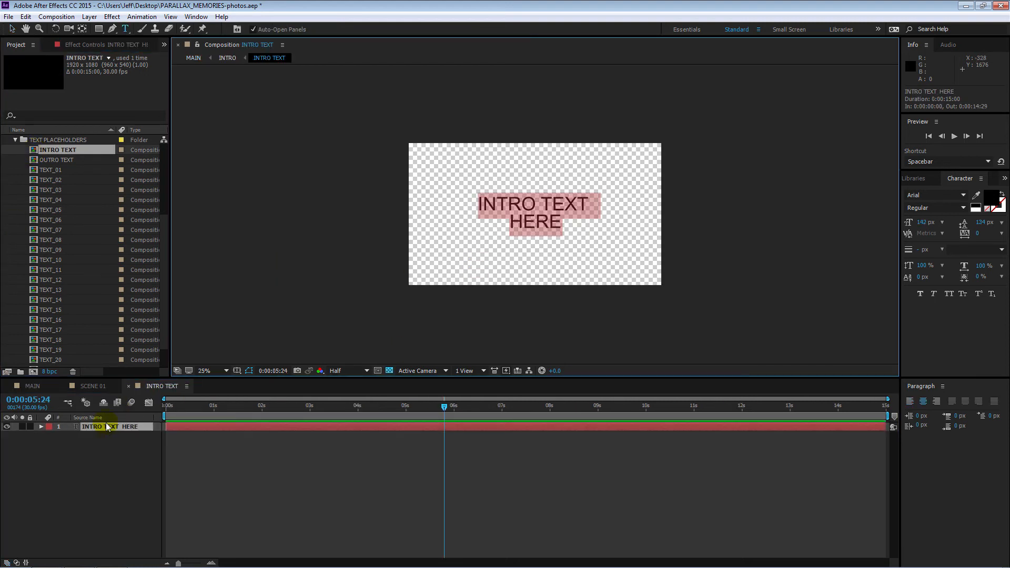
type("My photos")
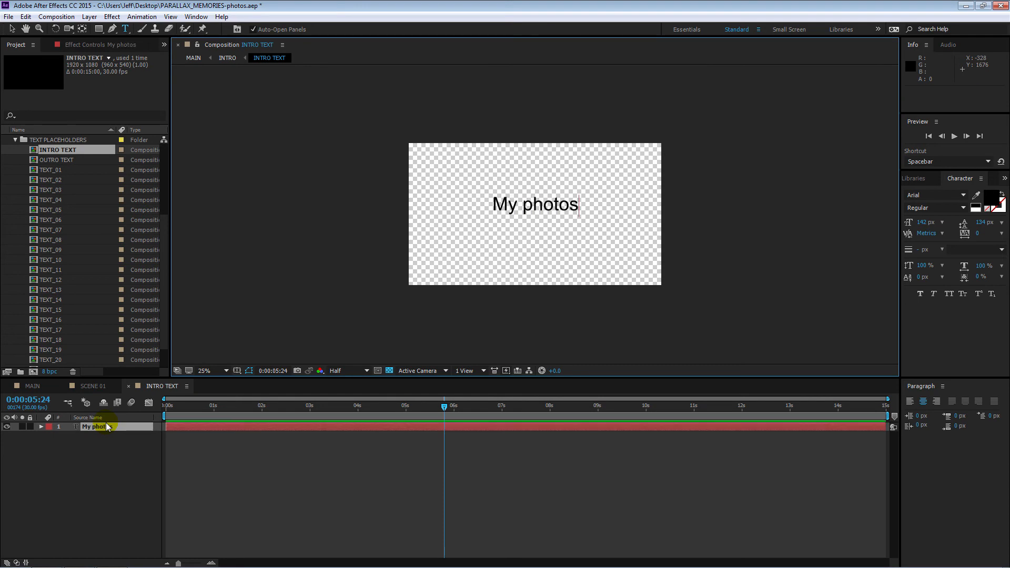
Step: Open the OUTRO TEXT composition and replace its placeholder text with "Thank you" and "for watching" on two lines
double_click(37, 160)
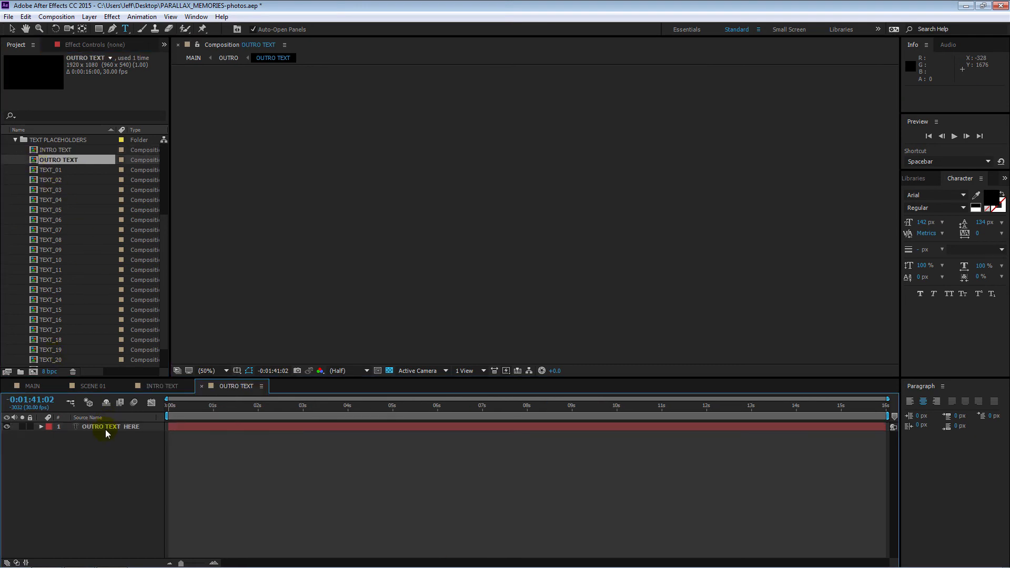
left_click(105, 429)
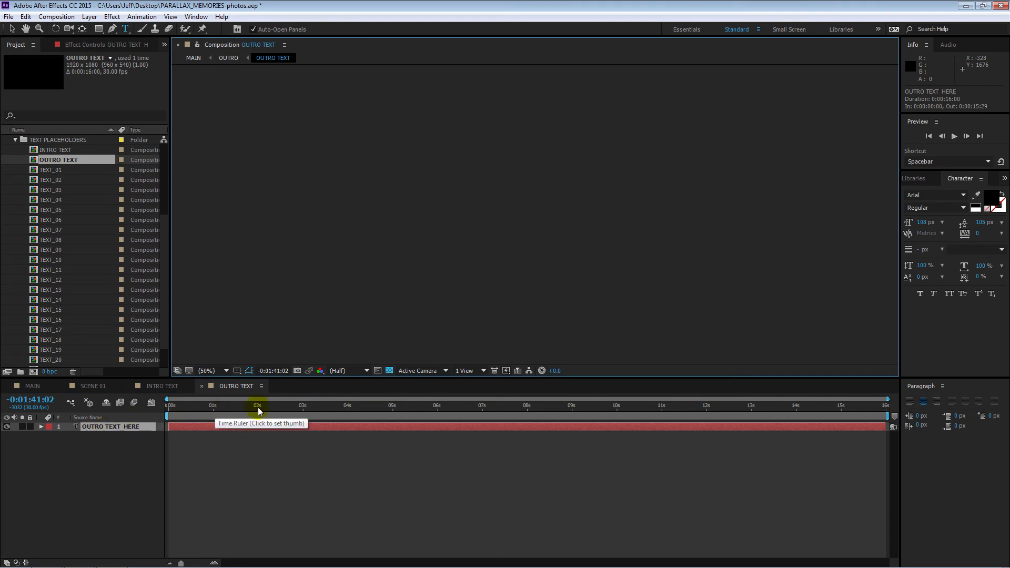
left_click(297, 408)
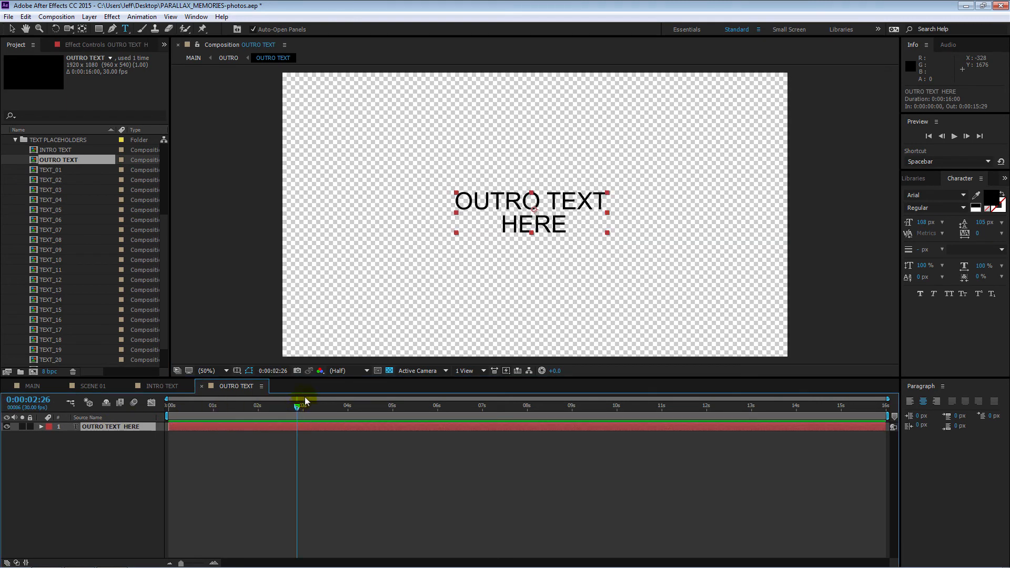
double_click(112, 427)
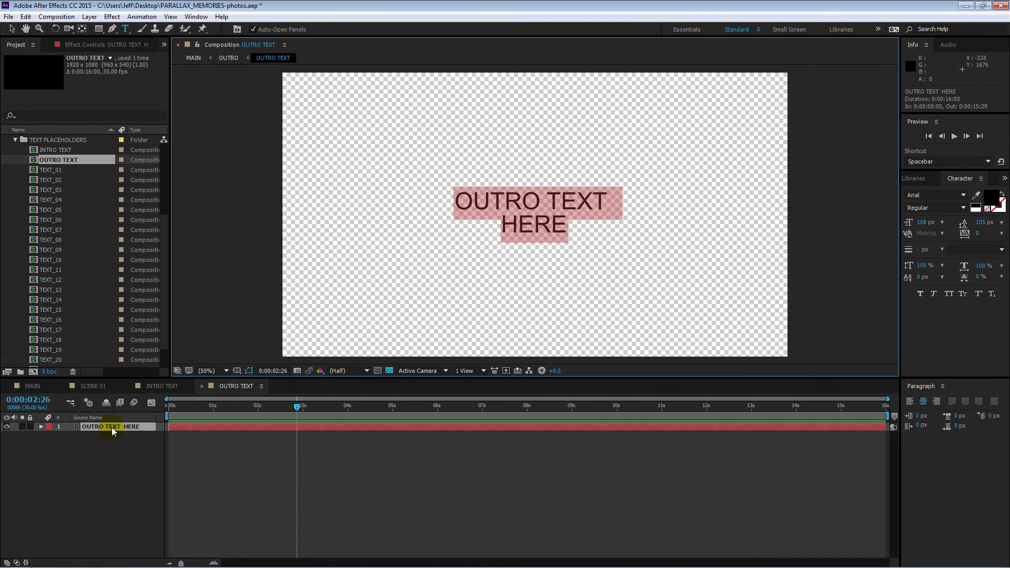
type("Thank you")
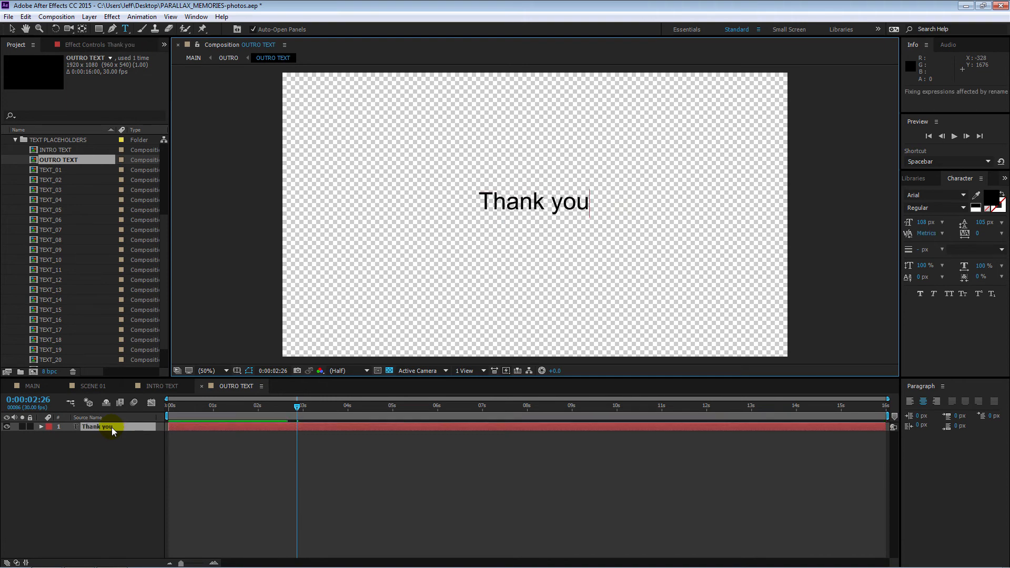
key("Return")
type("for wa")
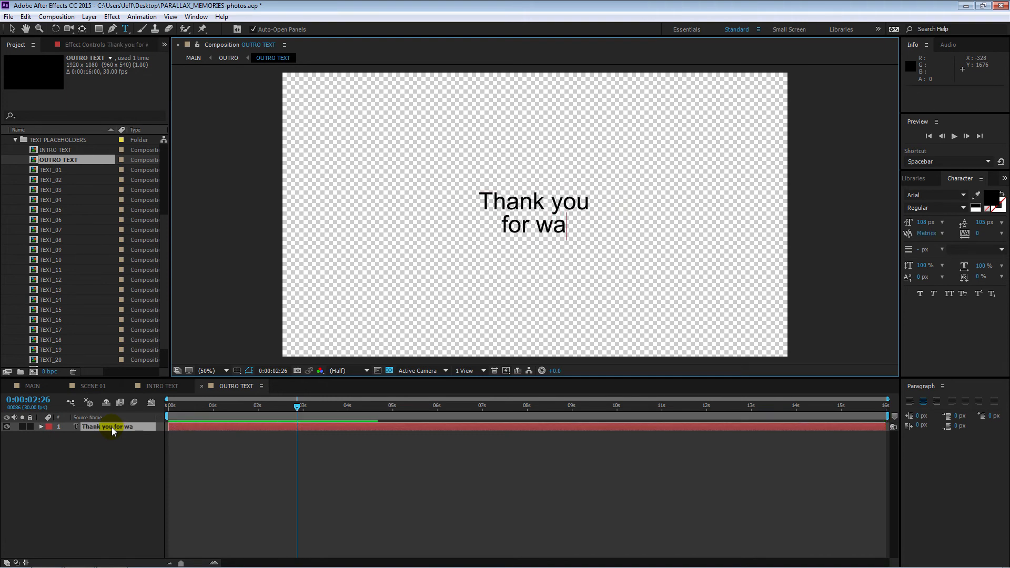
type("tching")
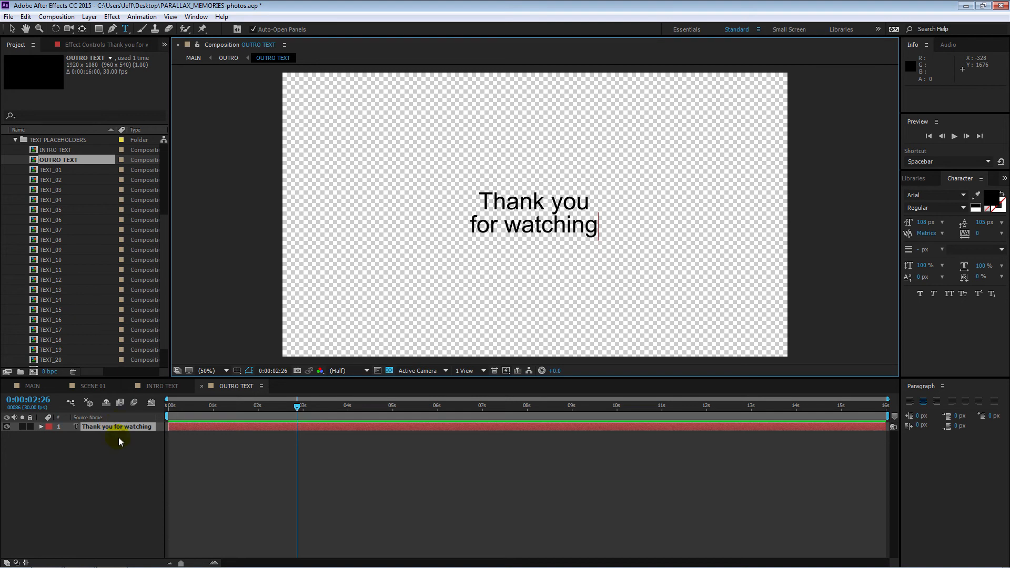
Step: Return to MAIN, check the intro and outro titles, and set the current time to the logo scene at 0:01:55:23
left_click(33, 386)
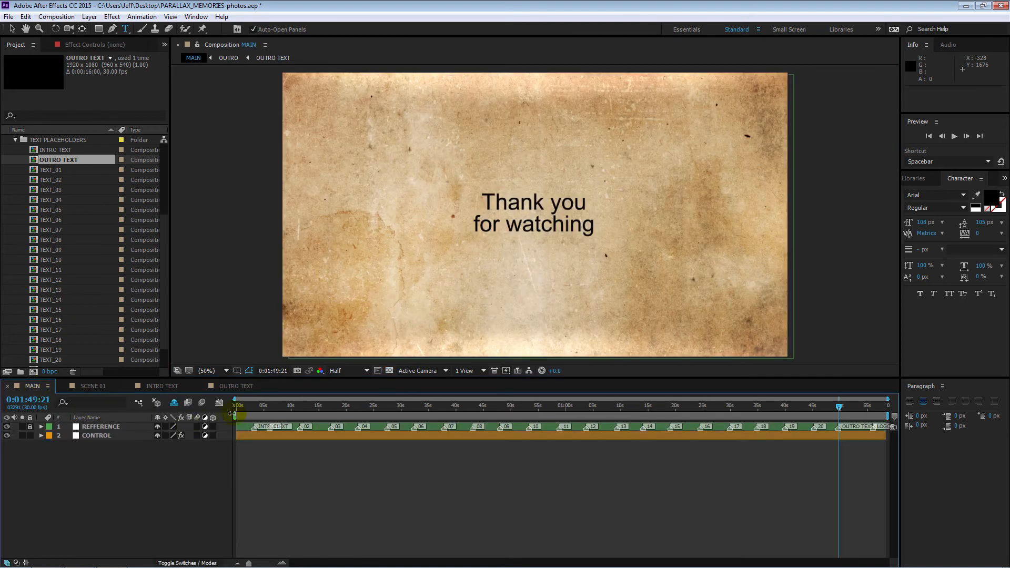
left_click(253, 410)
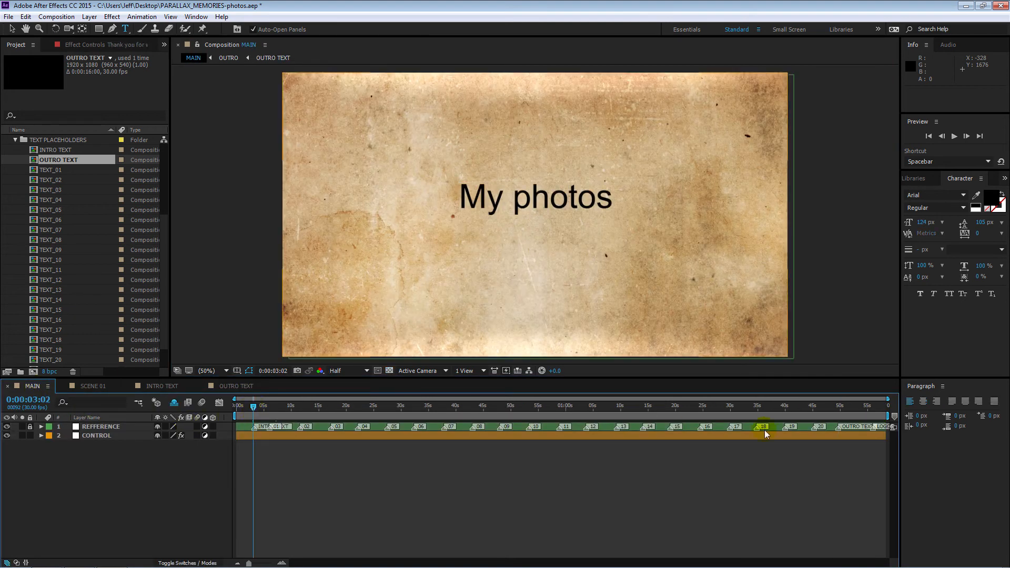
left_click(840, 410)
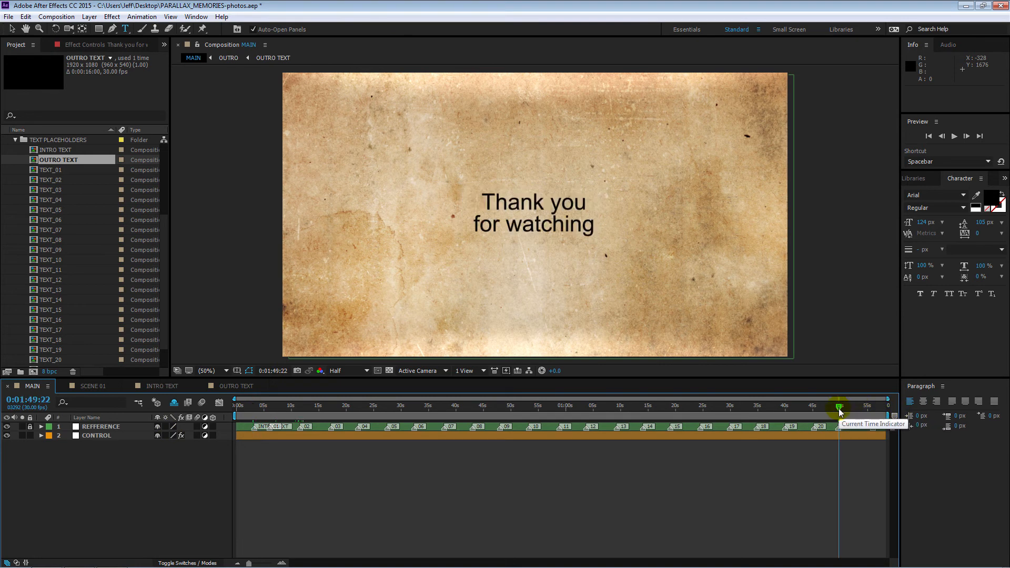
left_click(873, 409)
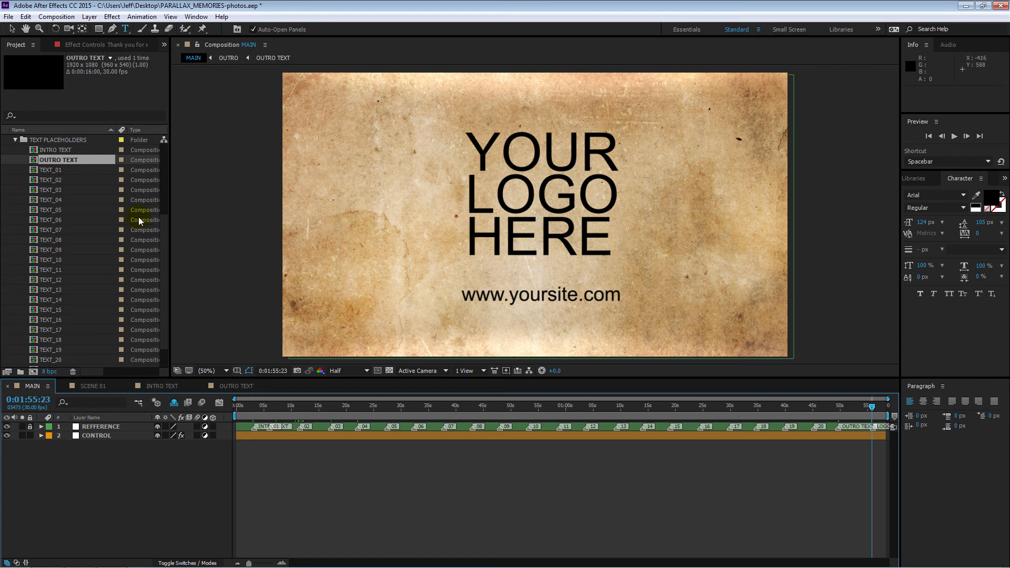
Step: Collapse the TEXT PLACEHOLDERS folder and import BlueFX Round Logo.png from the Extra assets folder into the project
left_click(16, 141)
left_click(24, 295)
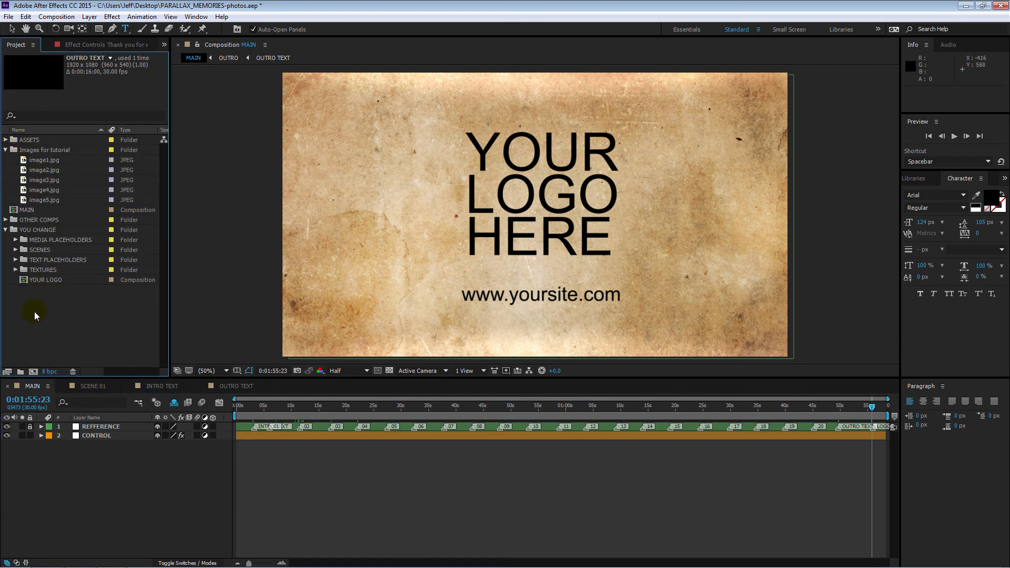
double_click(61, 316)
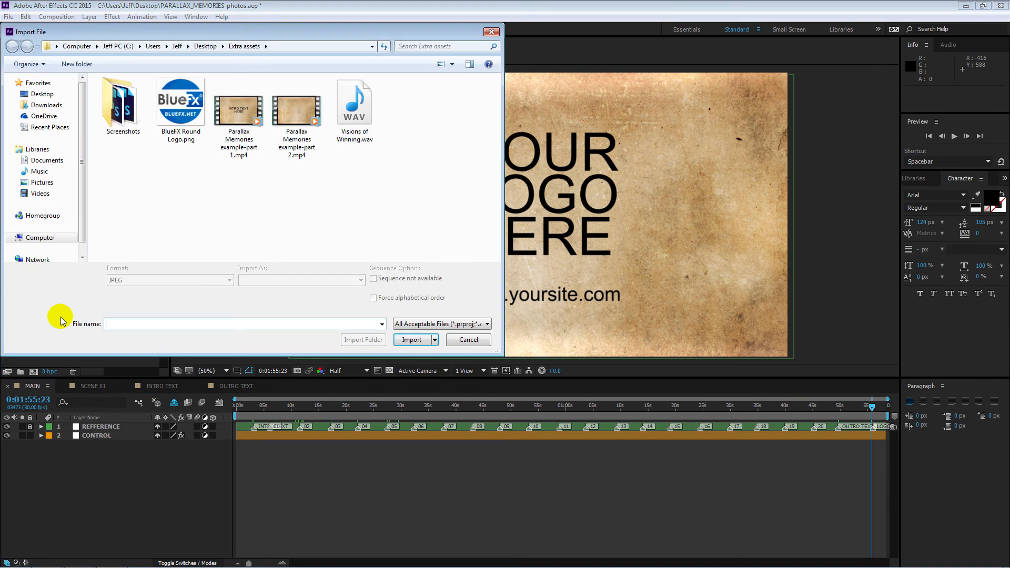
double_click(161, 114)
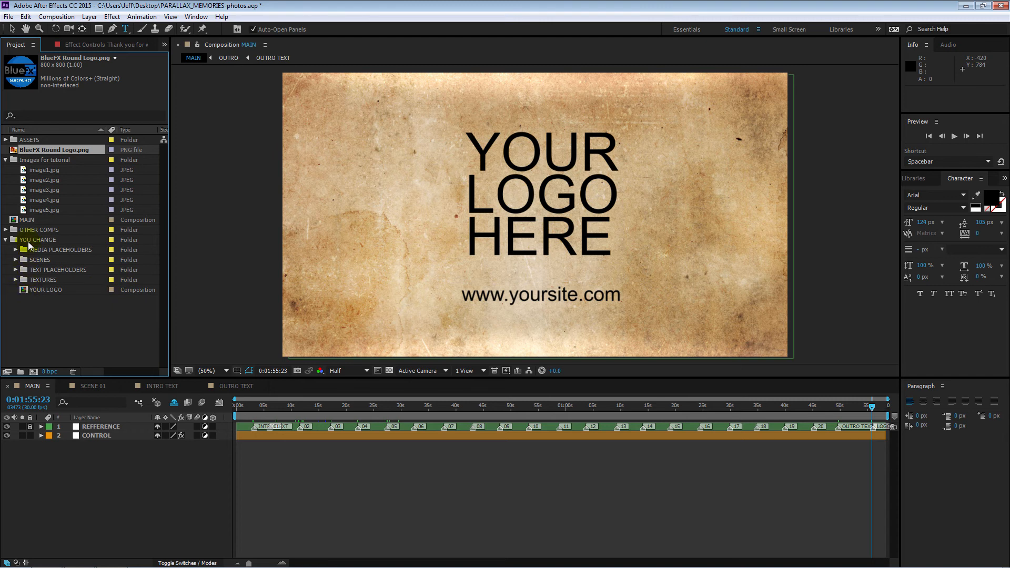
Step: Add BlueFX Round Logo.png above the placeholder layer in the YOUR LOGO composition and hide the YOUR LOGO HERE text layer
double_click(23, 290)
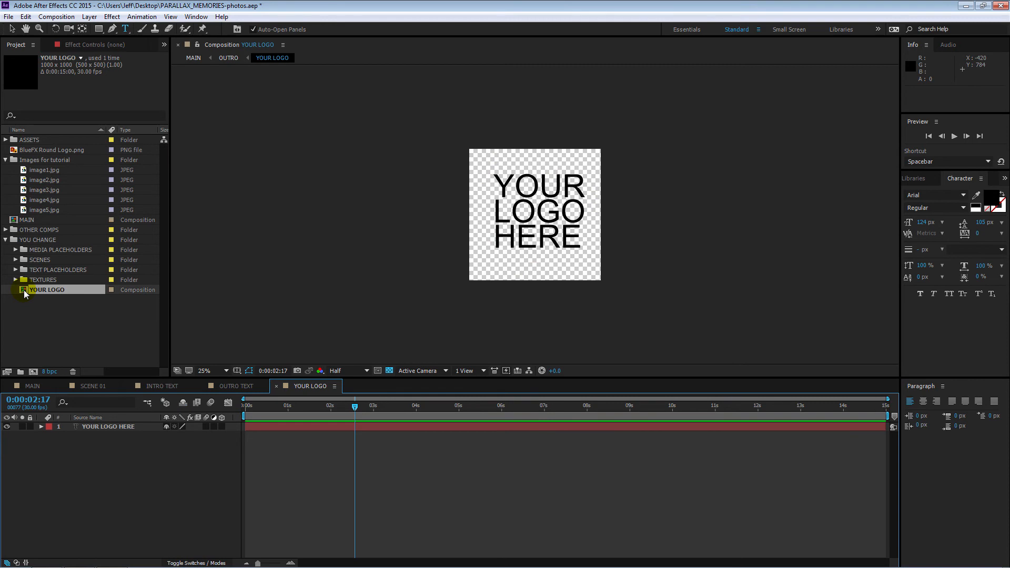
left_click_drag(12, 153, 45, 423)
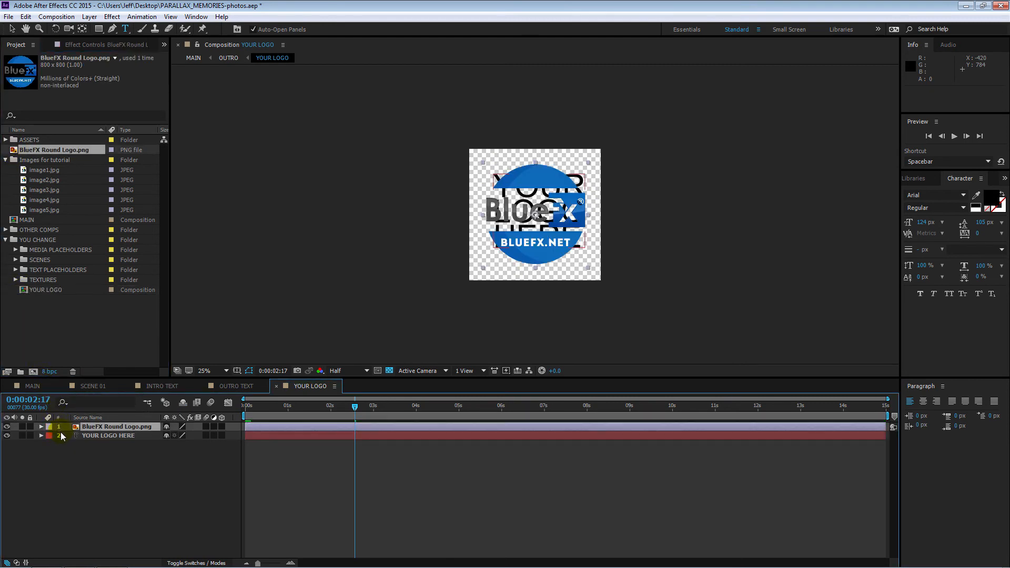
left_click(7, 435)
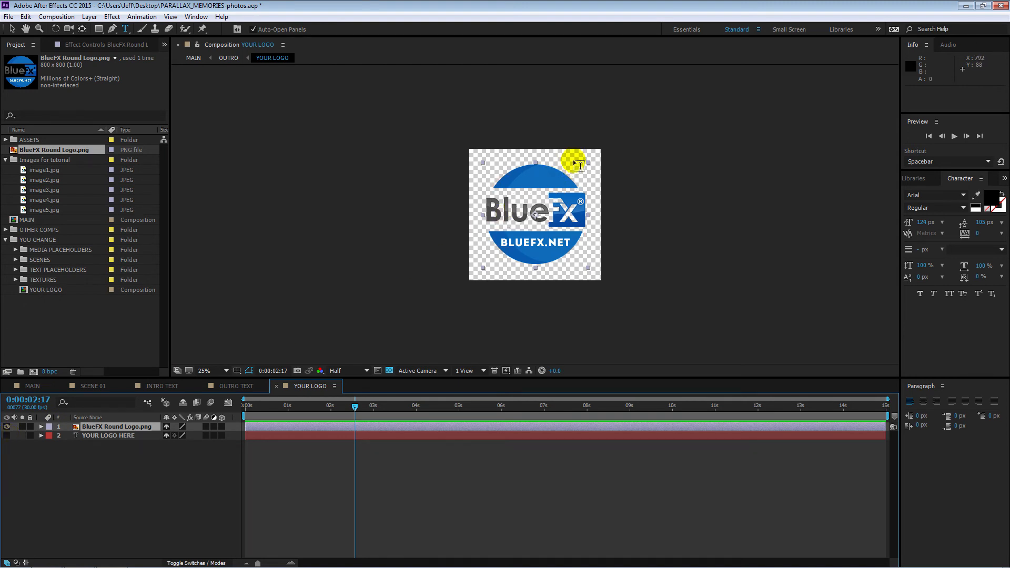
Step: Scale the BlueFX logo layer up to about 129% to fill the YOUR LOGO composition, and return to MAIN
left_click(11, 29)
left_click_drag(589, 164, 652, 148)
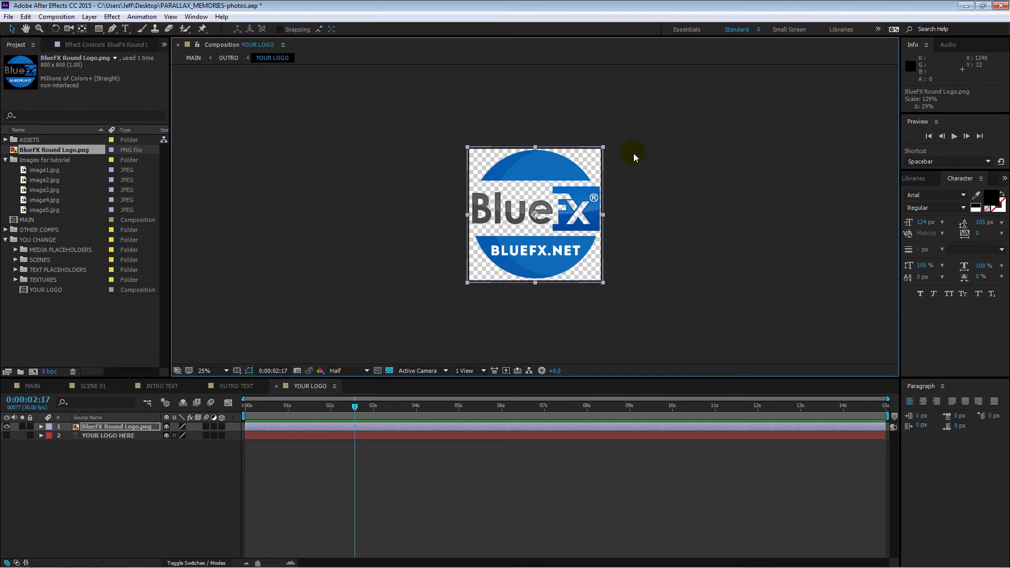
left_click(40, 385)
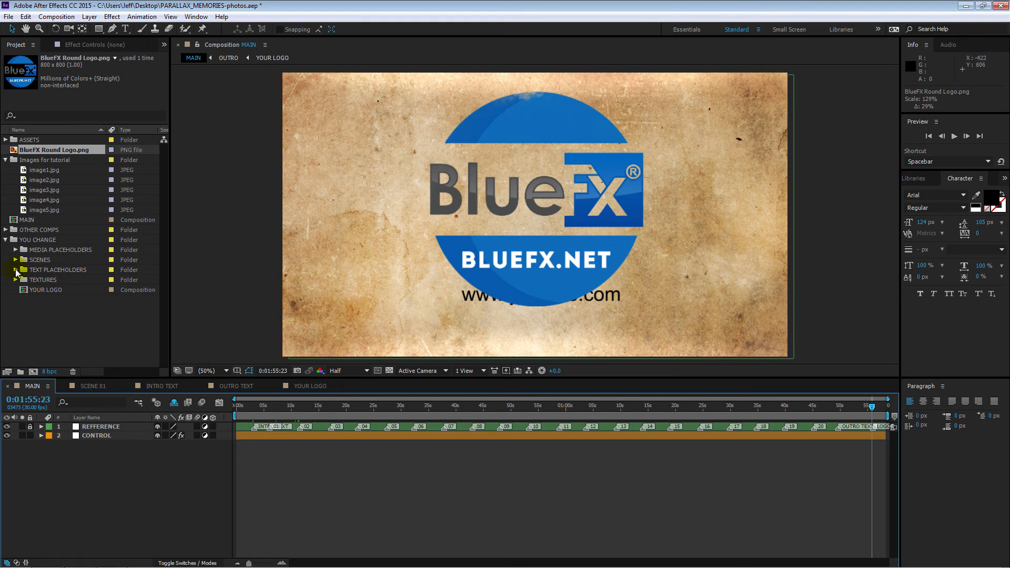
Step: Open YOUR WEB SITE from the TEXT PLACEHOLDERS folder, move the website text down to about 827.0, 905.5, and return to MAIN
double_click(31, 270)
scroll(160, 304, "down", 2)
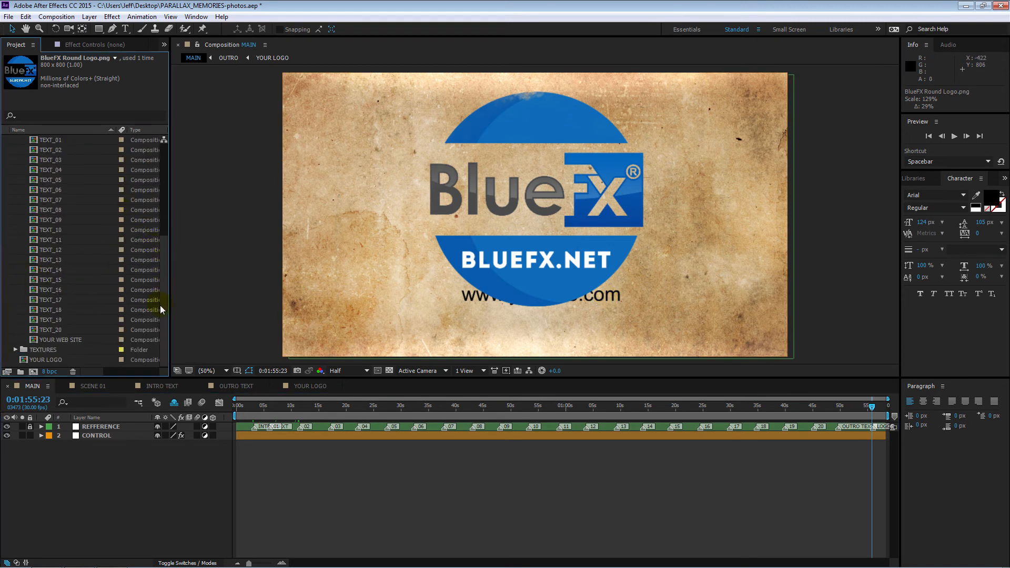
double_click(34, 339)
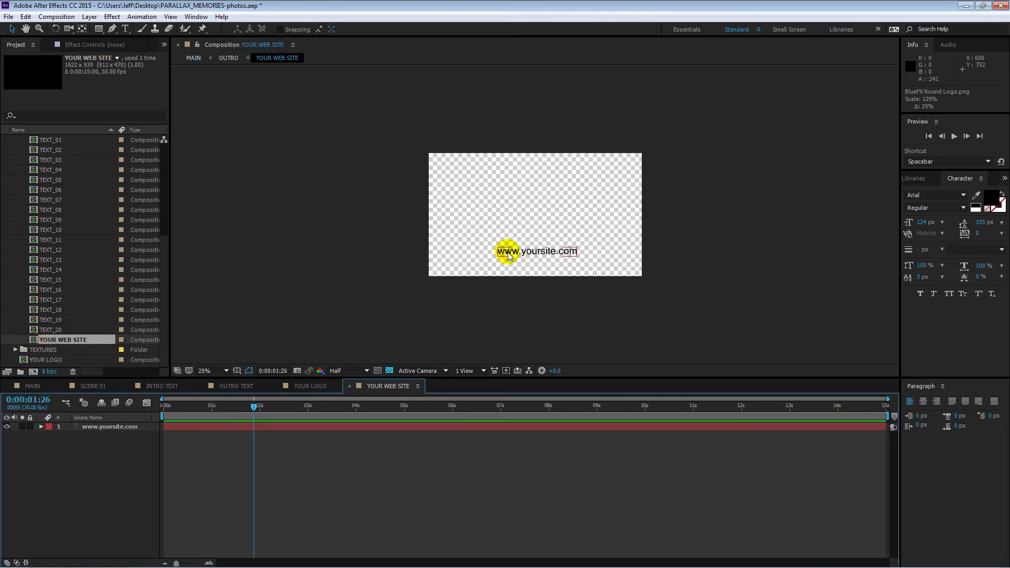
left_click(542, 256)
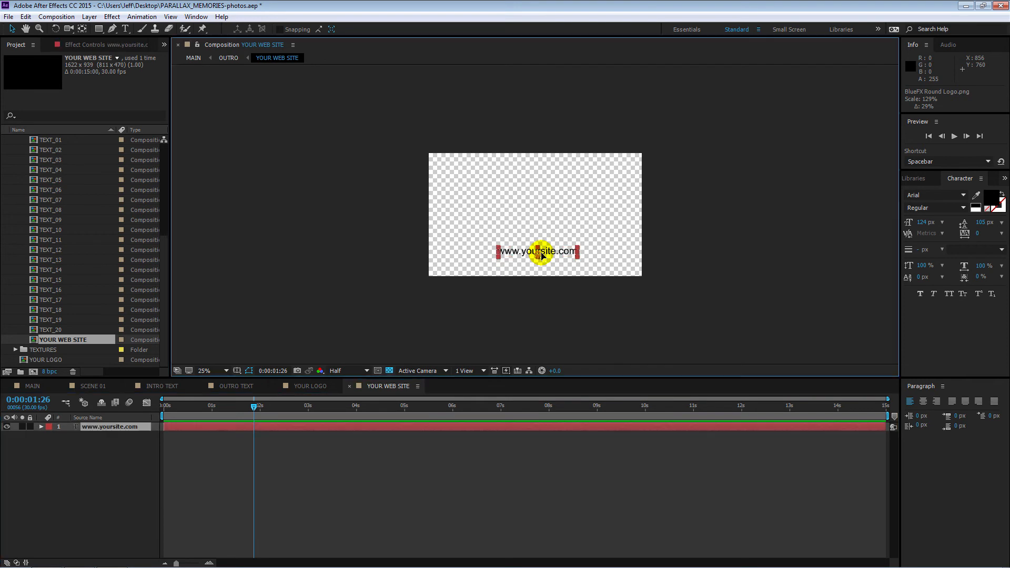
left_click_drag(542, 257, 537, 273)
left_click(31, 386)
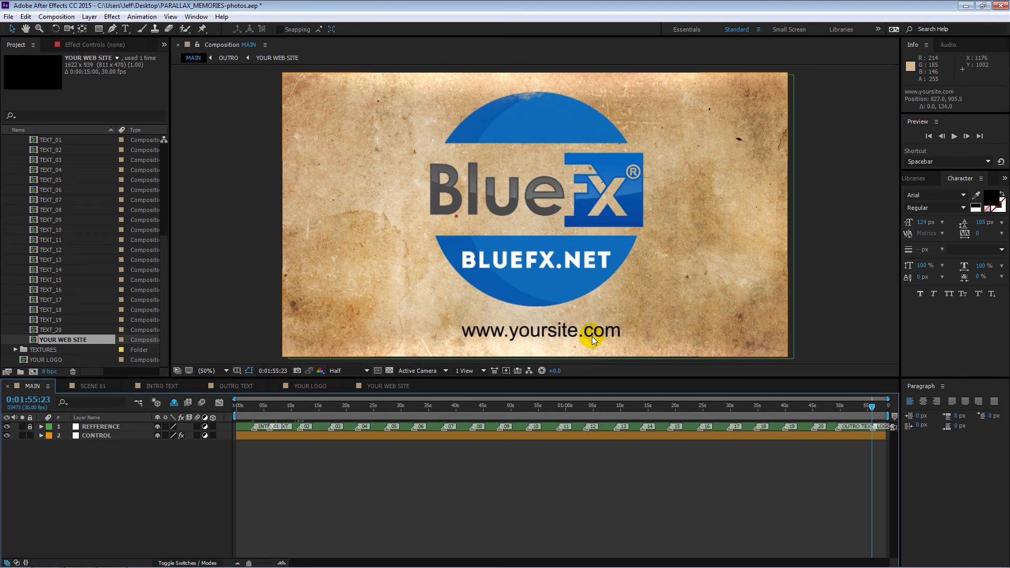
Step: Show the effect controls of the CONTROL layer in MAIN and set the current time to 0:00:13:04 in the second scene
left_click(267, 434)
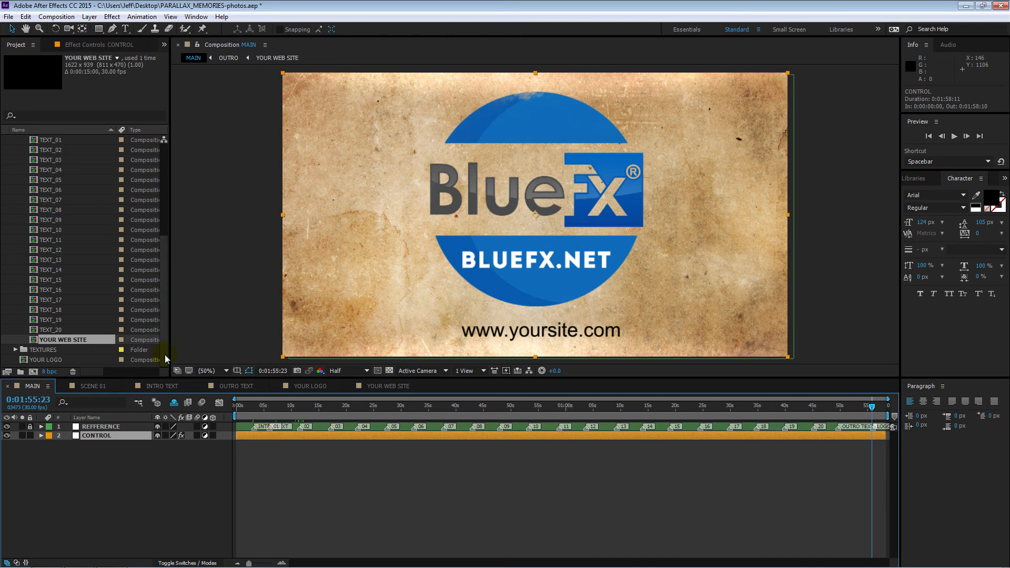
left_click(120, 45)
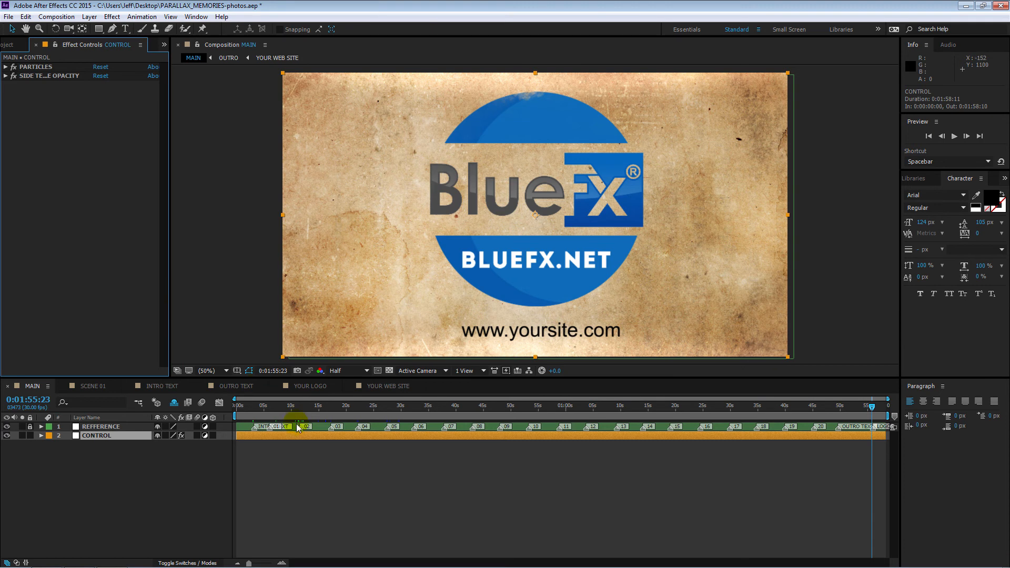
left_click(331, 408)
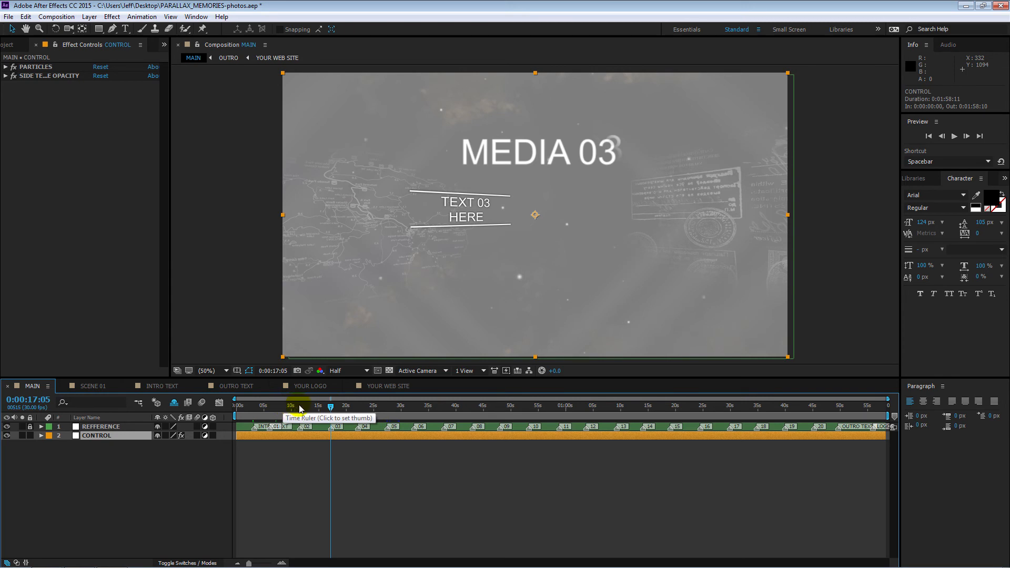
left_click(300, 407)
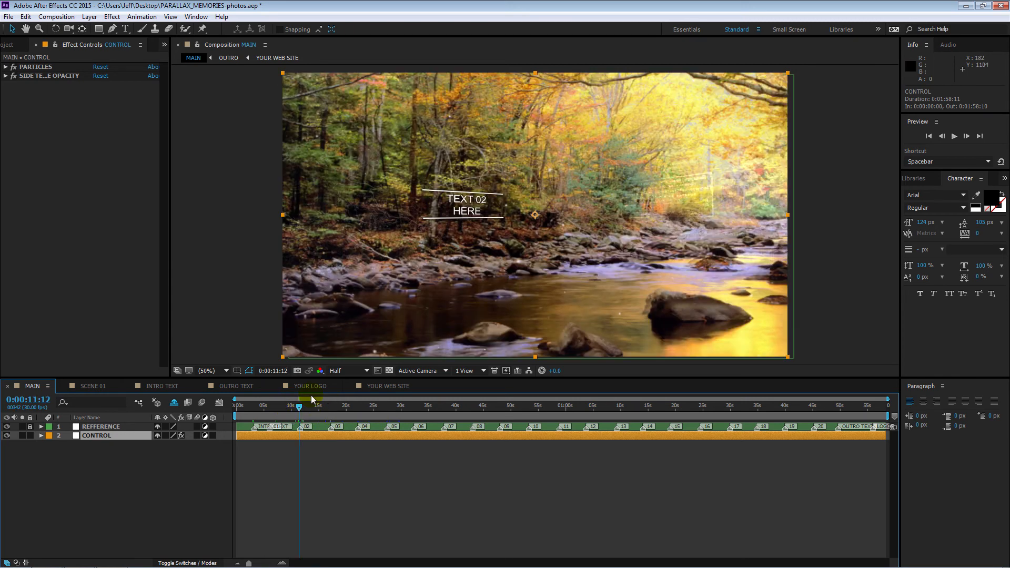
left_click_drag(299, 407, 308, 410)
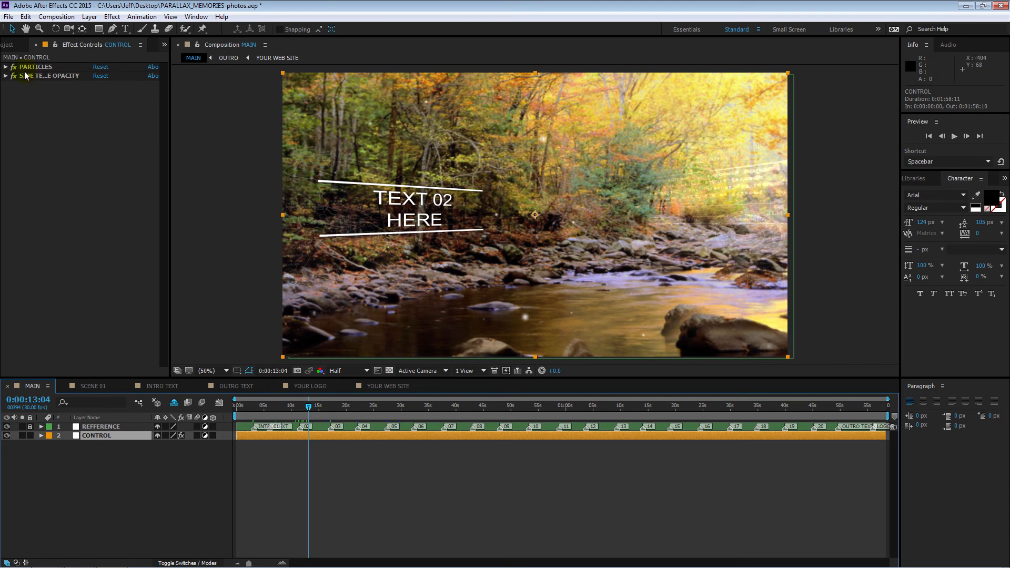
Step: Expand the PARTICLES effect on the CONTROL layer and switch its checkbox off and back on
left_click(5, 67)
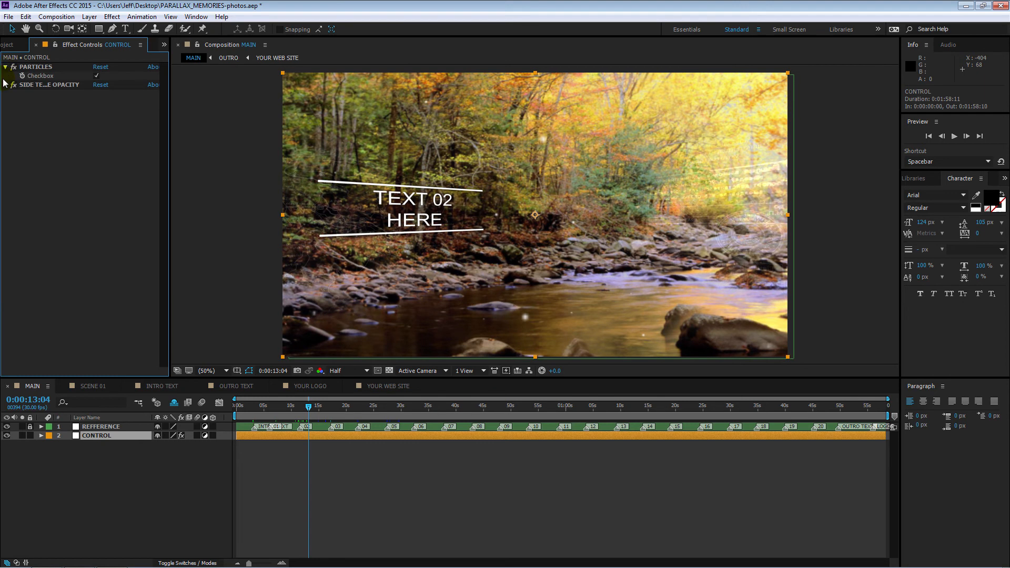
left_click(96, 76)
left_click(96, 76)
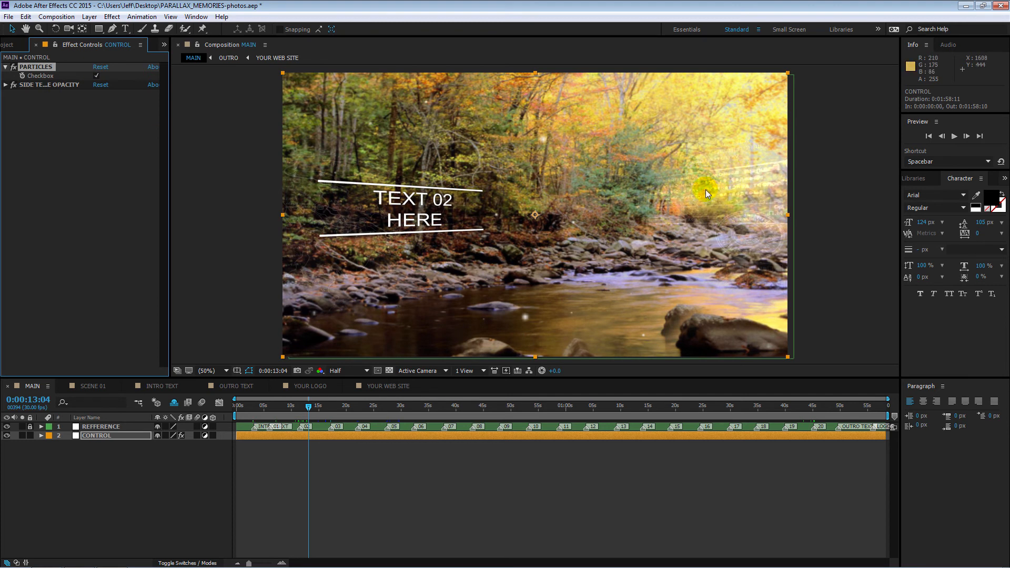
left_click(240, 129)
Step: Expand the side texture opacity effect on the CONTROL layer, lower its slider to 0, and raise it to 15.42
left_click(6, 85)
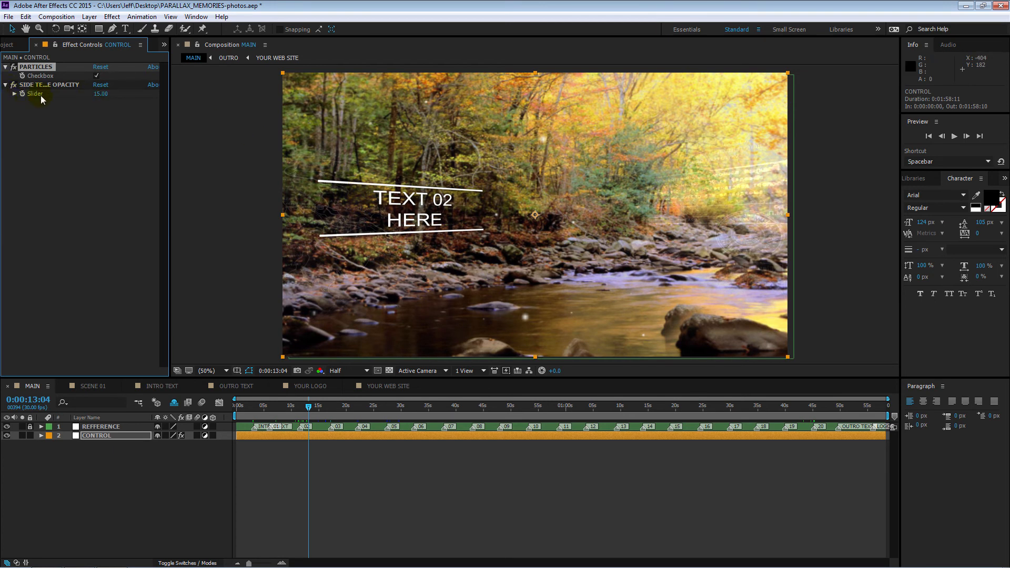
left_click(15, 94)
left_click_drag(47, 109, 23, 108)
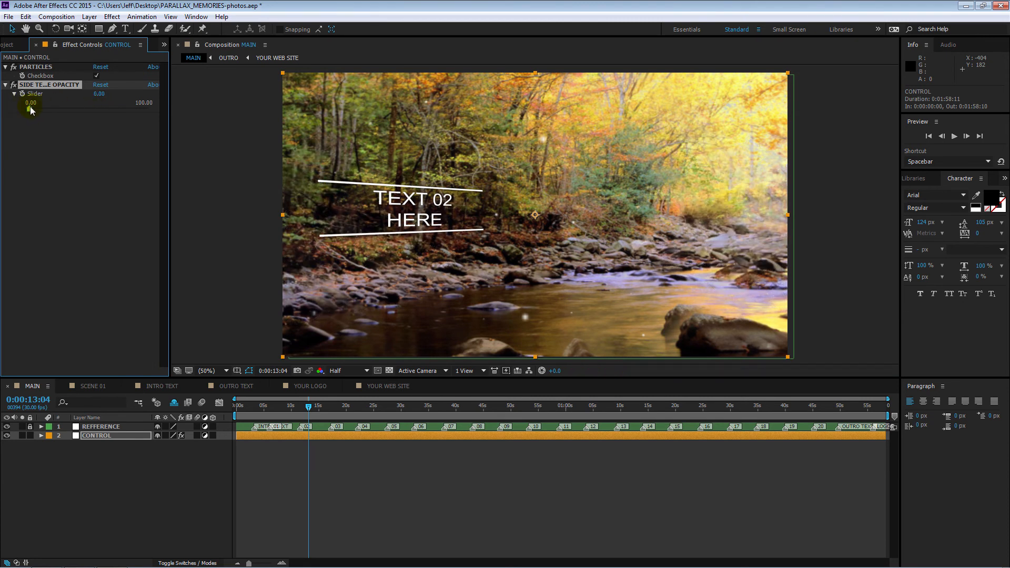
left_click_drag(31, 109, 48, 109)
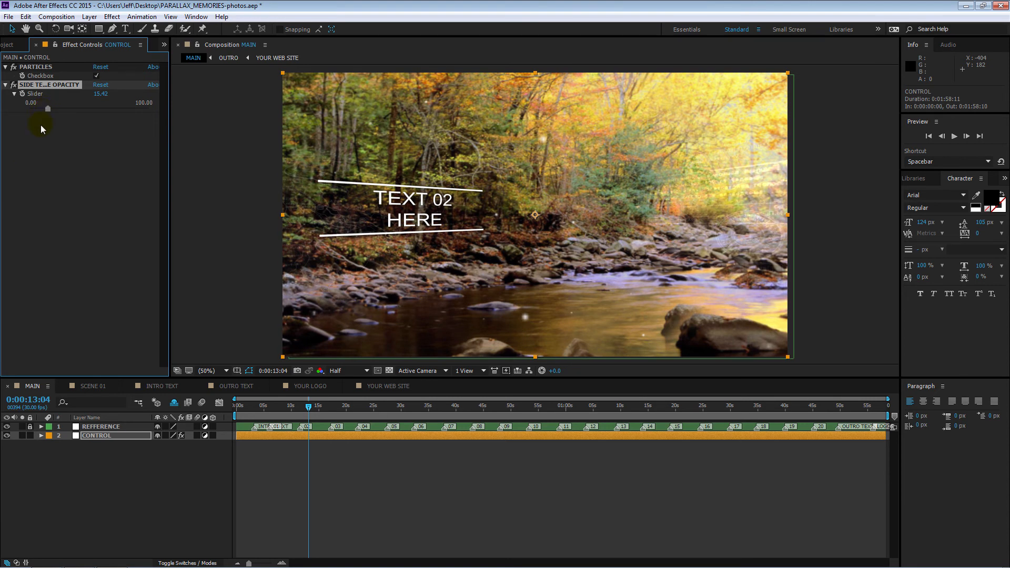
Step: Open the BACKGROUND TEXTURE composition from the TEXTURES folder inside YOU CHANGE
left_click(10, 46)
left_click_drag(160, 268, 179, 158)
left_click(17, 270)
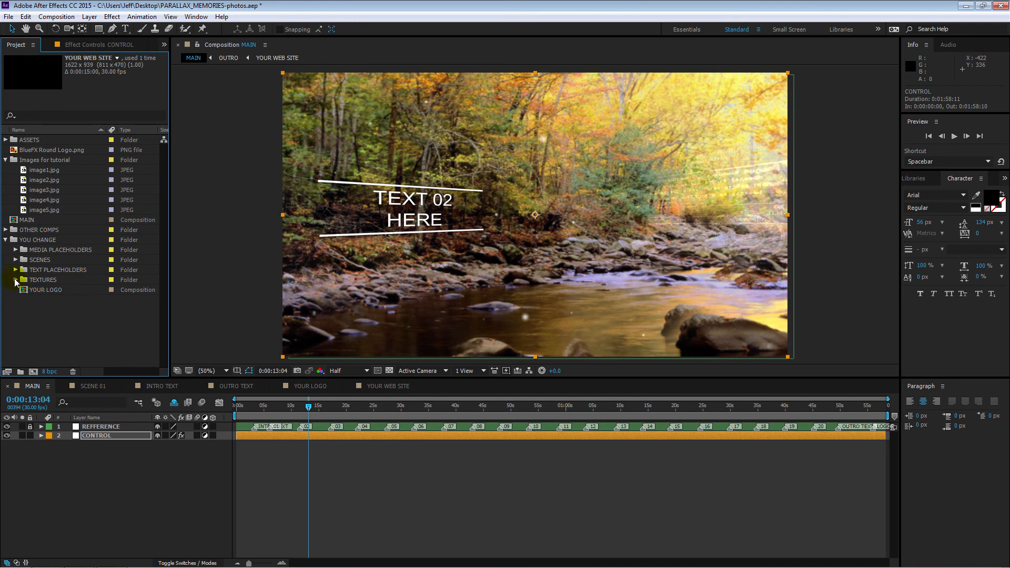
left_click(16, 280)
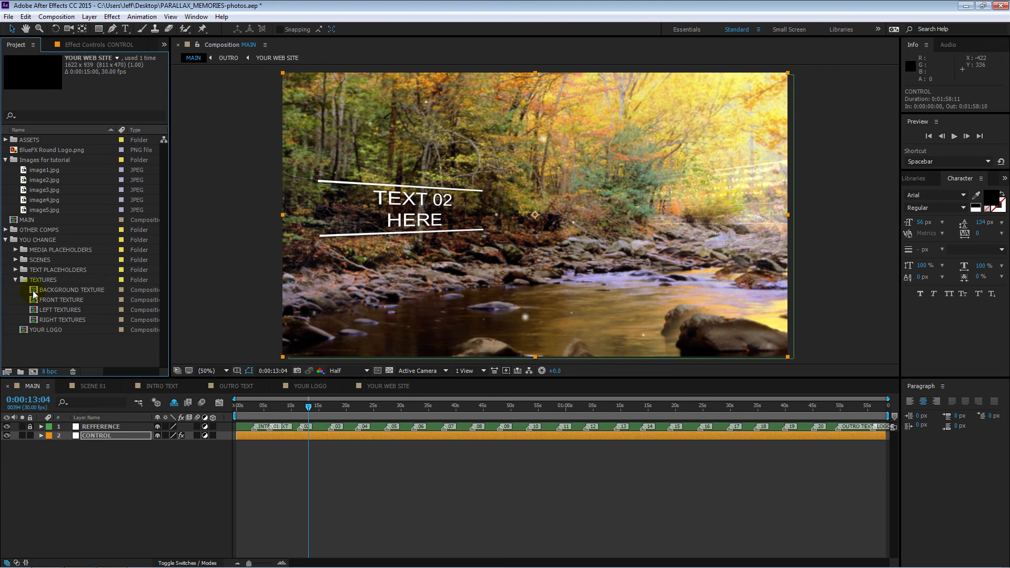
double_click(33, 295)
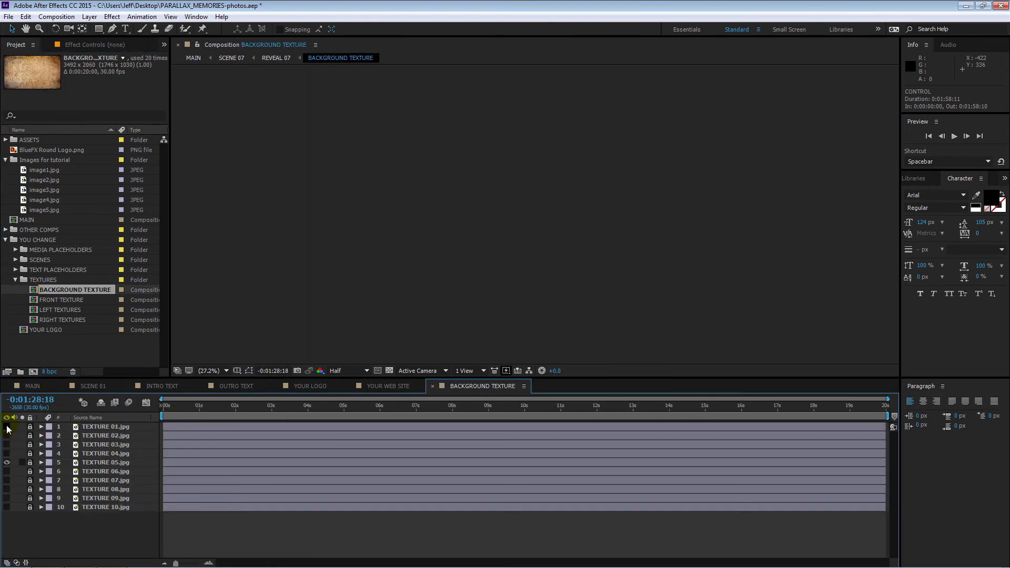
Step: Make all ten texture layers visible at 0:00:03:01 and hide them one by one from TEXTURE 01.jpg to TEXTURE 10.jpg
left_click_drag(6, 429, 11, 529)
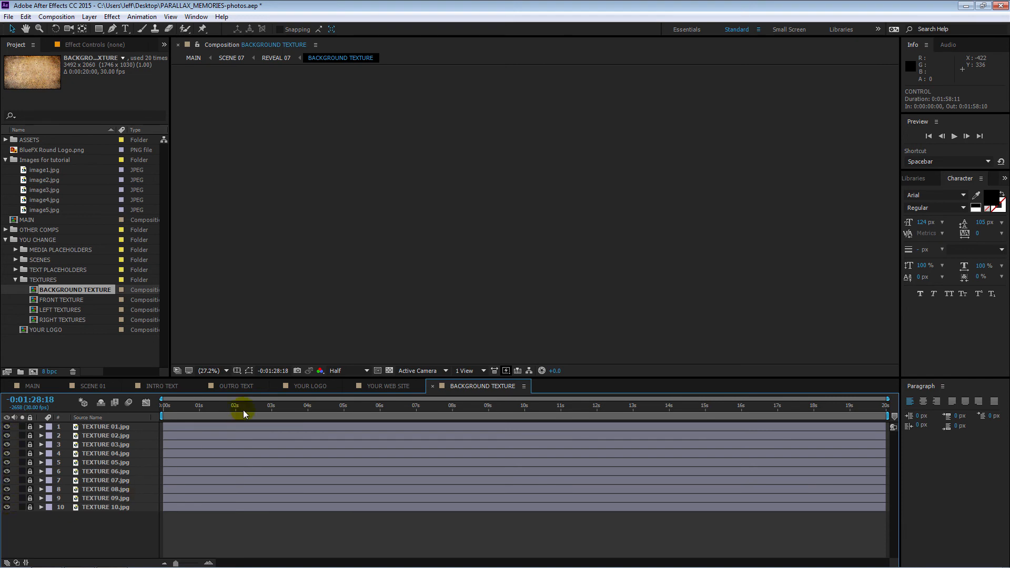
left_click(273, 408)
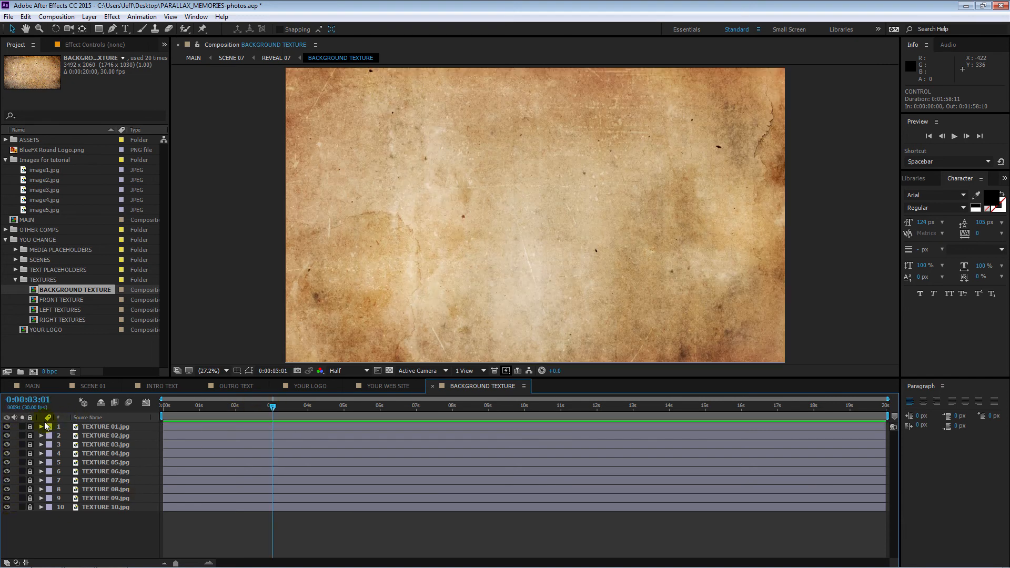
left_click(7, 426)
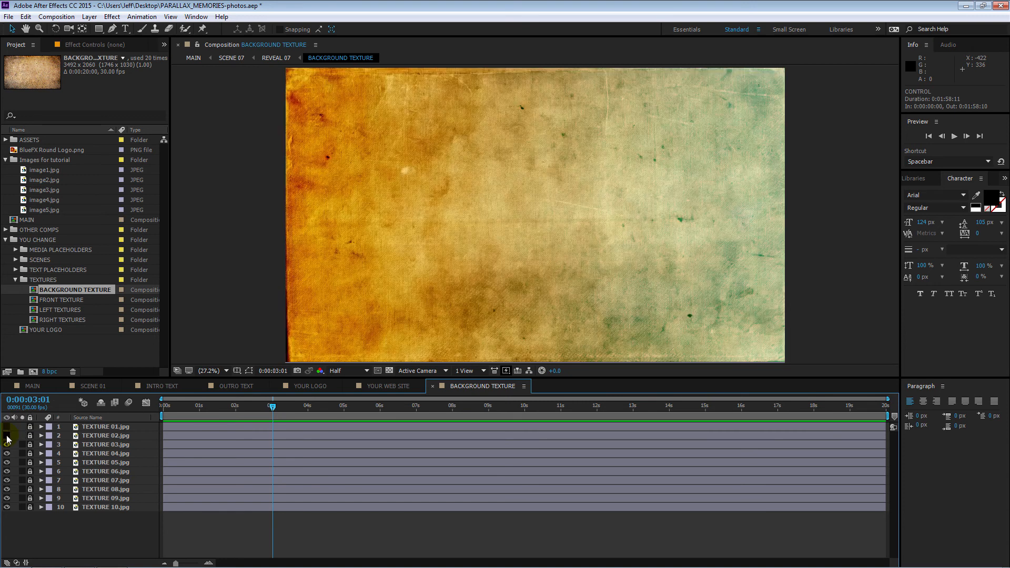
left_click(7, 435)
left_click(7, 444)
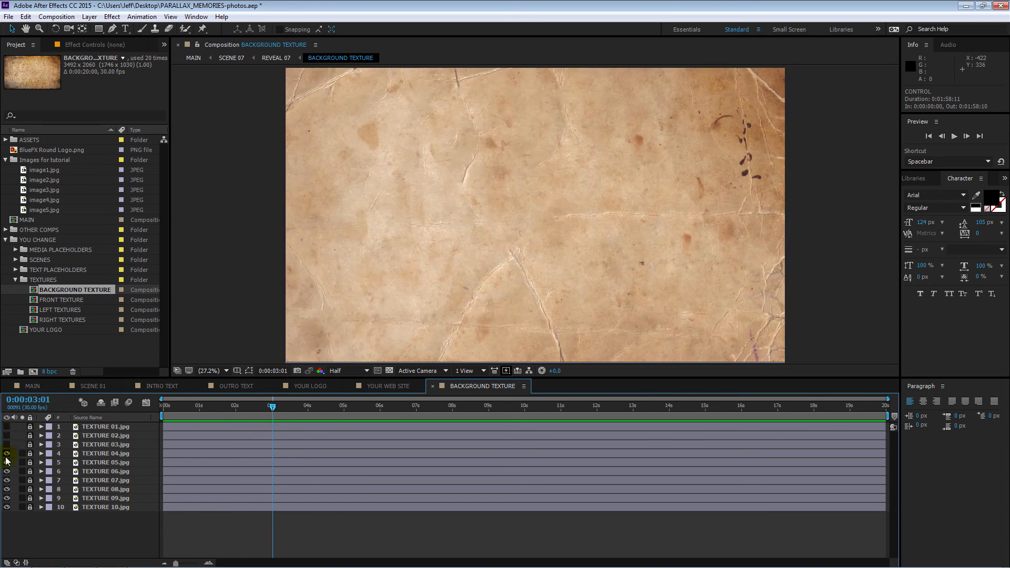
left_click(7, 453)
left_click(7, 463)
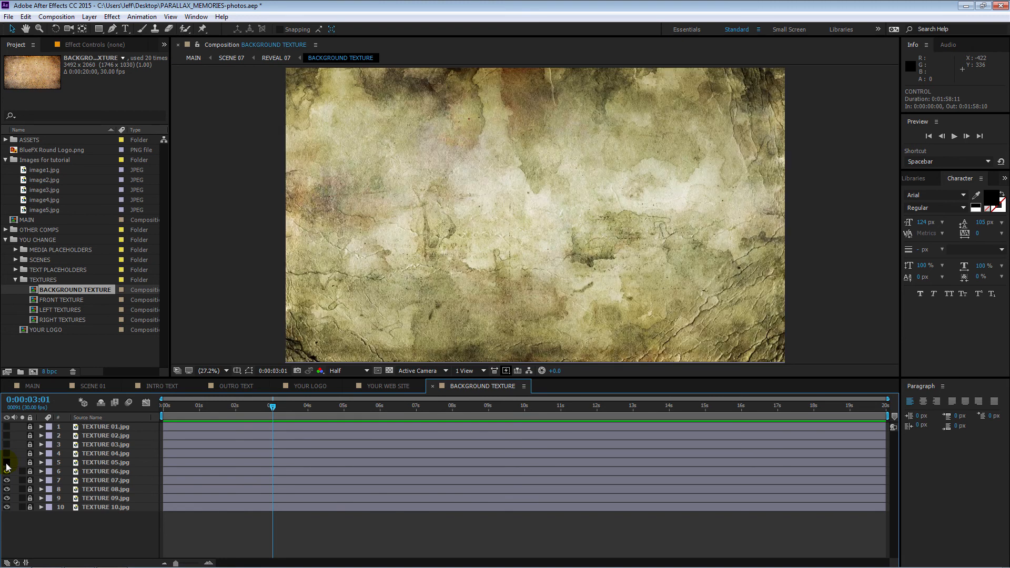
left_click(6, 471)
left_click(7, 481)
left_click(6, 489)
left_click(7, 498)
left_click(7, 507)
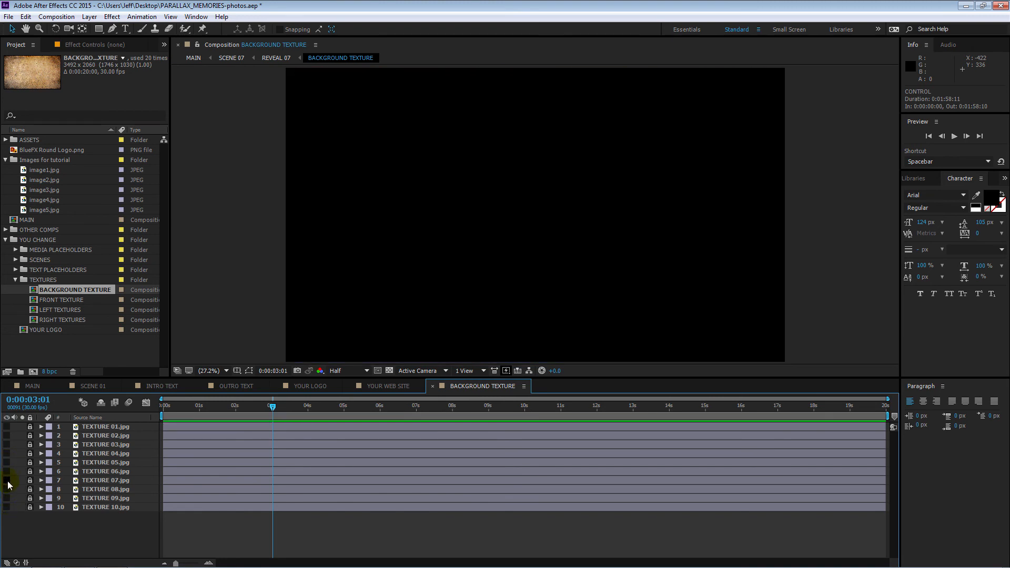
Step: Try TEXTURE 04.jpg as the background, and leave TEXTURE 03.jpg as the only visible layer
left_click(6, 453)
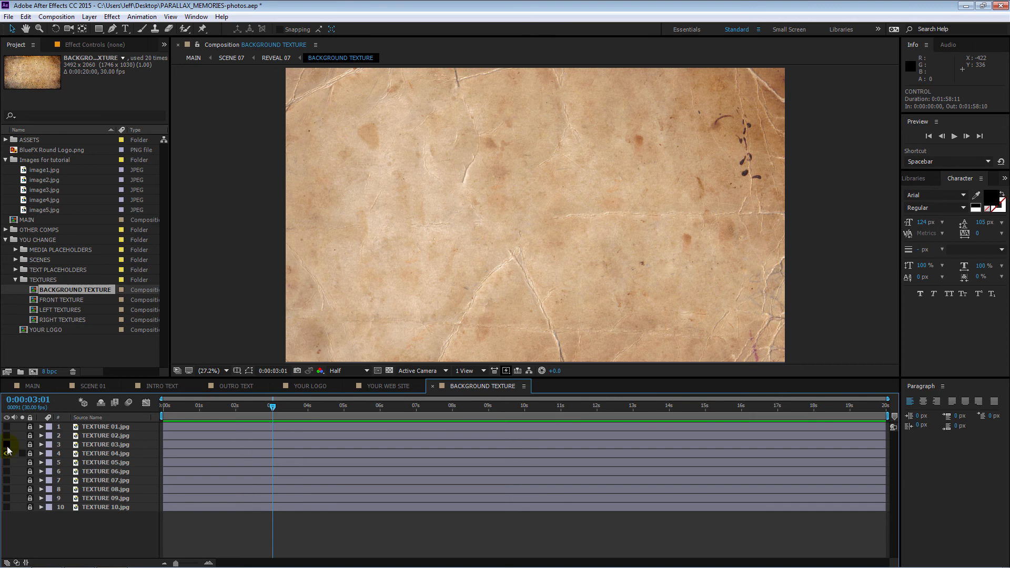
left_click(6, 444)
left_click(6, 454)
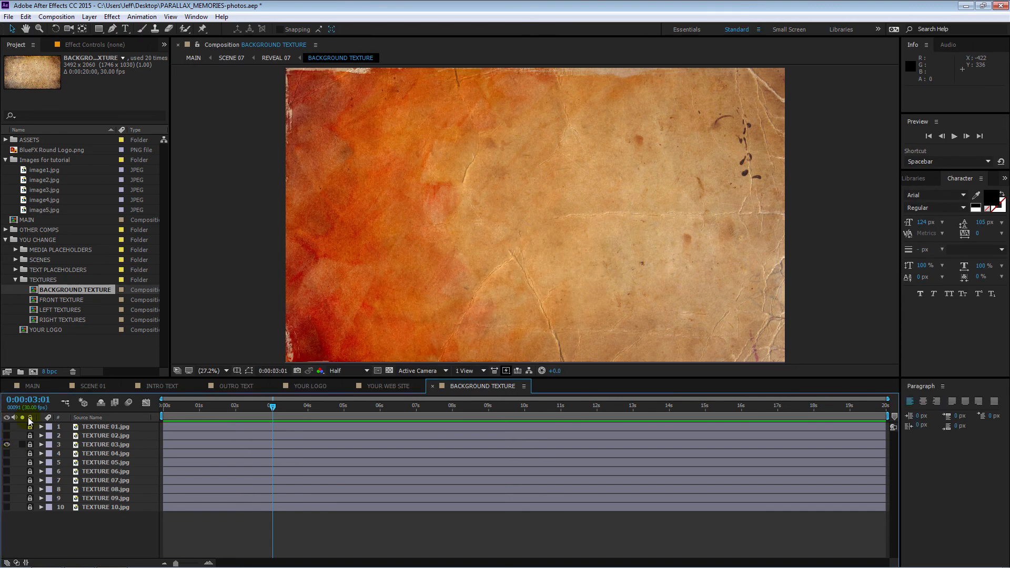
Step: Open the FRONT TEXTURE composition and view it at 0:00:02:00
double_click(35, 302)
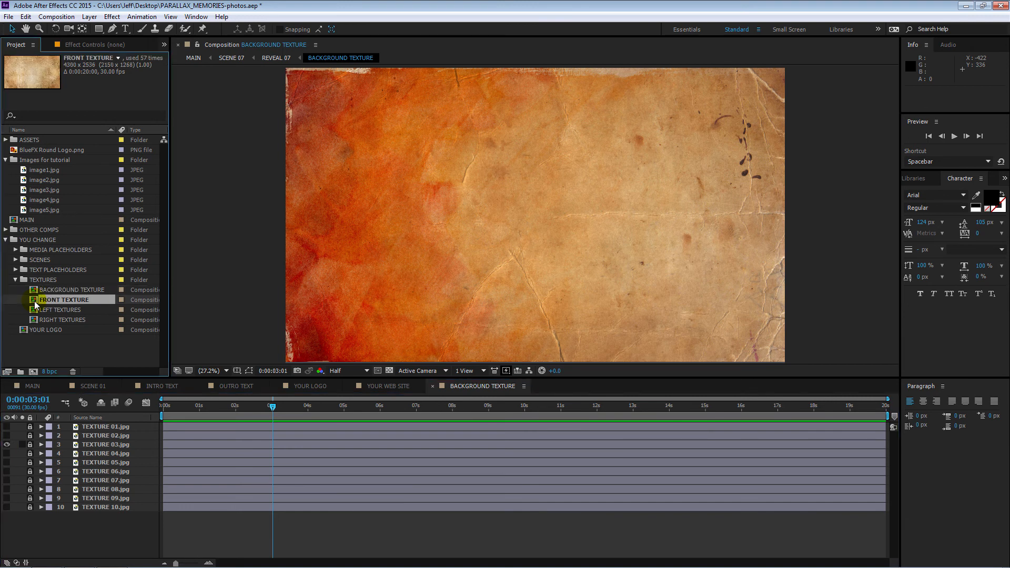
left_click(236, 406)
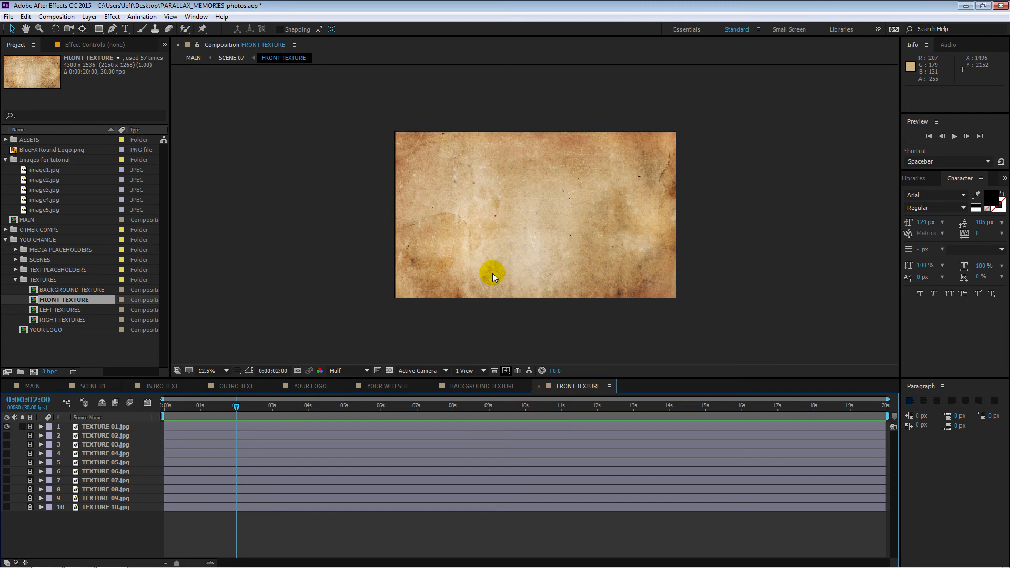
Step: Open the LEFT TEXTURES composition and make all eight layers visible at 0:00:01:02
double_click(33, 311)
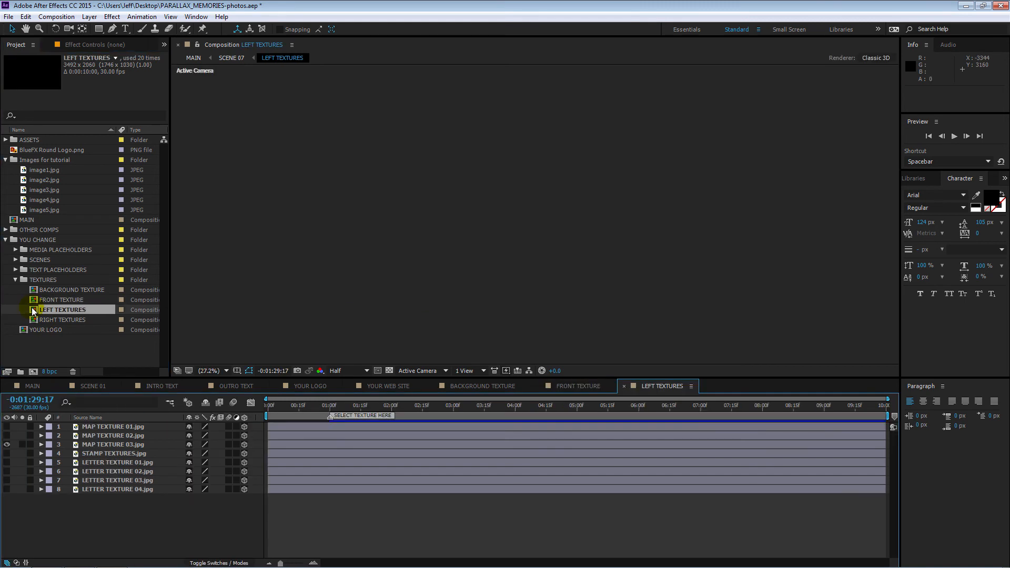
left_click_drag(7, 426, 14, 491)
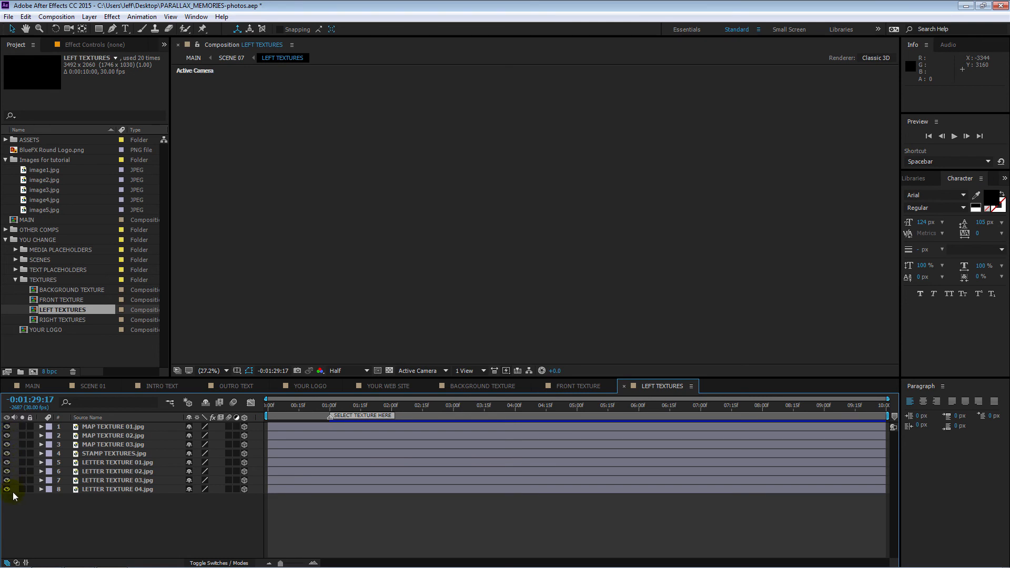
left_click(333, 408)
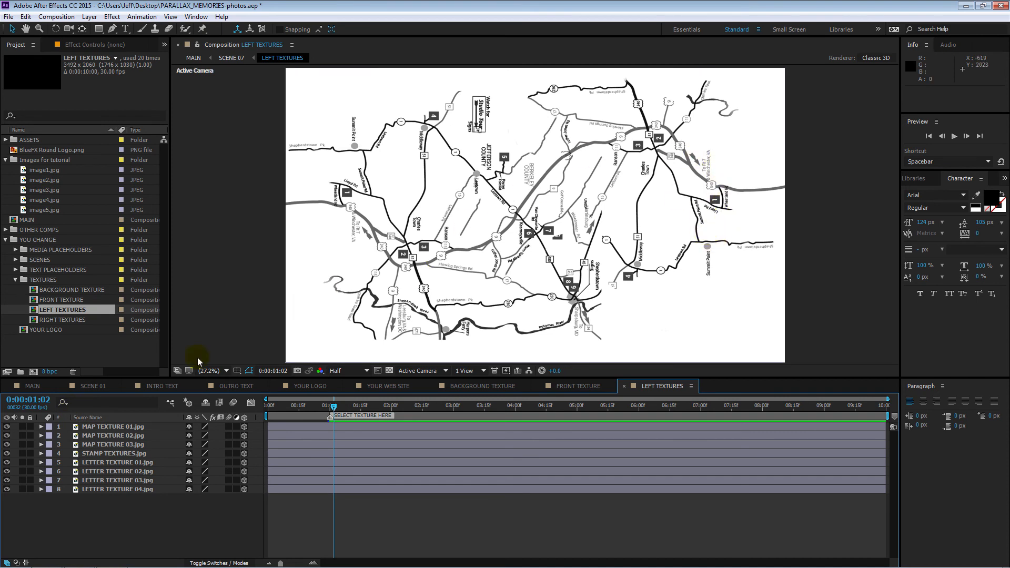
Step: Hide the map, stamp and letter textures in LEFT TEXTURES, leaving only MAP TEXTURE 02.jpg visible
left_click(10, 428)
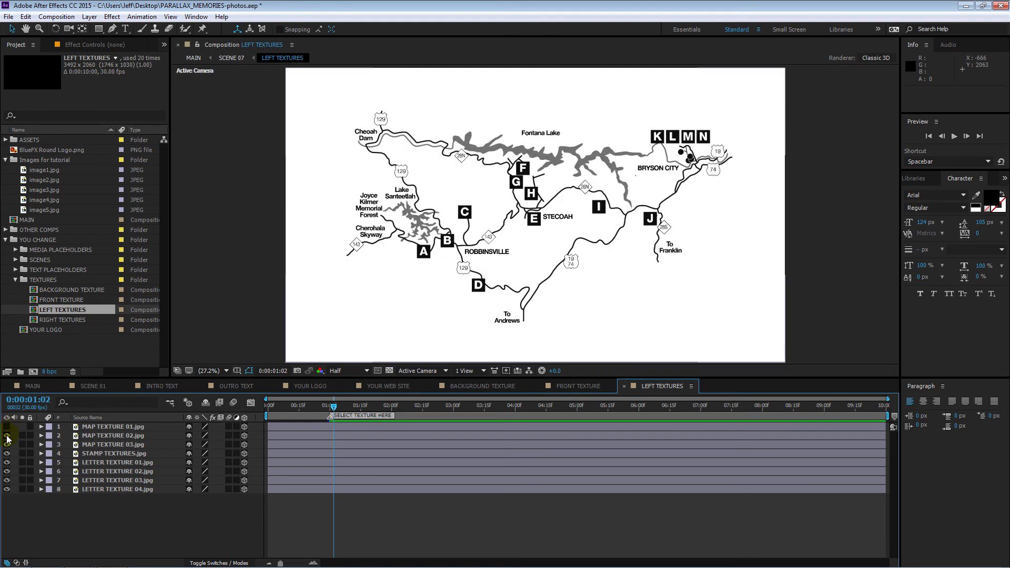
left_click(9, 436)
left_click(8, 445)
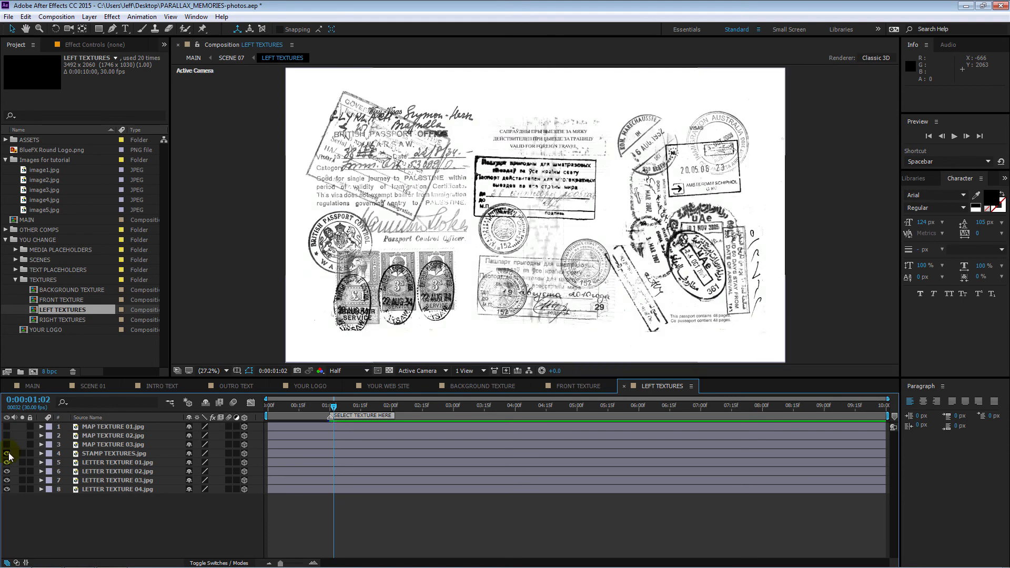
left_click(7, 454)
left_click(7, 436)
left_click_drag(8, 463, 9, 491)
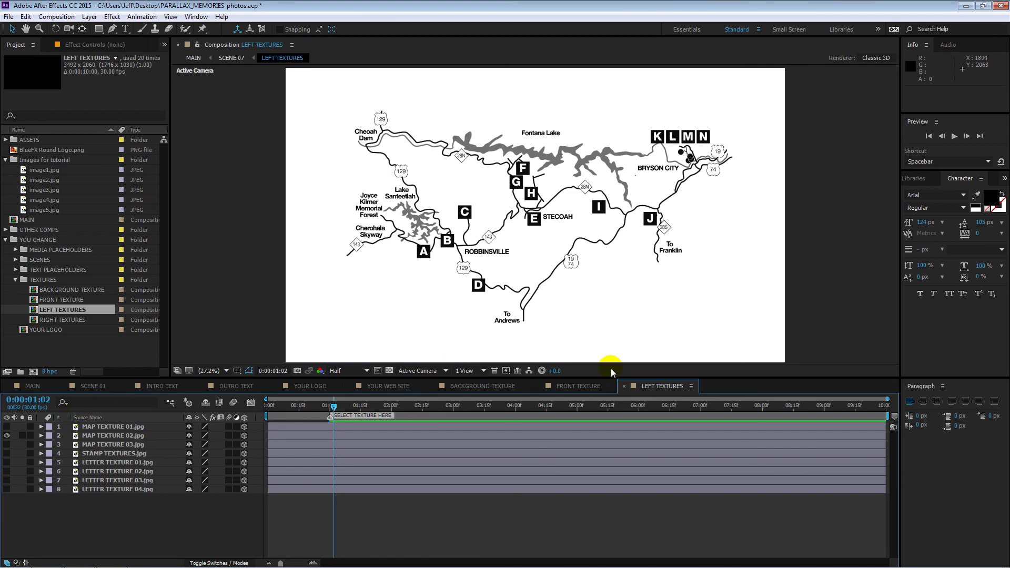
Step: Open the RIGHT TEXTURES composition, and return to MAIN to view the girl scene at 0:00:05:04
double_click(38, 320)
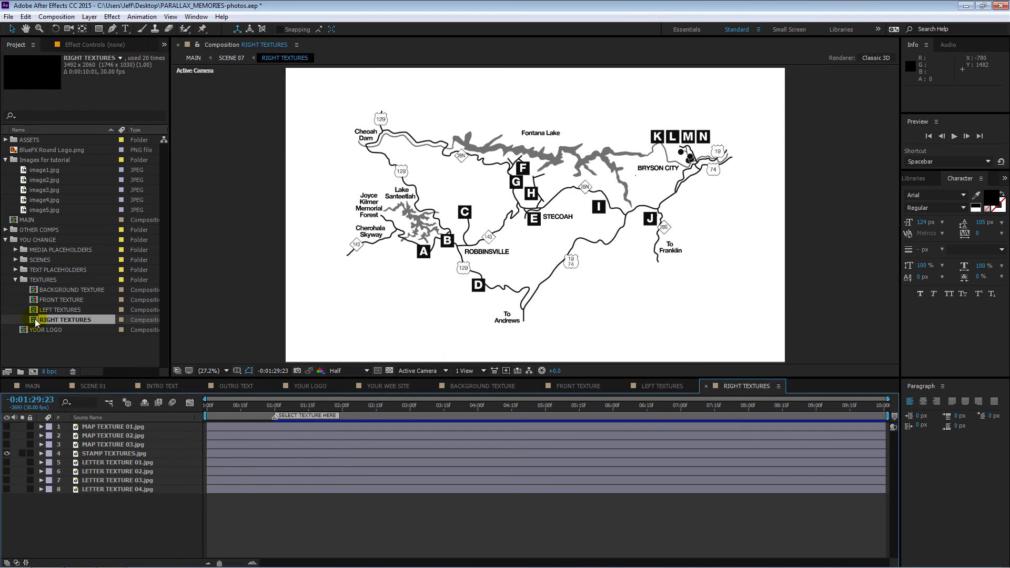
left_click(30, 386)
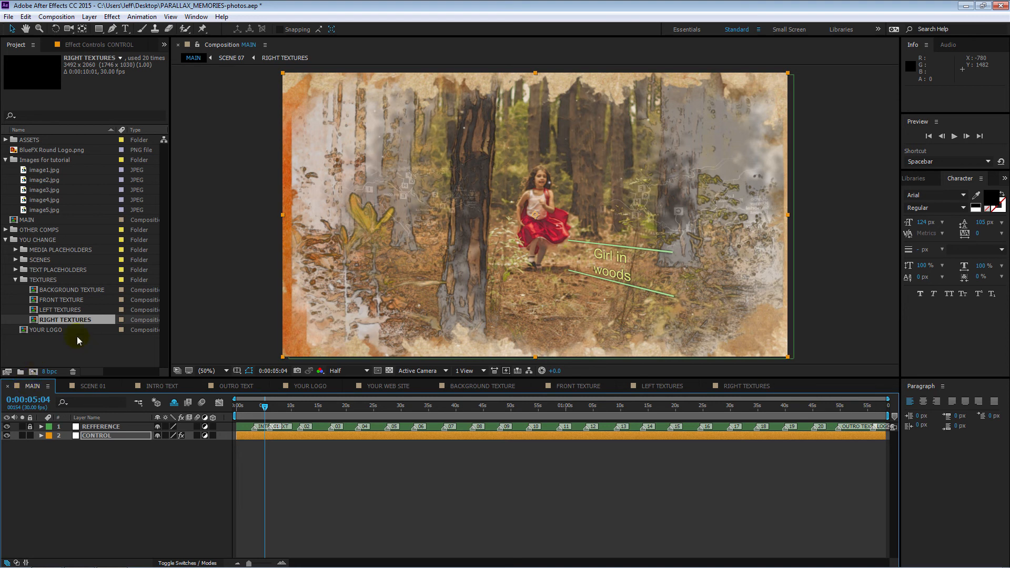
Step: Import Visions of Winning.wav from the Extra assets folder and add it as the bottom layer of MAIN
double_click(31, 355)
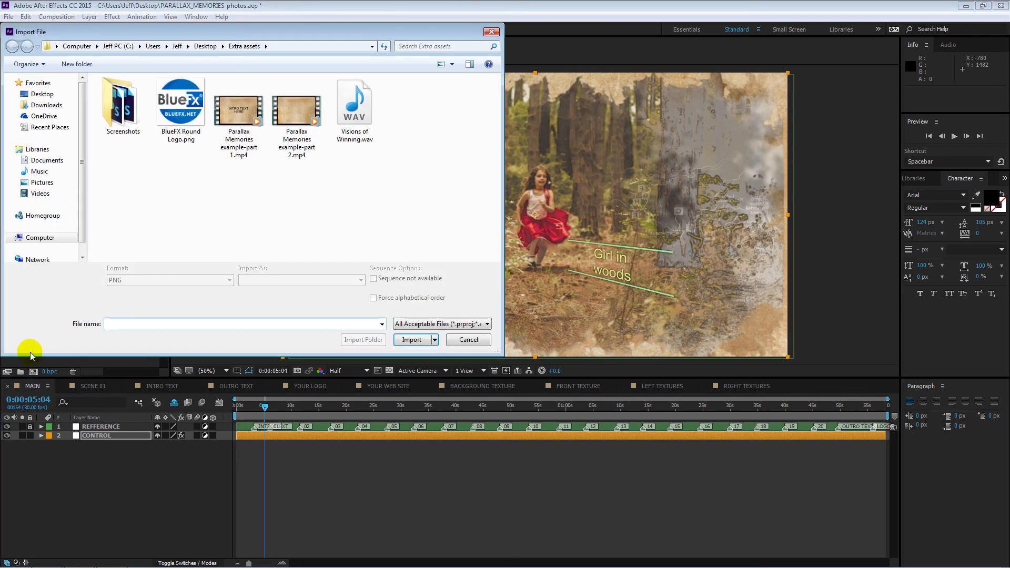
double_click(362, 117)
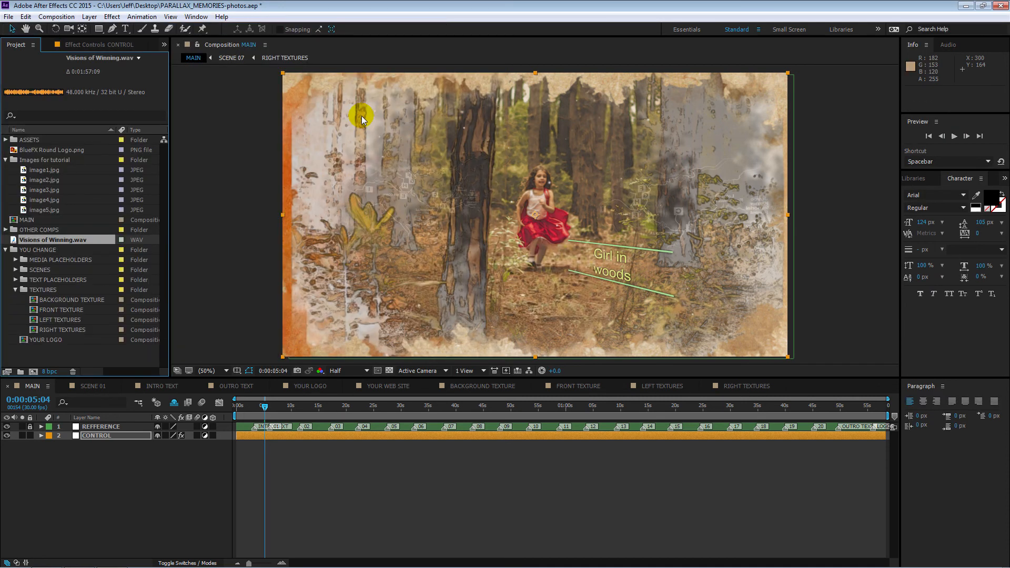
left_click_drag(15, 241, 14, 461)
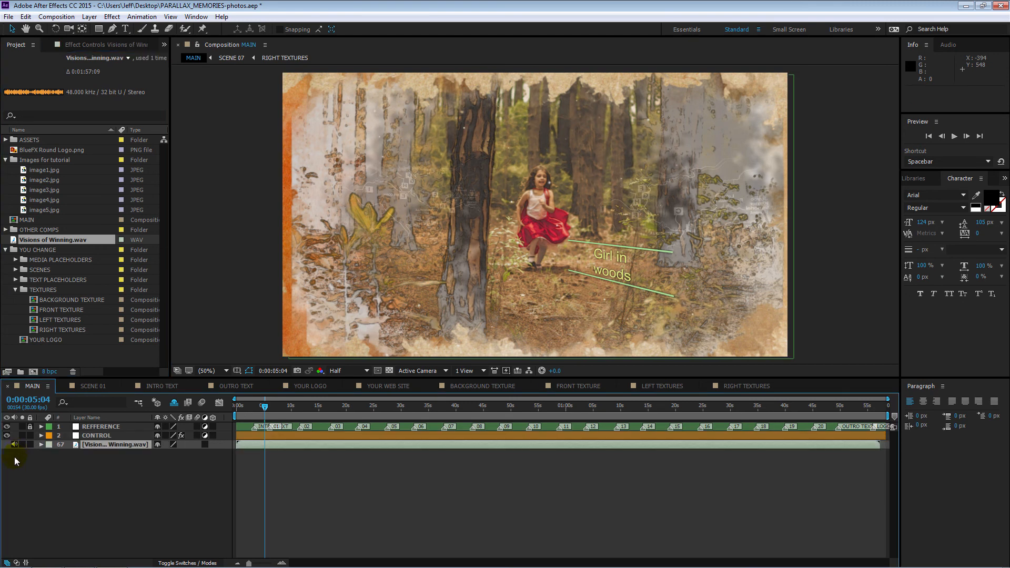
Step: Preview the logo ending of MAIN with its music from 0:01:53:23
left_click(862, 406)
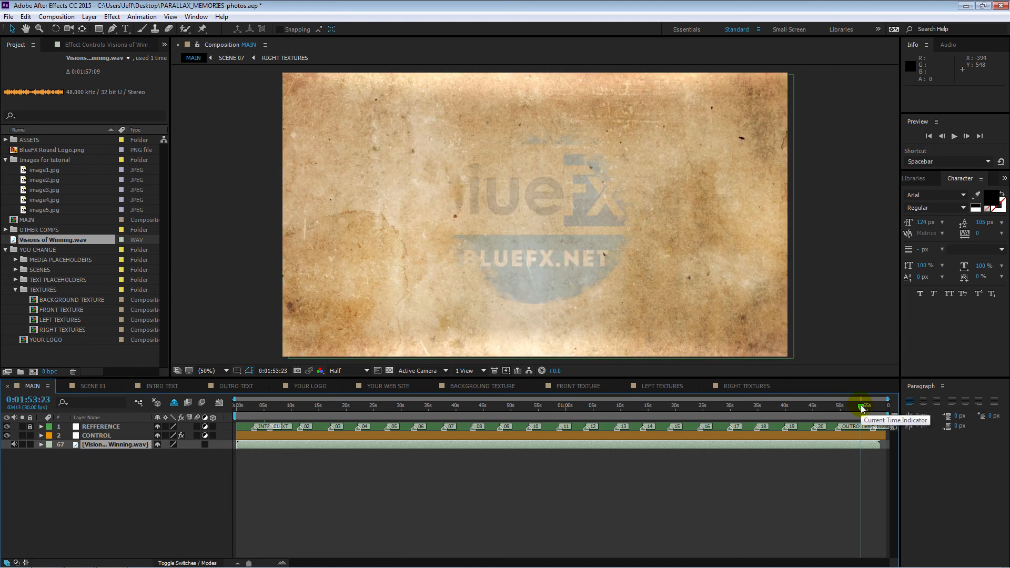
key("space")
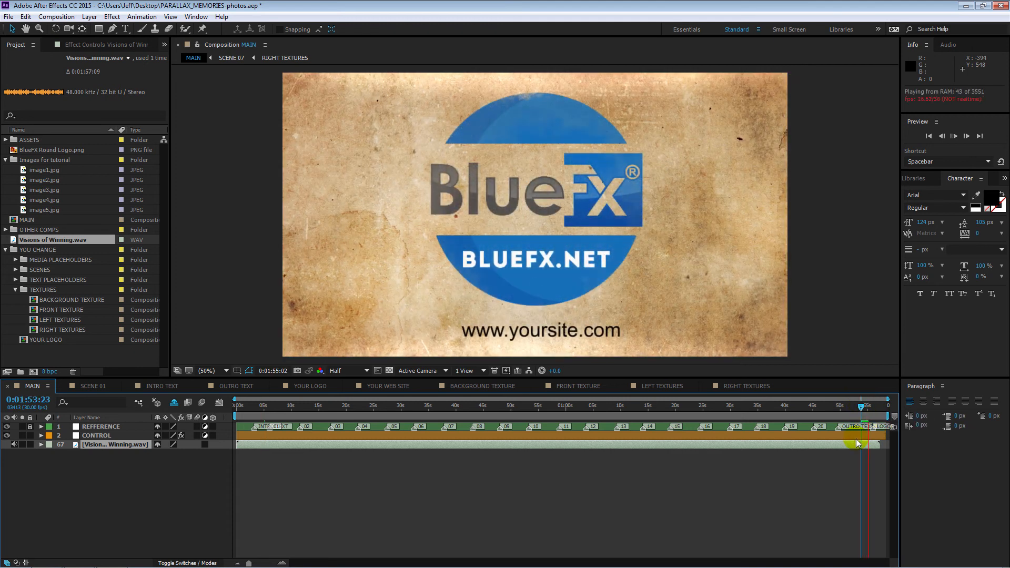
key("space")
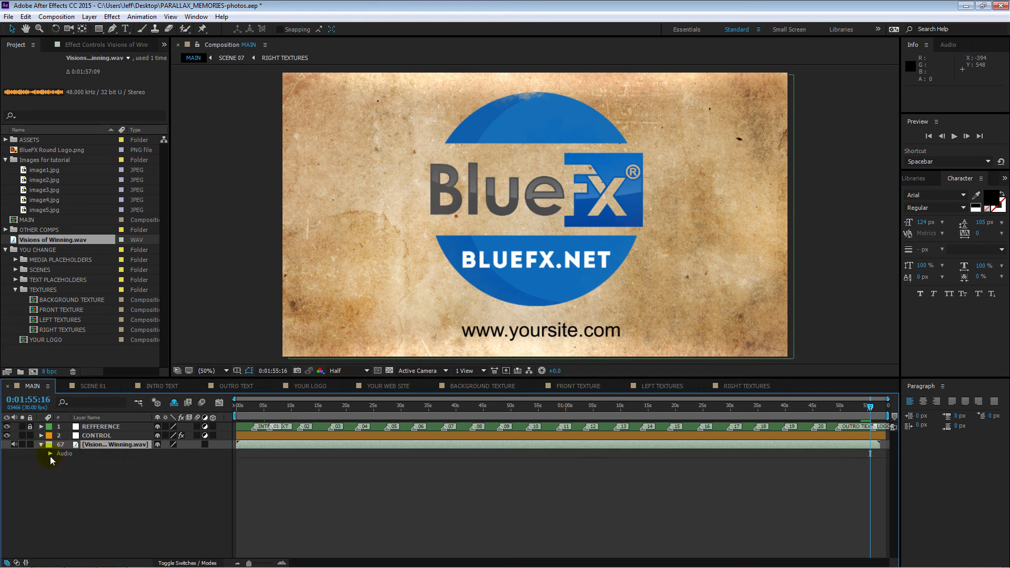
Step: Fade out the Visions of Winning.wav layer with Audio Levels keyframes of 0.00 dB at 0:01:53:20 and -48.00 dB at 0:01:57:04
left_click(51, 453)
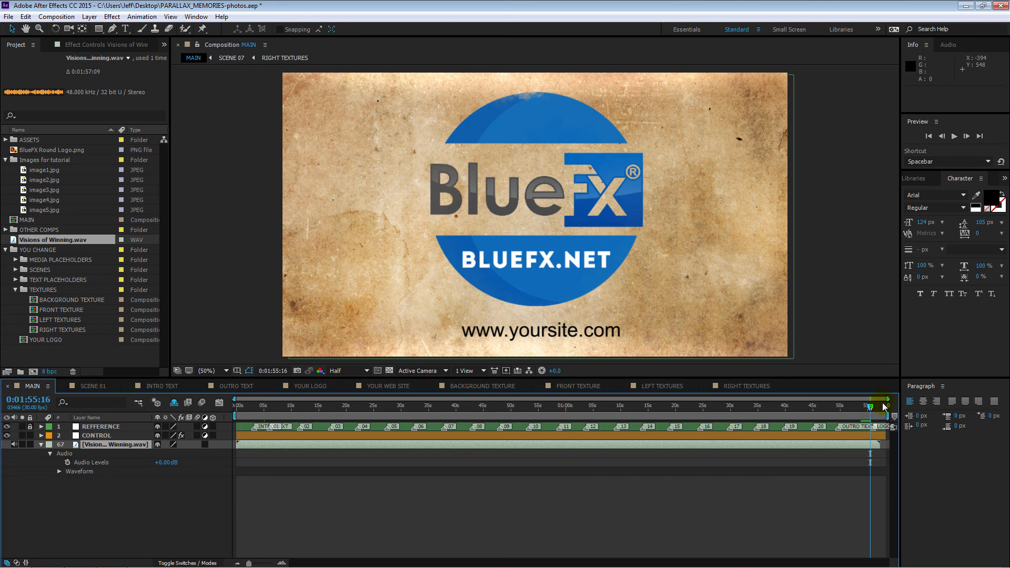
left_click_drag(871, 412, 861, 410)
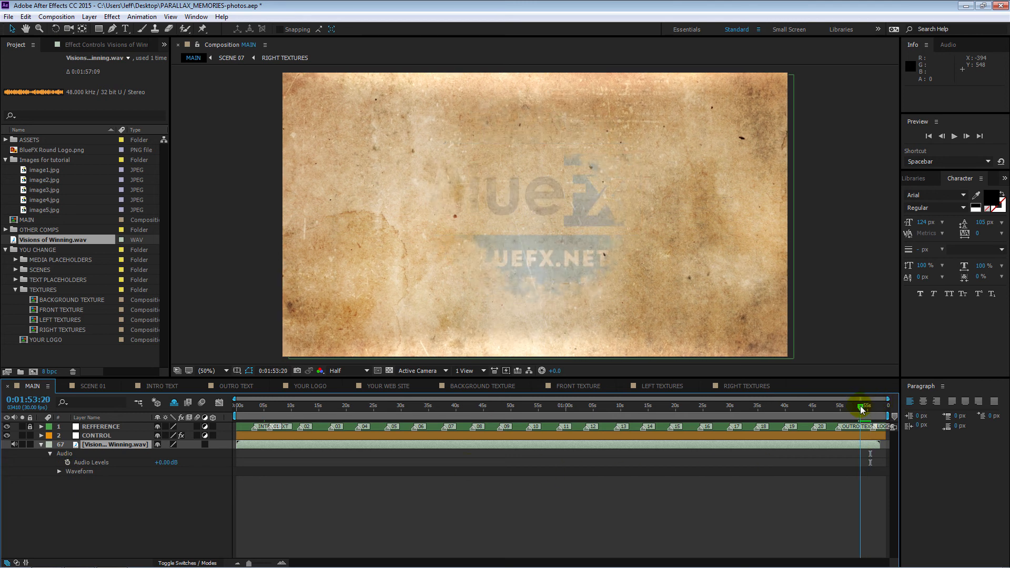
left_click(295, 470)
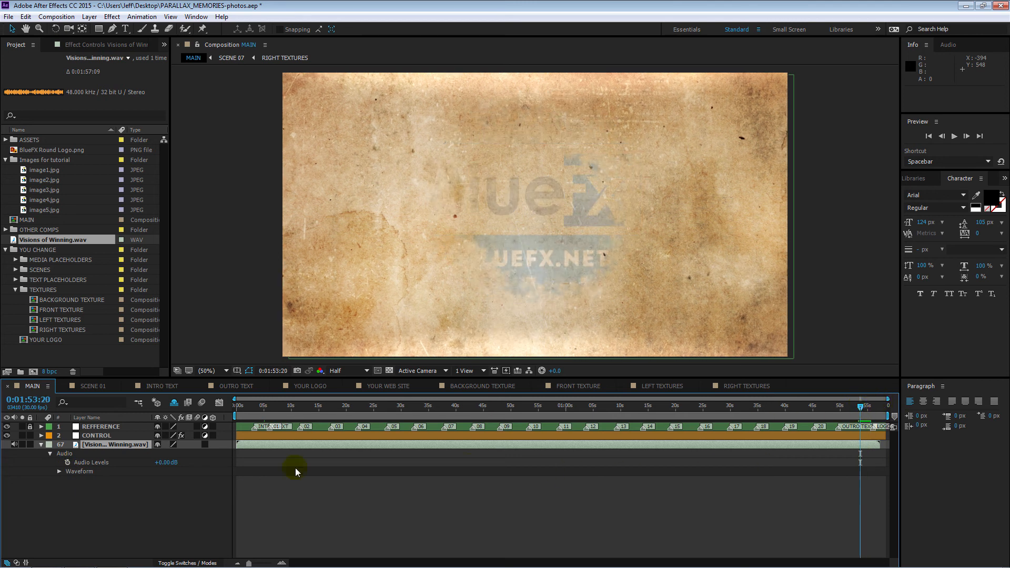
left_click(67, 463)
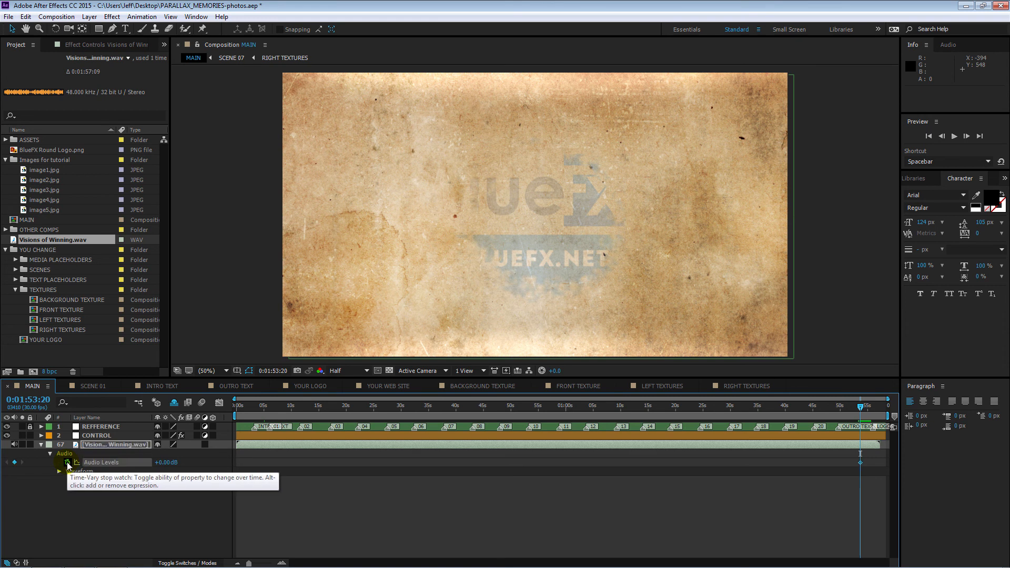
left_click_drag(861, 407, 879, 414)
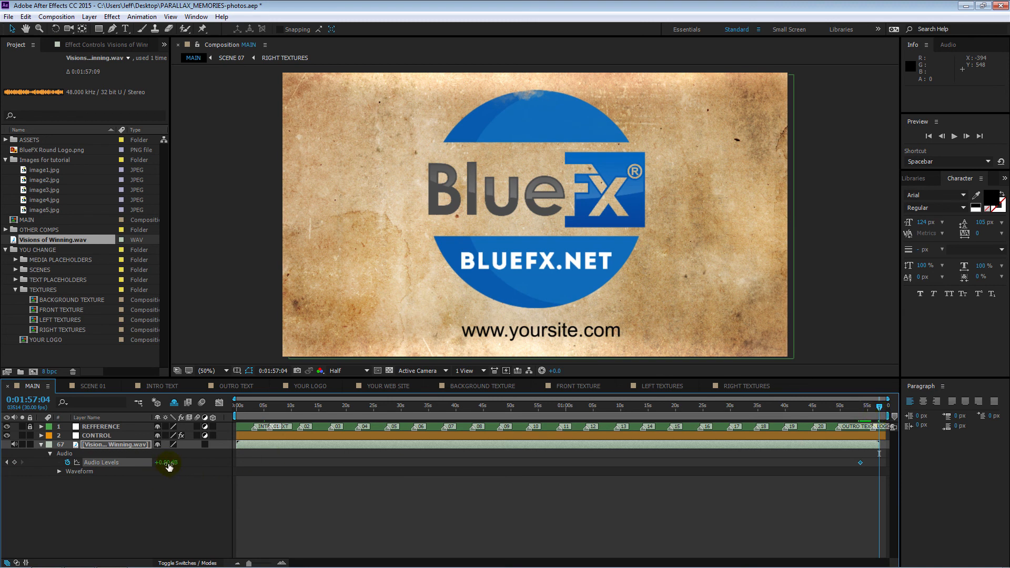
left_click_drag(169, 463, 133, 464)
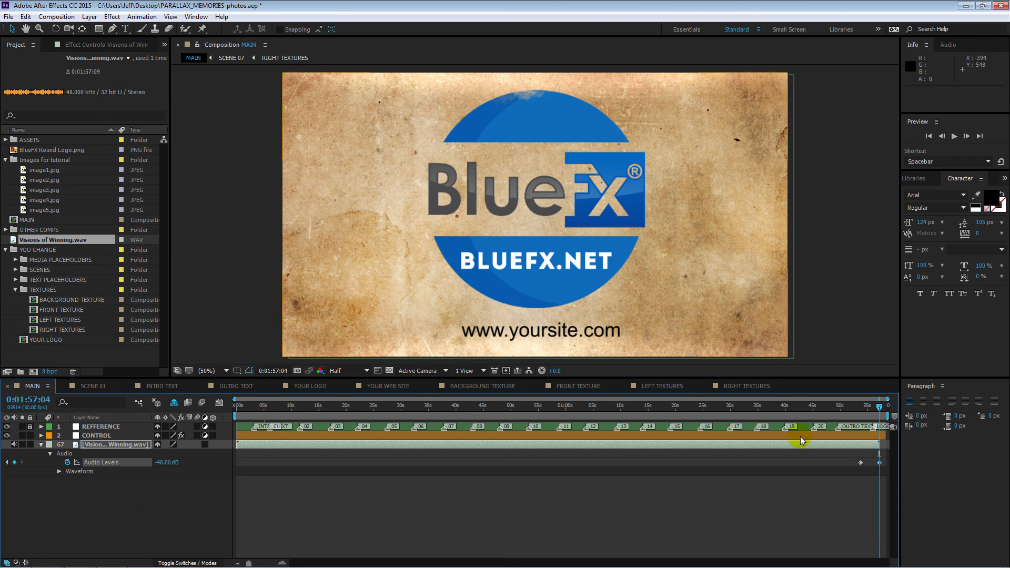
left_click_drag(878, 407, 855, 422)
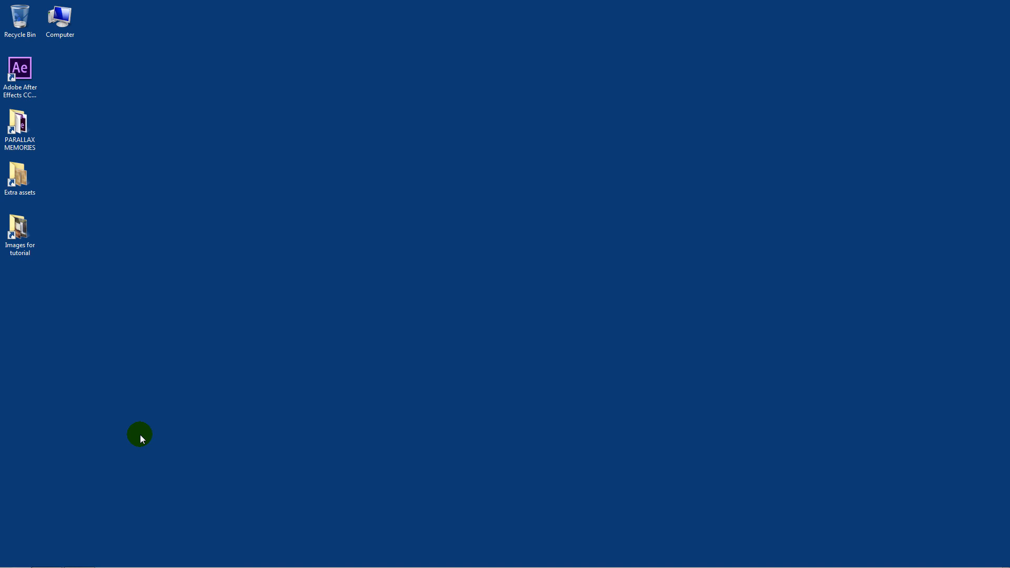
Step: Open readme.txt from the PARALLAX MEMORIES folder on the desktop
double_click(31, 136)
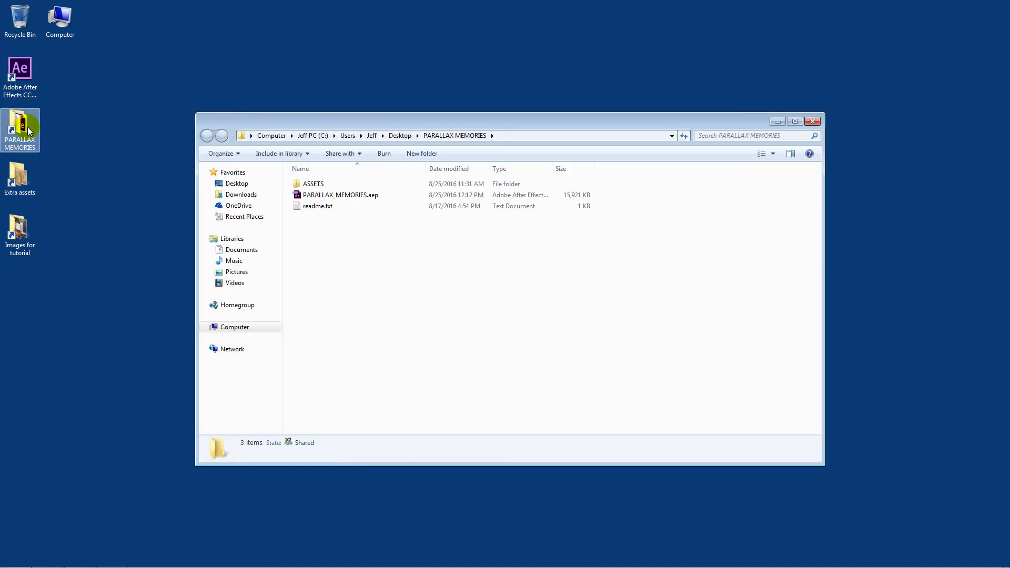
double_click(315, 206)
left_click_drag(401, 178, 192, 171)
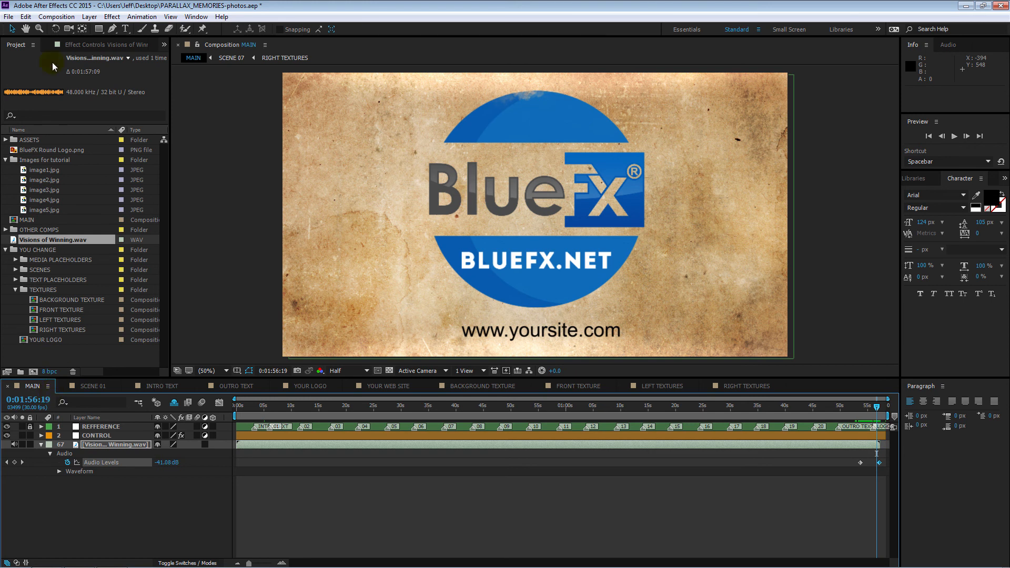
Step: Add MAIN to the Adobe Media Encoder queue with the H.264 format and the Match Source - High bitrate preset
left_click(60, 17)
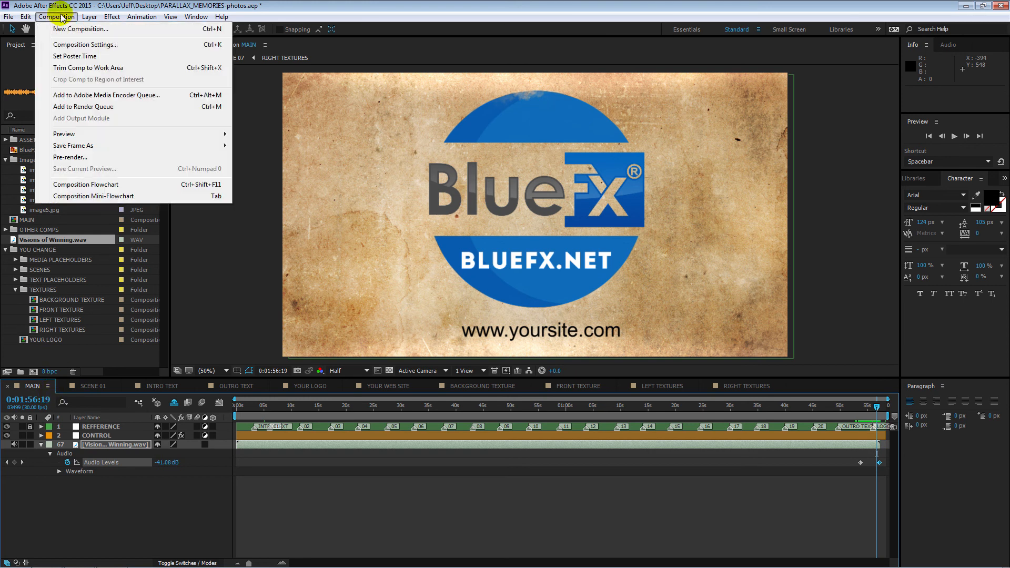
left_click(109, 95)
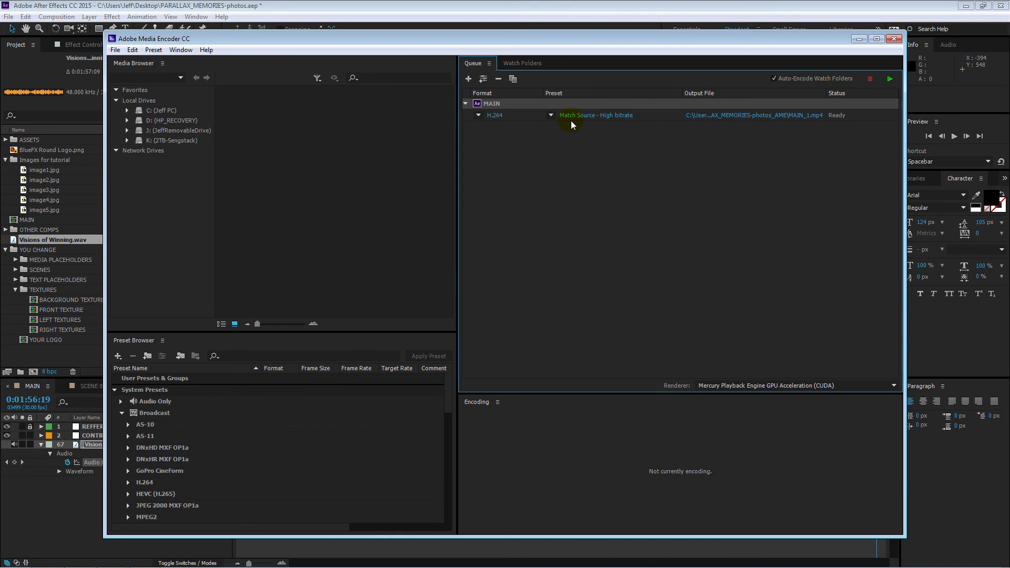
left_click(477, 116)
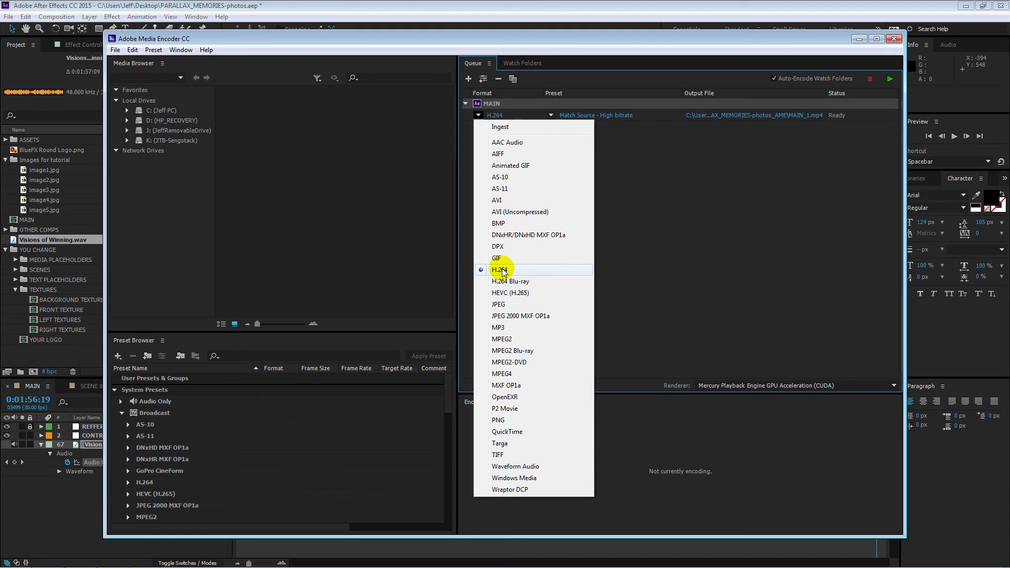
left_click(535, 272)
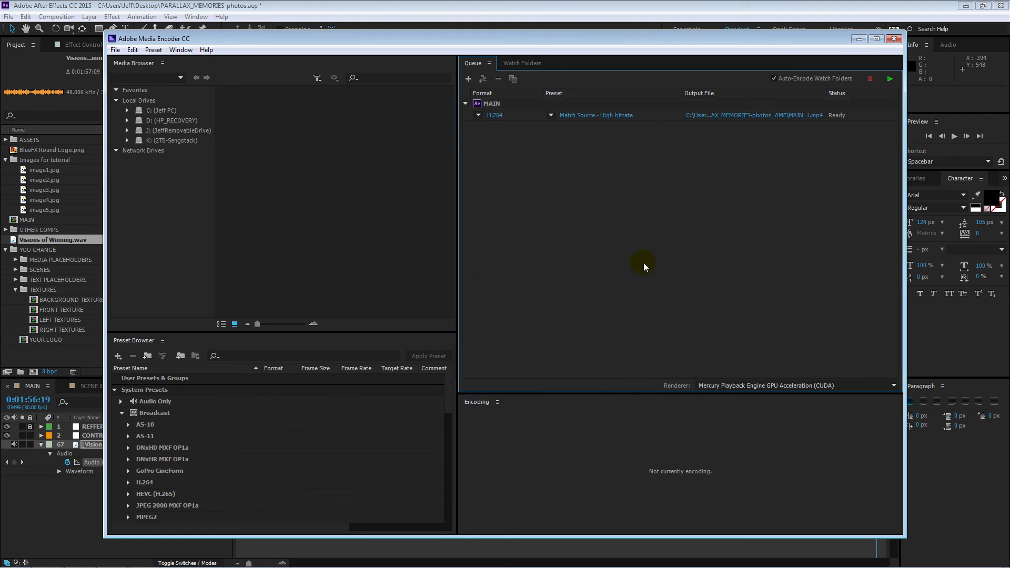
left_click(551, 117)
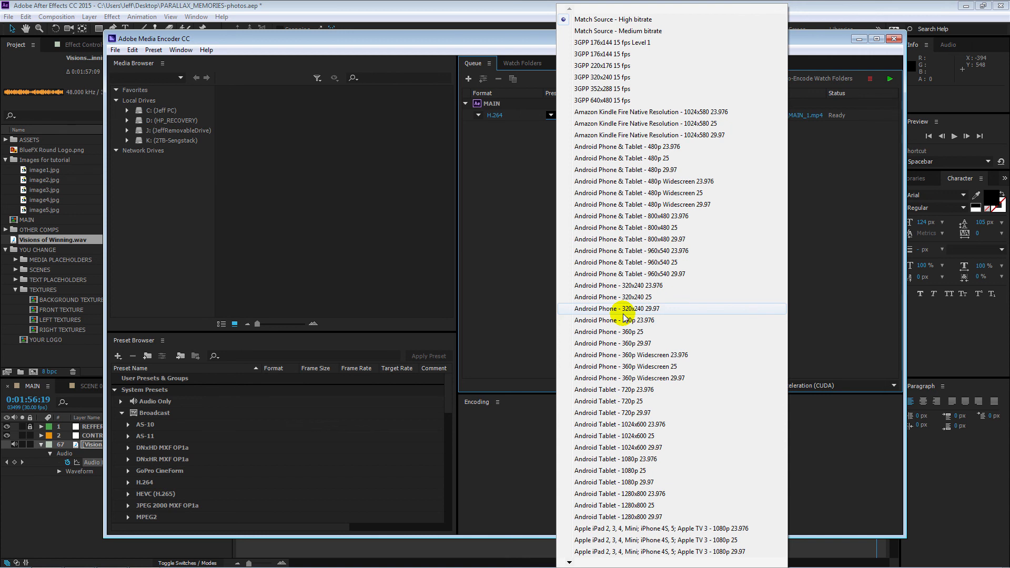
left_click(619, 21)
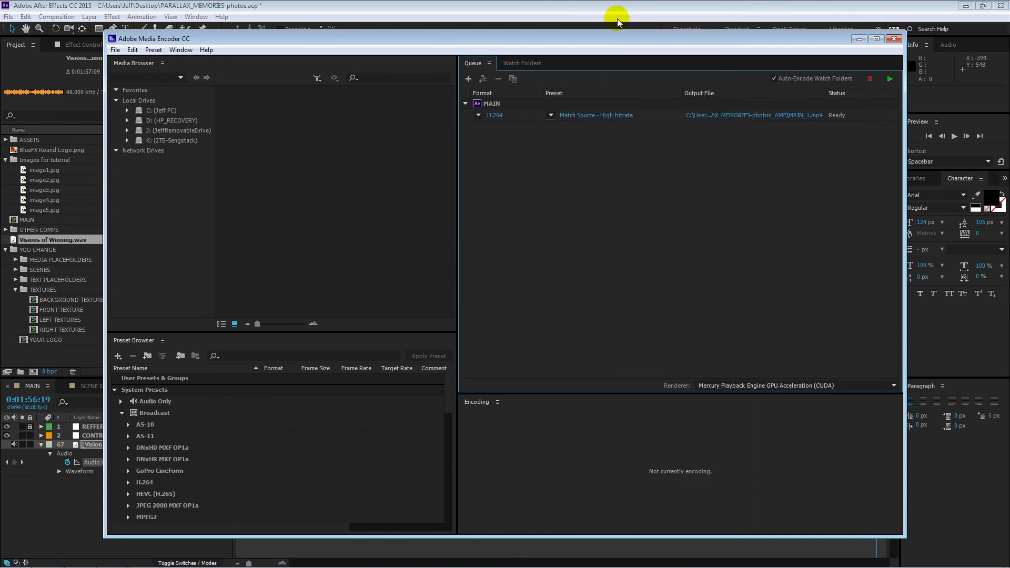
Step: Set MAIN's output file to photos.mp4 on the desktop and close Adobe Media Encoder
left_click(738, 115)
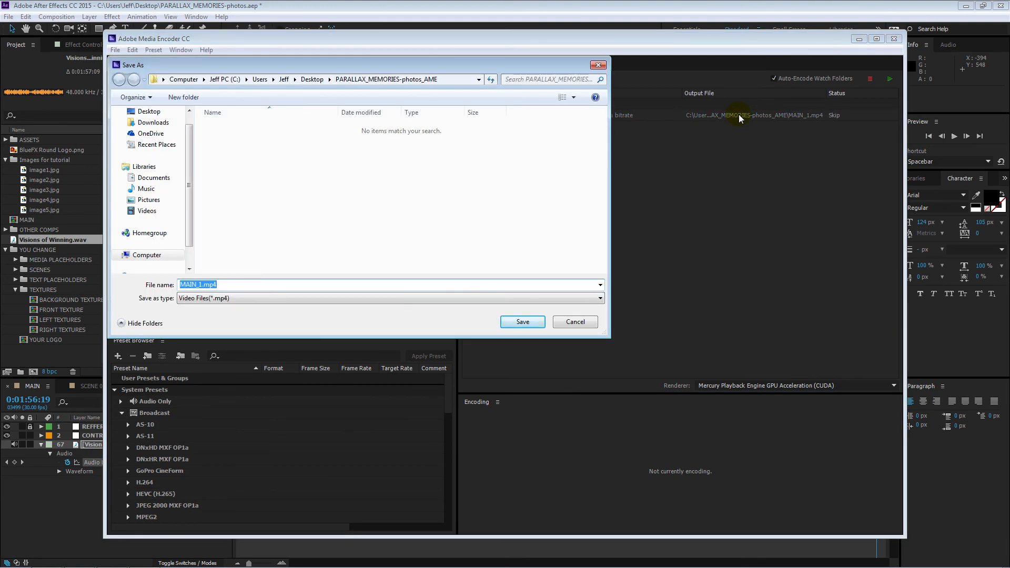
left_click(147, 111)
type("photos")
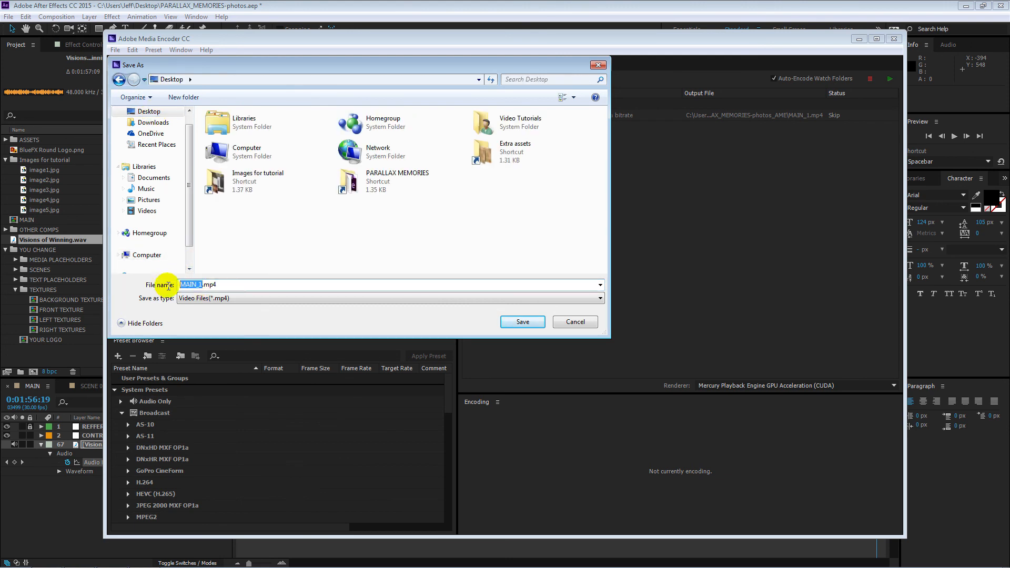
left_click(522, 322)
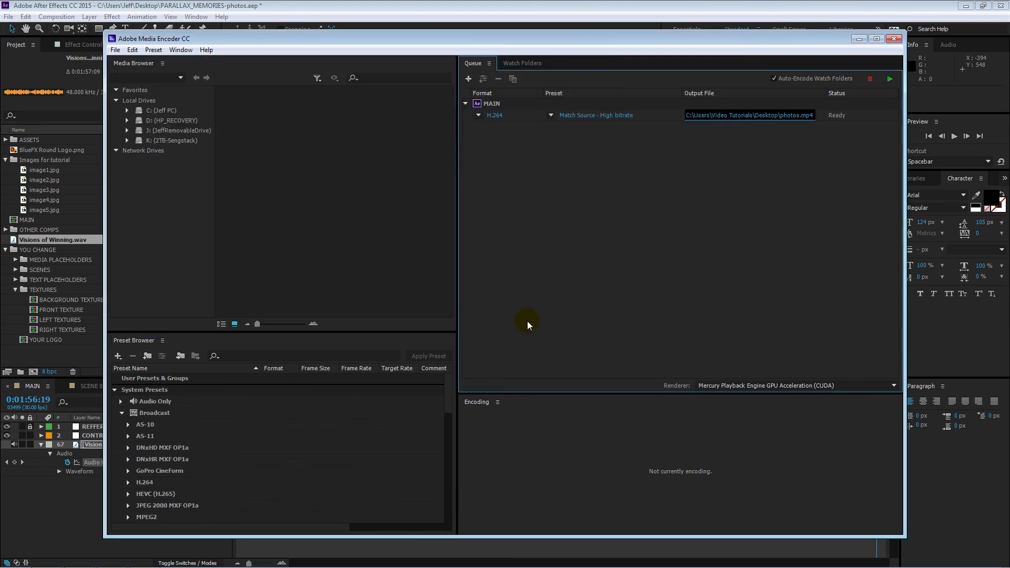
left_click(890, 82)
left_click(894, 39)
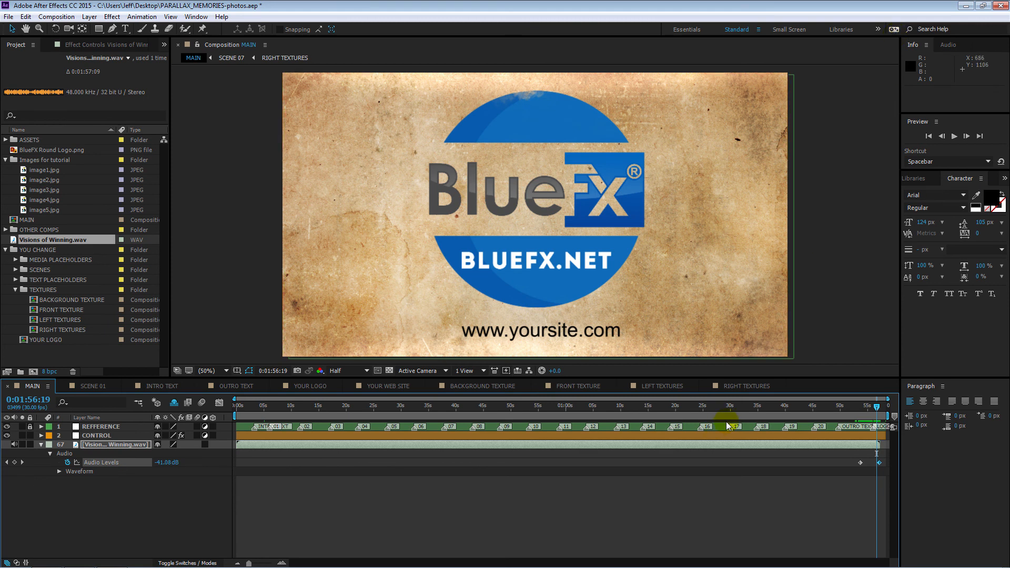
Step: Examine the outro text in MAIN around 0:01:49:22 and in the OUTRO TEXT composition
left_click_drag(876, 407, 840, 411)
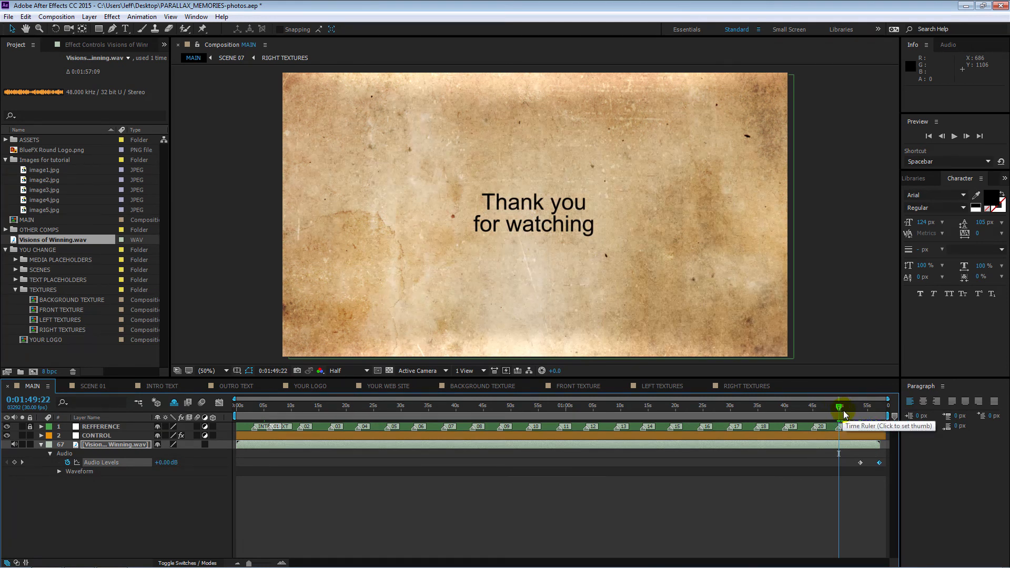
left_click(242, 386)
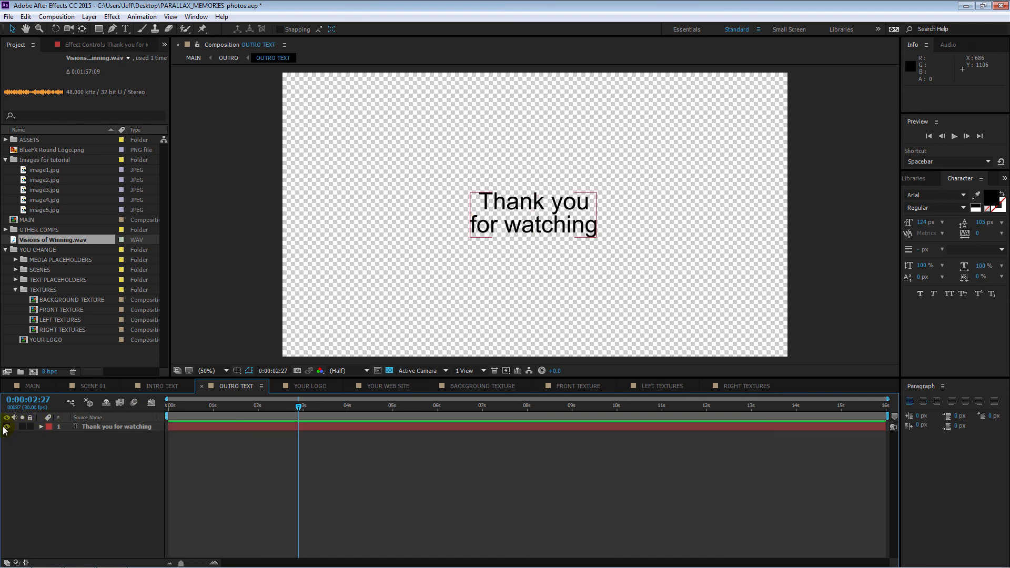
left_click(27, 386)
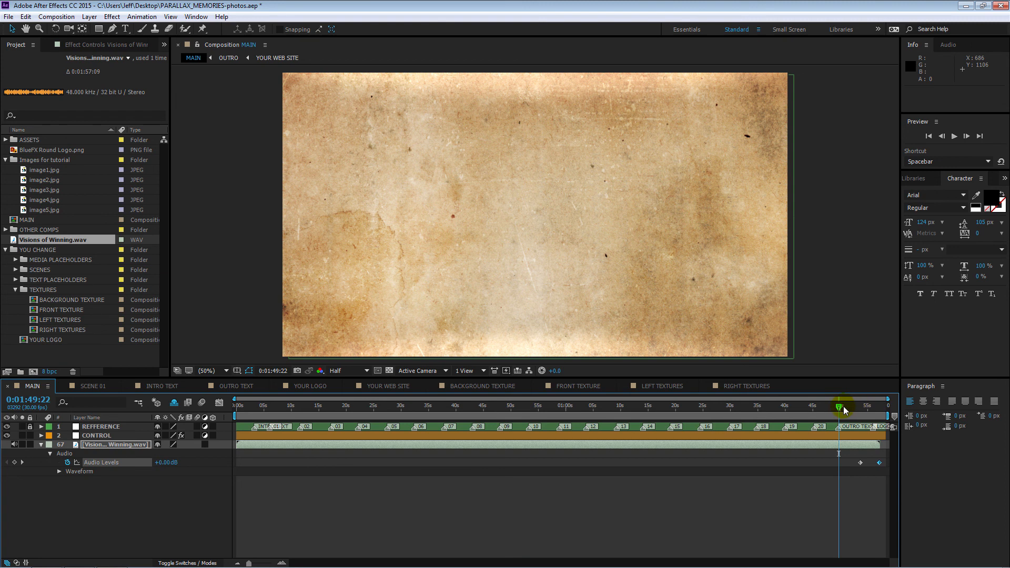
mouse_move(843, 410)
left_mouse_down()
mouse_move(815, 408)
mouse_move(839, 411)
left_mouse_up()
Step: Delete the Visions of Winning.wav layer from MAIN and set the work area to start at 0:01:37:17
left_click(134, 444)
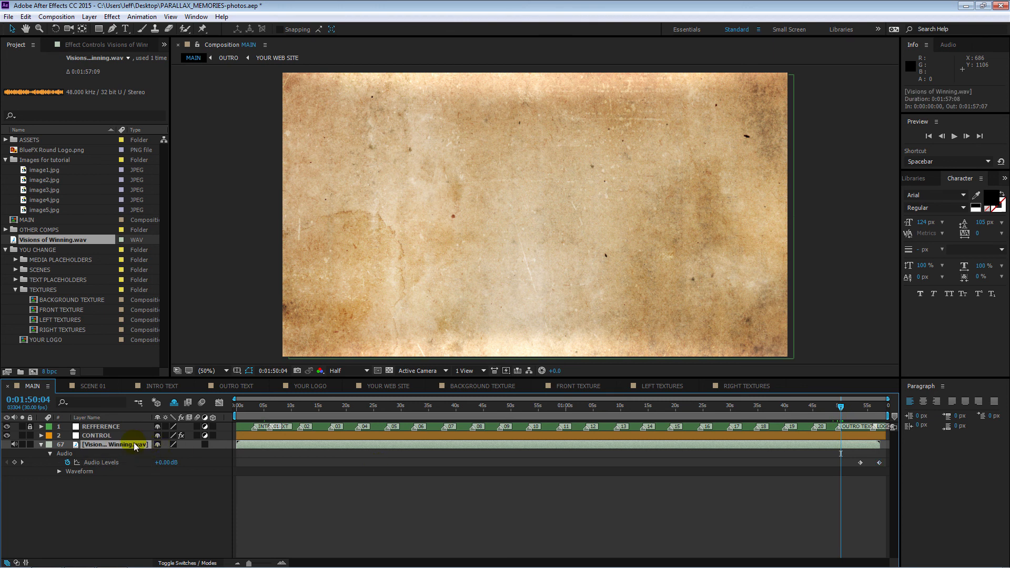
key("Delete")
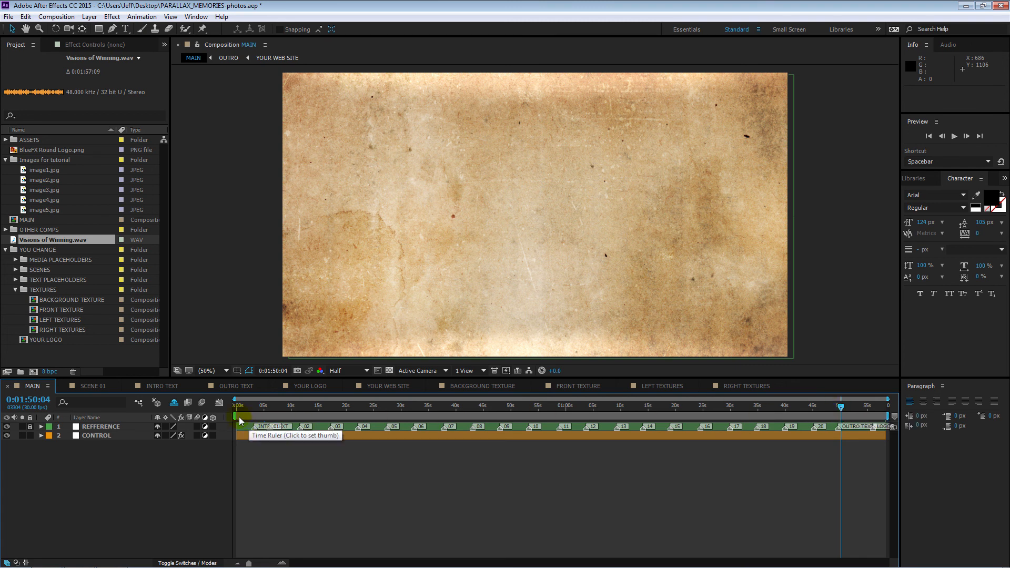
left_click_drag(233, 416, 768, 417)
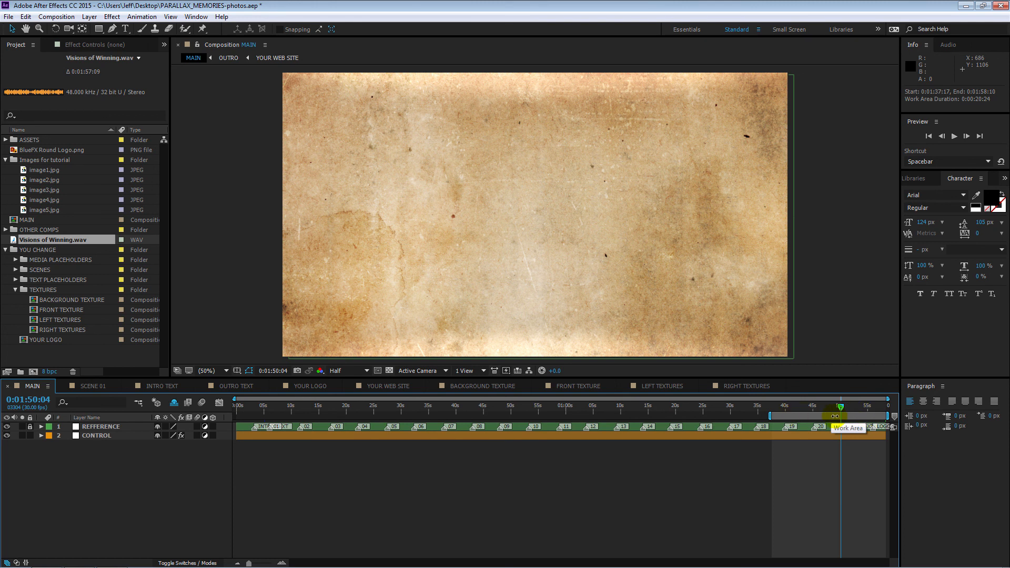
left_click(59, 18)
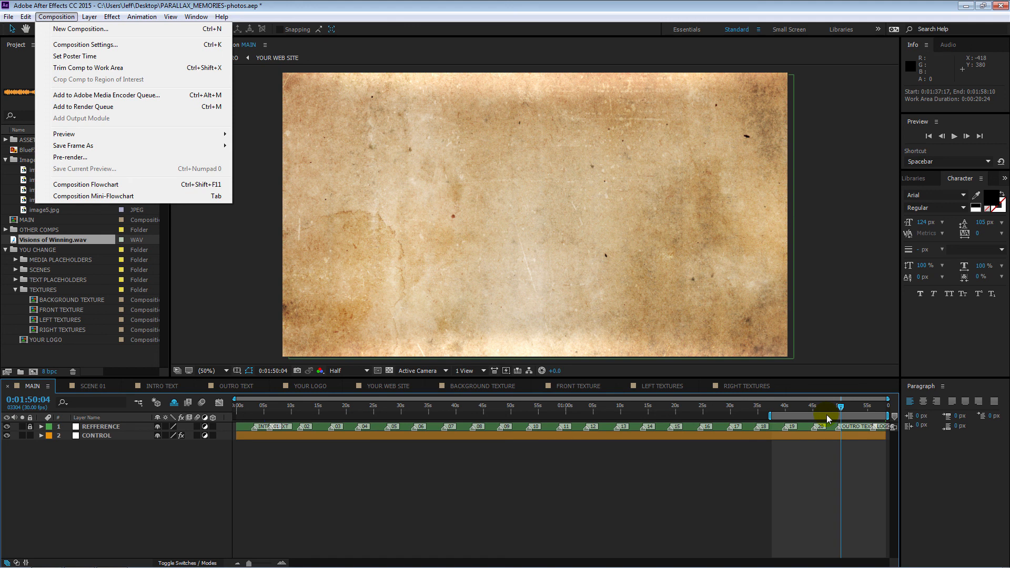
left_click(129, 492)
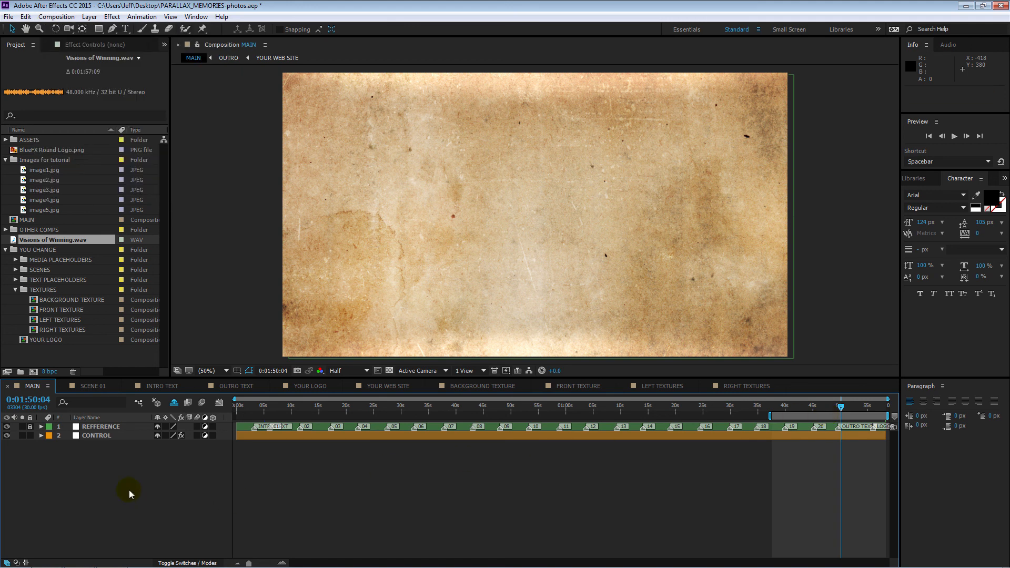
Step: Close the PARALLAX_MEMORIES-photos.aep project without saving the changes
left_click(9, 17)
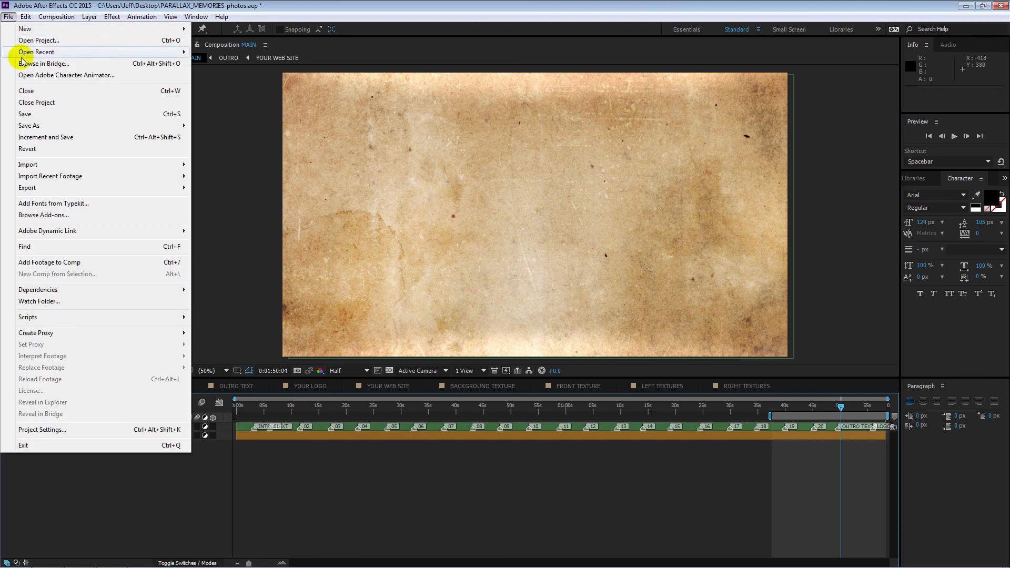
left_click(35, 102)
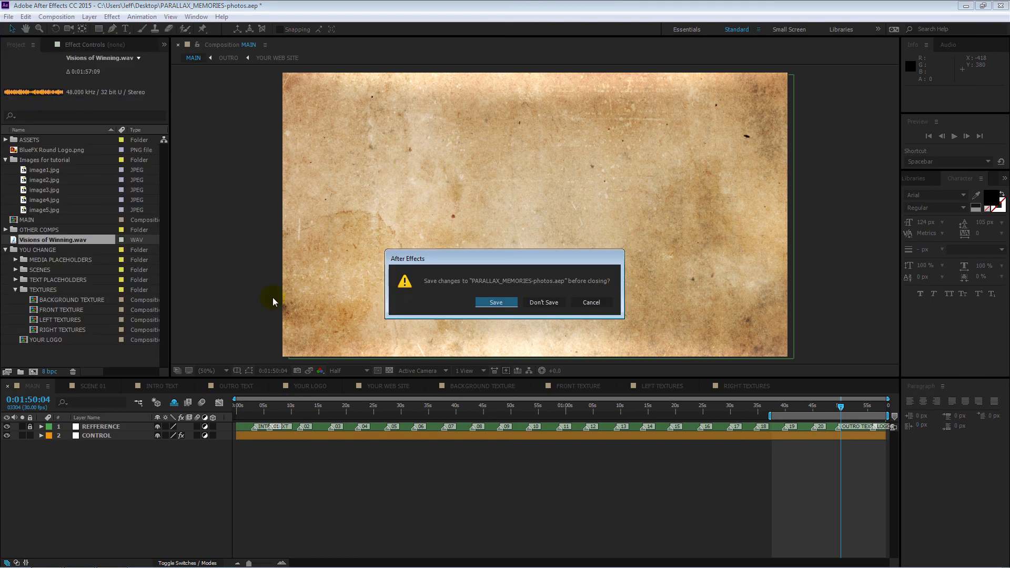
left_click(545, 302)
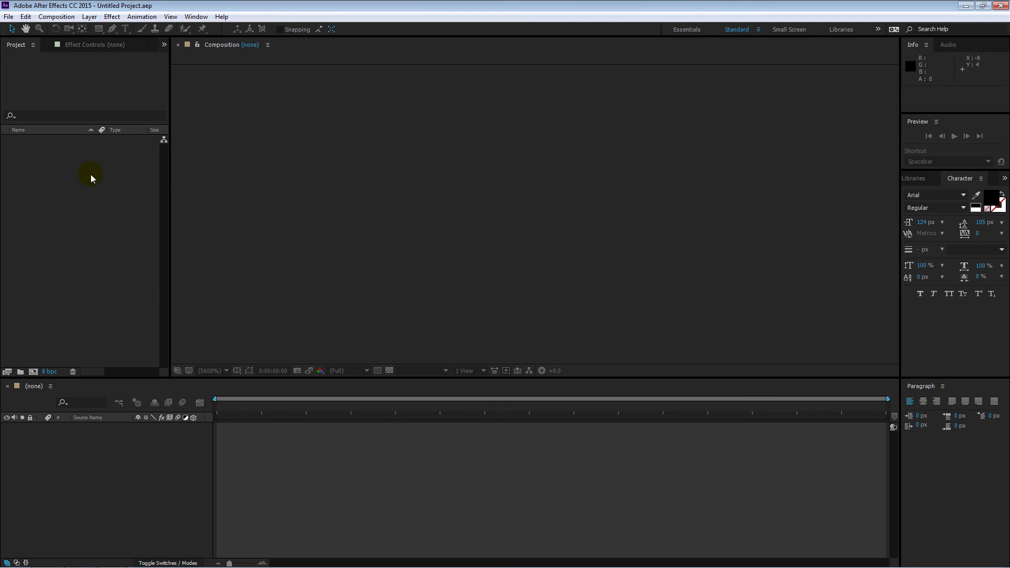
Step: Import Parallax Memories example-part 1.mp4 and Parallax Memories example-part 2.mp4 from the Extra assets folder
double_click(65, 190)
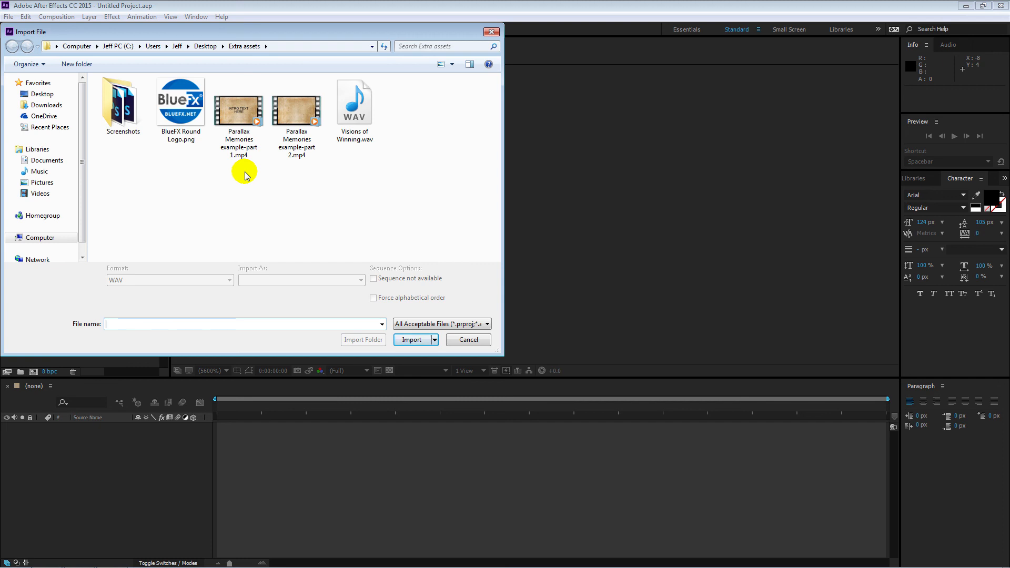
left_click_drag(302, 174, 245, 102)
left_click(412, 340)
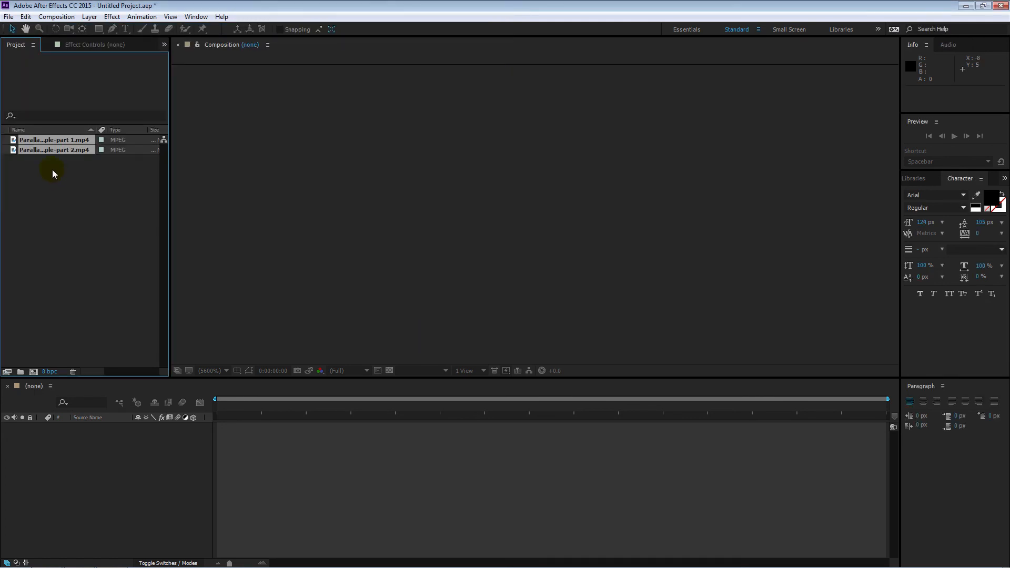
Step: Create a single composition from the part 1 and part 2 clips, sequencing the layers with a 0:00:01:00 overlap
left_click(65, 200)
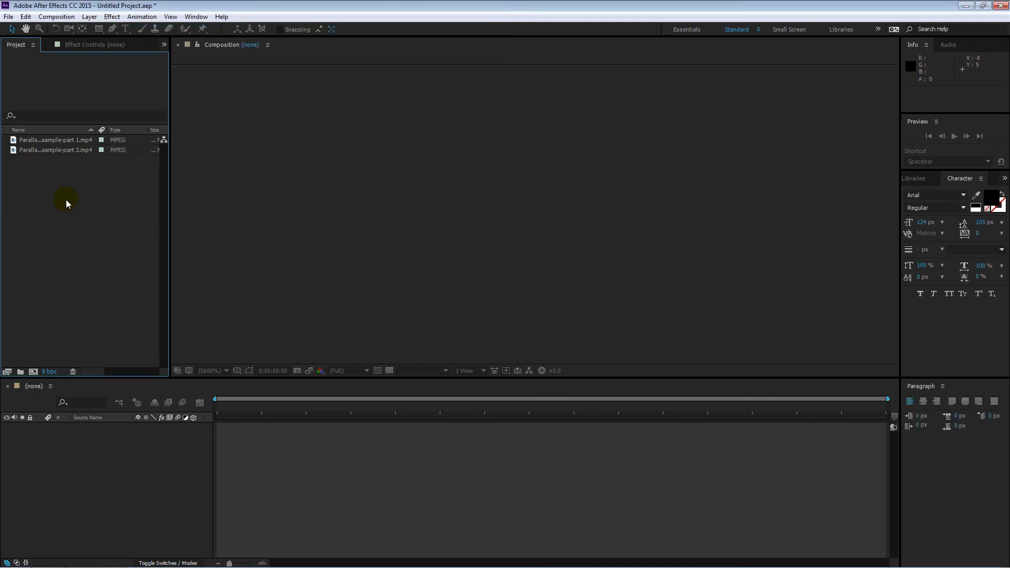
left_click(47, 140)
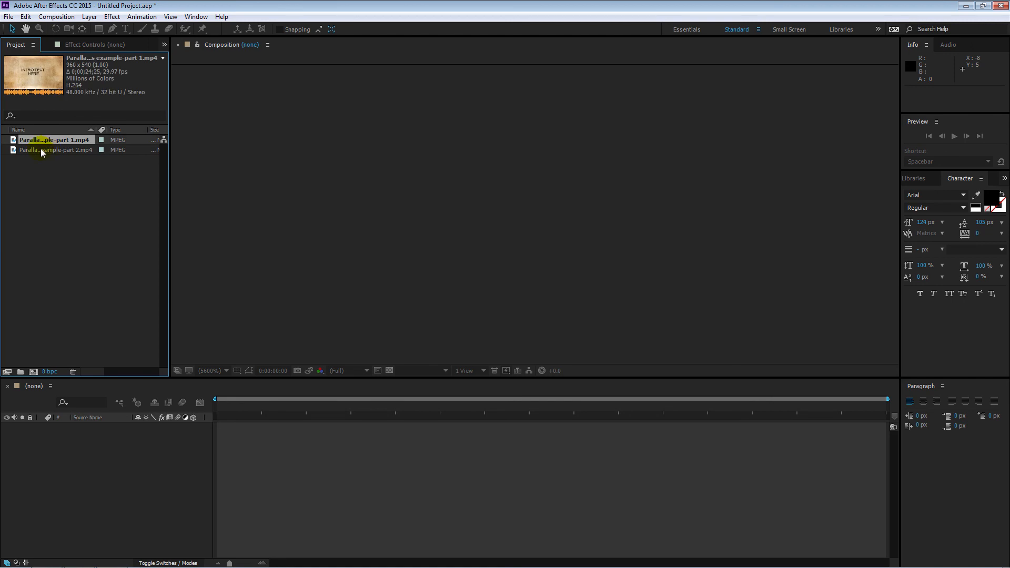
left_click(40, 150, "shift")
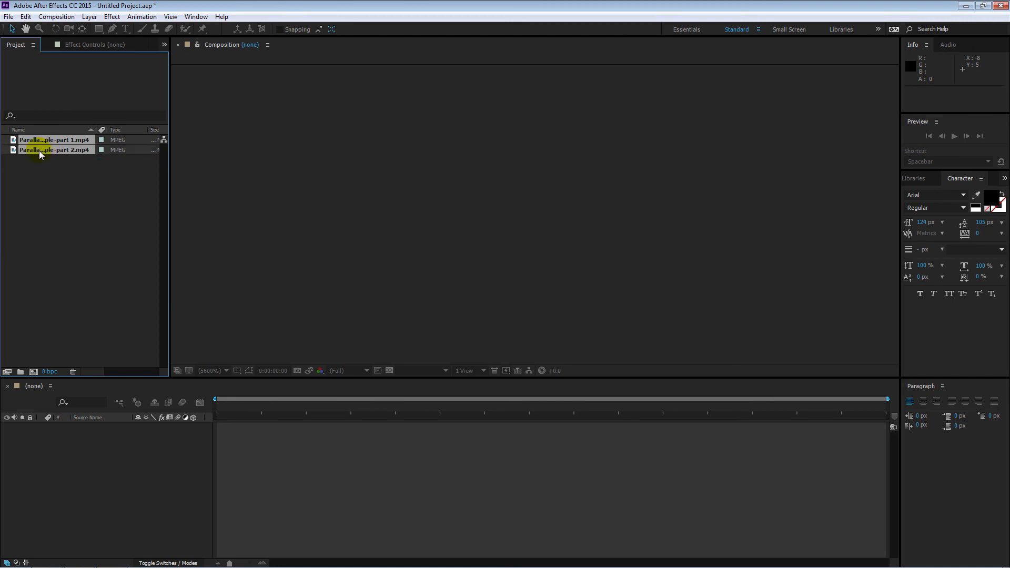
left_click_drag(17, 145, 33, 373)
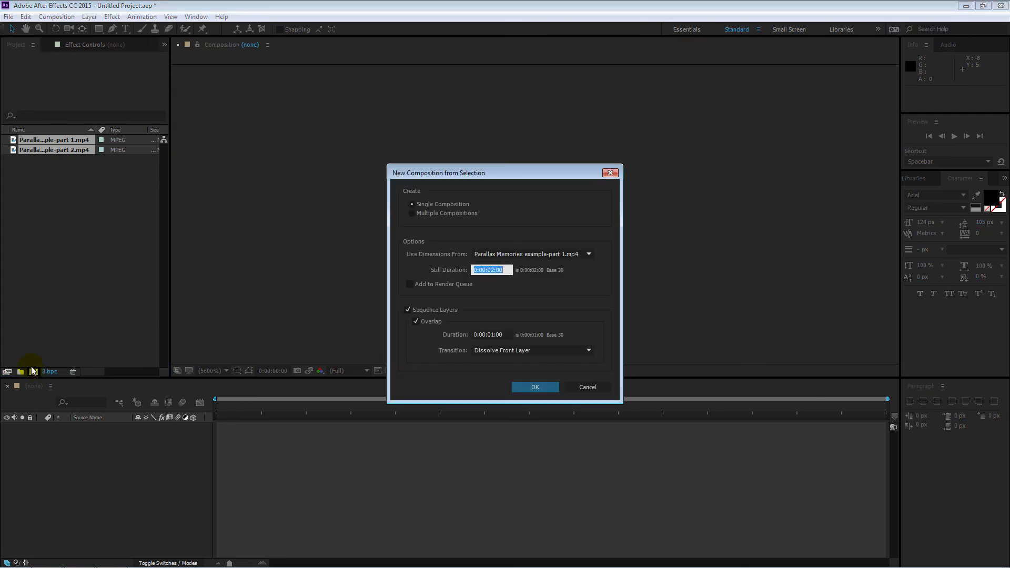
left_click(431, 209)
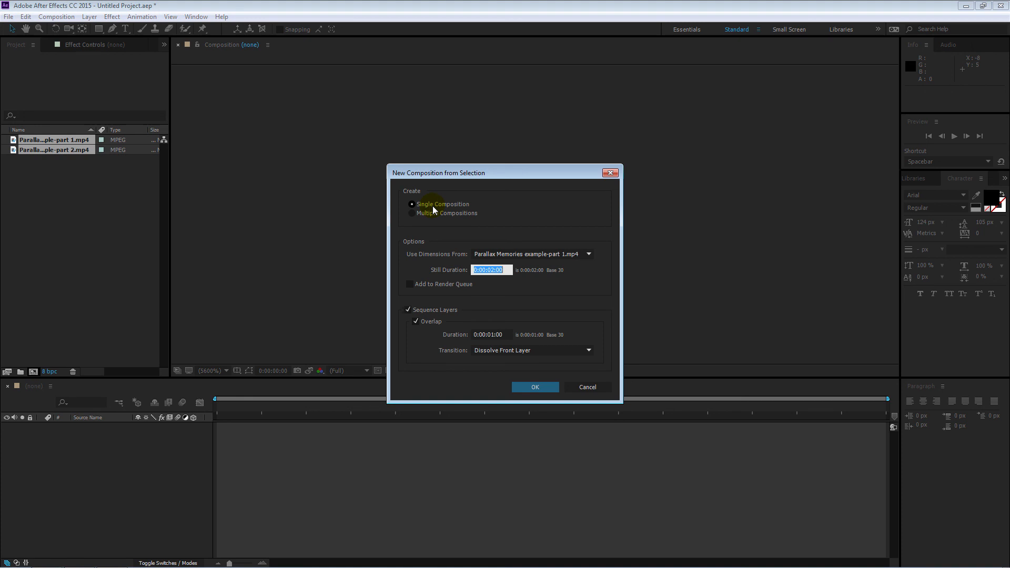
left_click(409, 310)
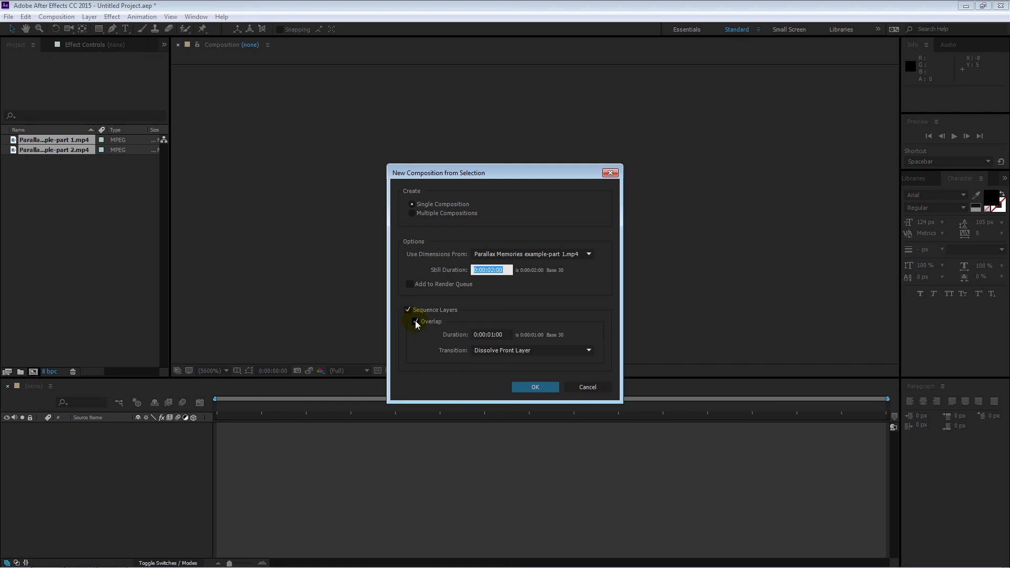
left_click(542, 387)
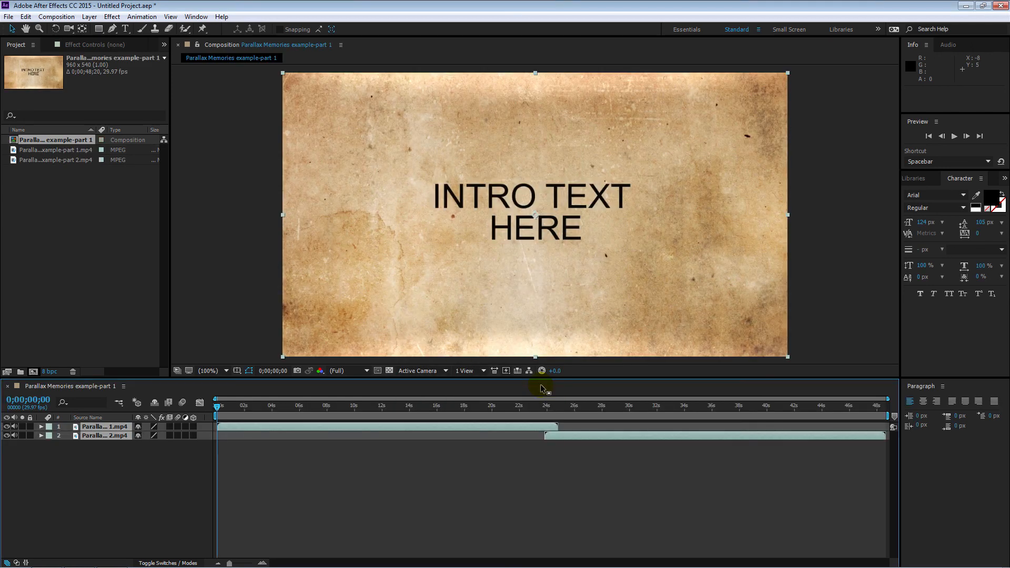
Step: Examine the end of the part 1 clip and the start of the part 2 clip, temporarily hiding each layer to compare them
left_click_drag(222, 412, 525, 404)
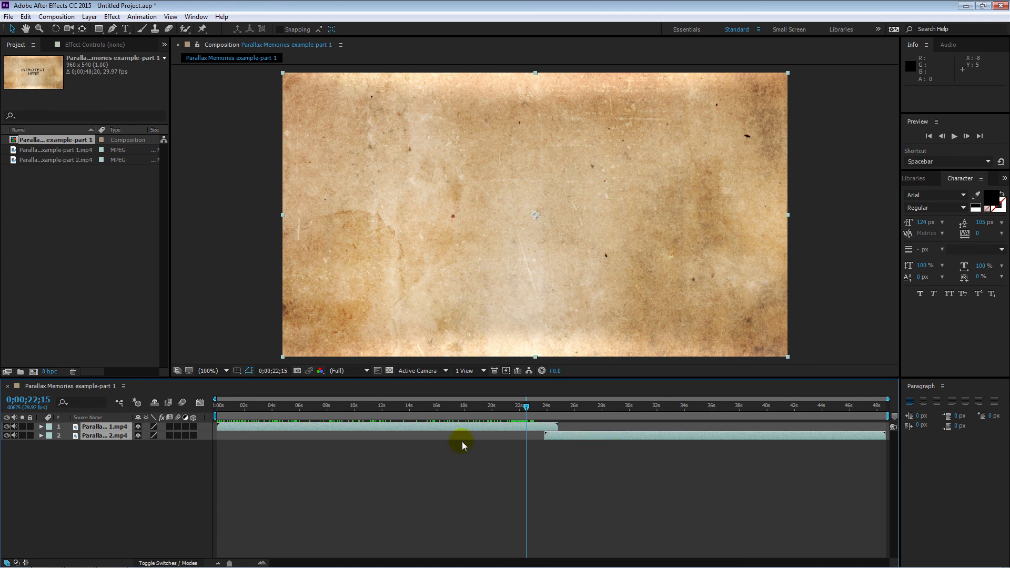
left_click(6, 427)
left_click(6, 436)
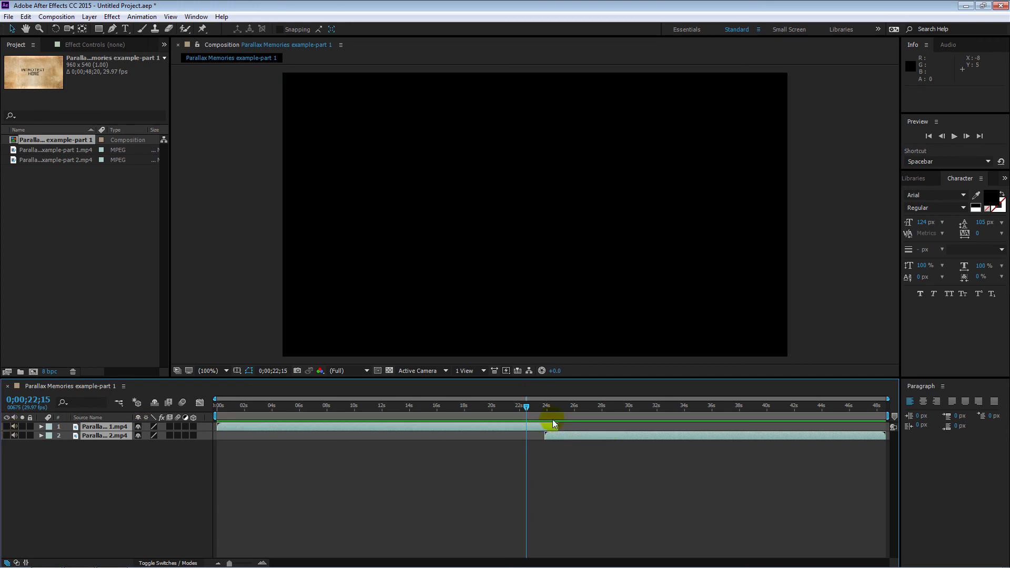
left_click_drag(525, 408, 609, 422)
left_click(56, 476)
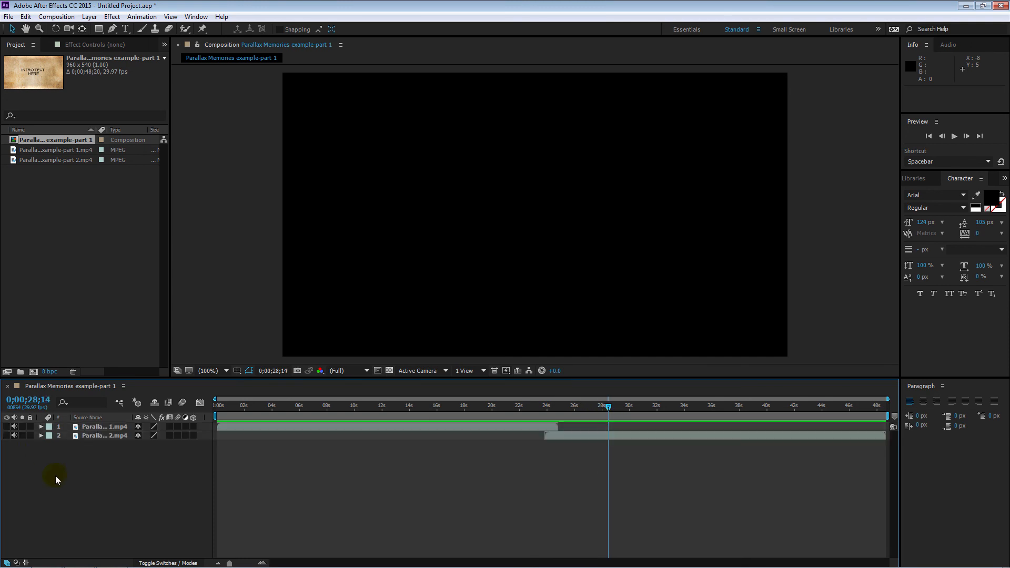
left_click(7, 436)
left_click(462, 449)
left_click_drag(596, 407, 545, 408)
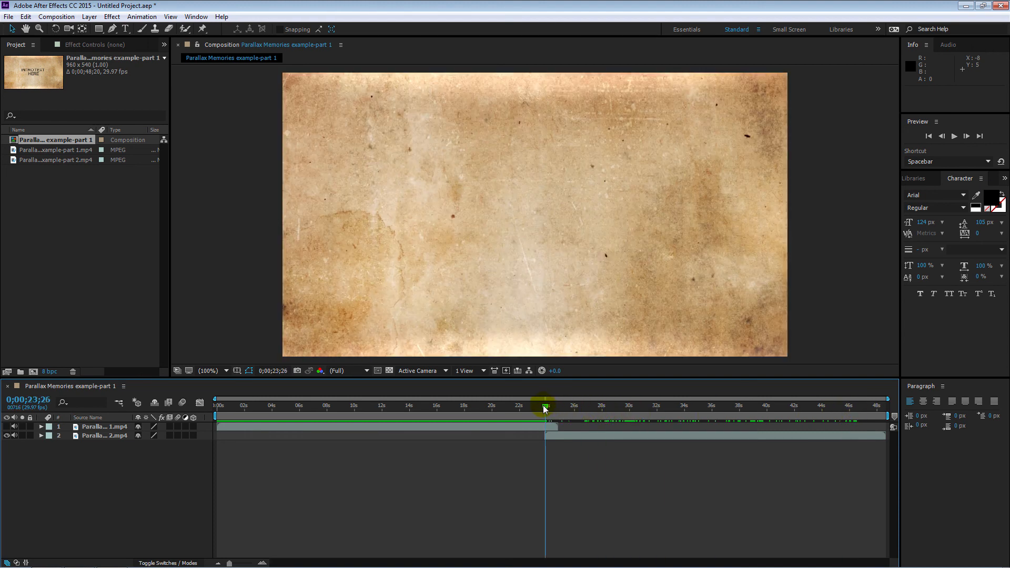
left_click(5, 427)
Step: Trim the part 1 clip to end at 0;00;21;11 and move the part 2 clip to start at 0;00;21;00
left_click_drag(544, 408, 510, 424)
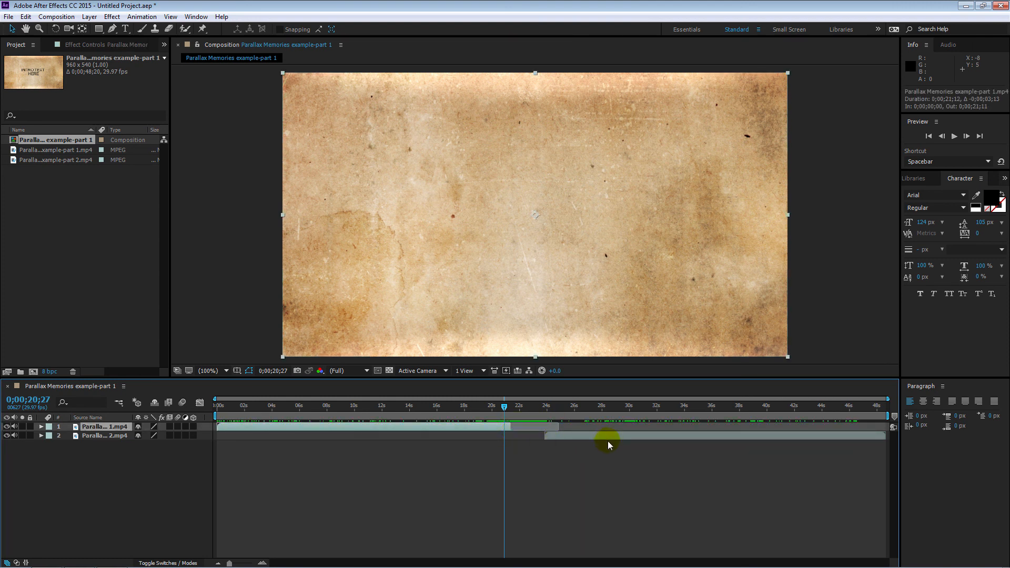
left_click_drag(612, 436, 575, 437)
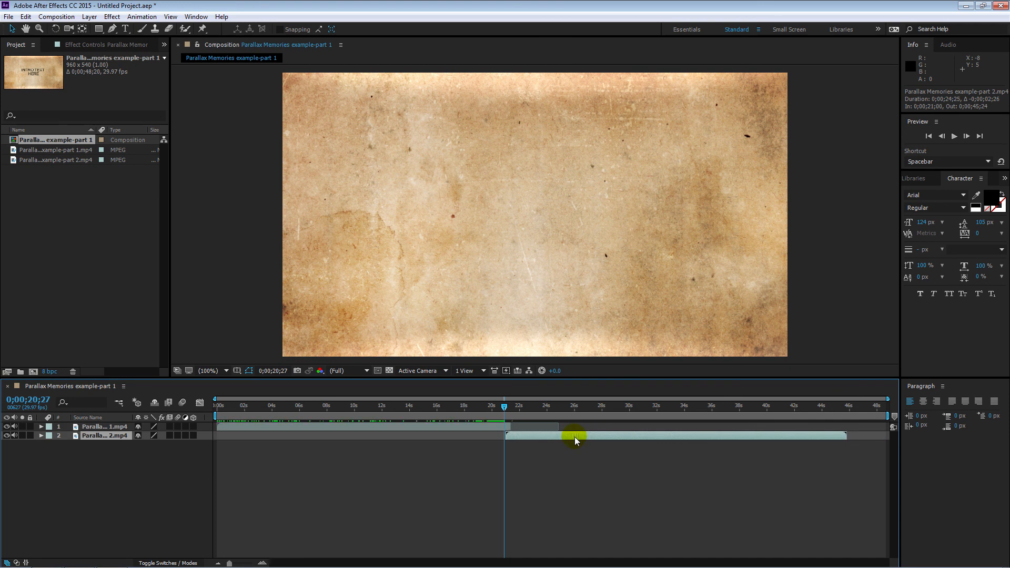
left_click_drag(504, 408, 511, 412)
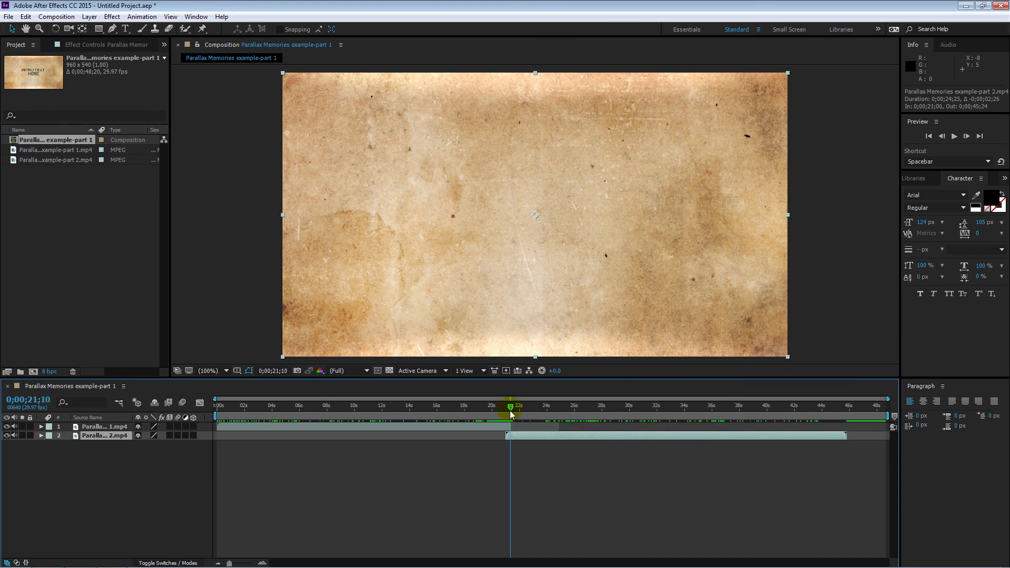
Step: Move the part 1 clip's opacity fade-out keyframes to finish at 0;00;21;10 and start the part 2 clip at 0;00;20;05
left_click(108, 427)
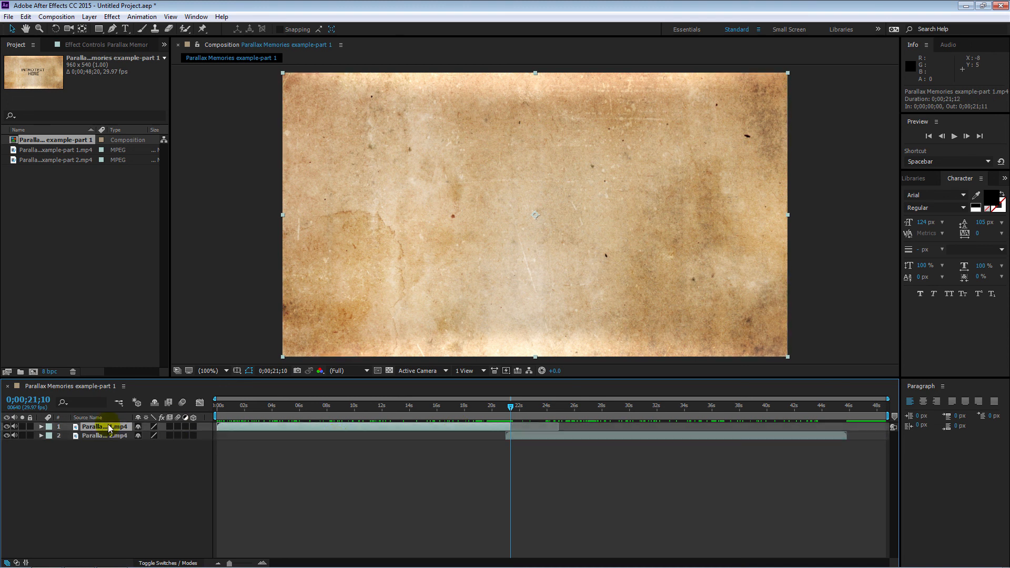
key("t")
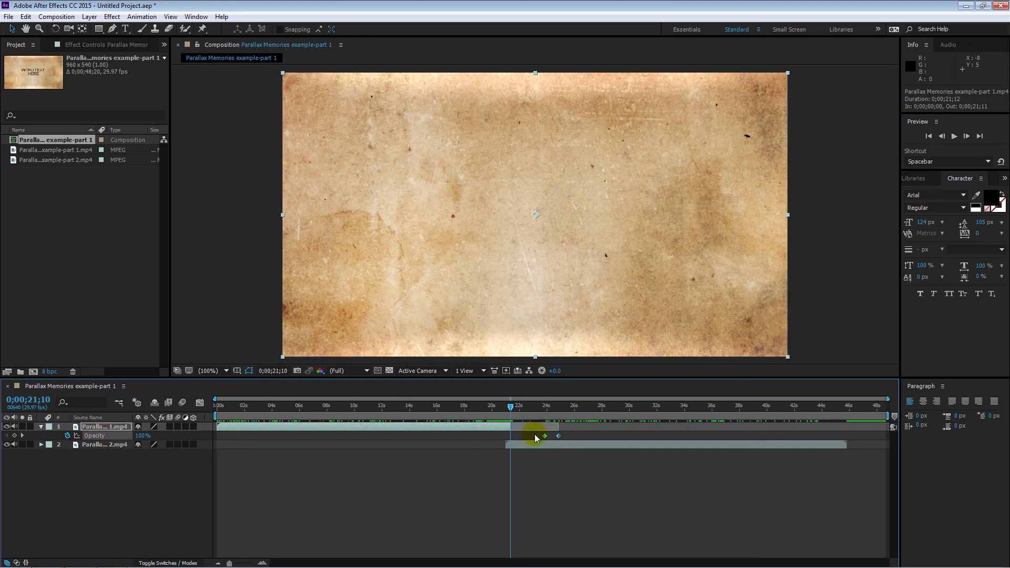
left_click_drag(545, 440, 509, 445)
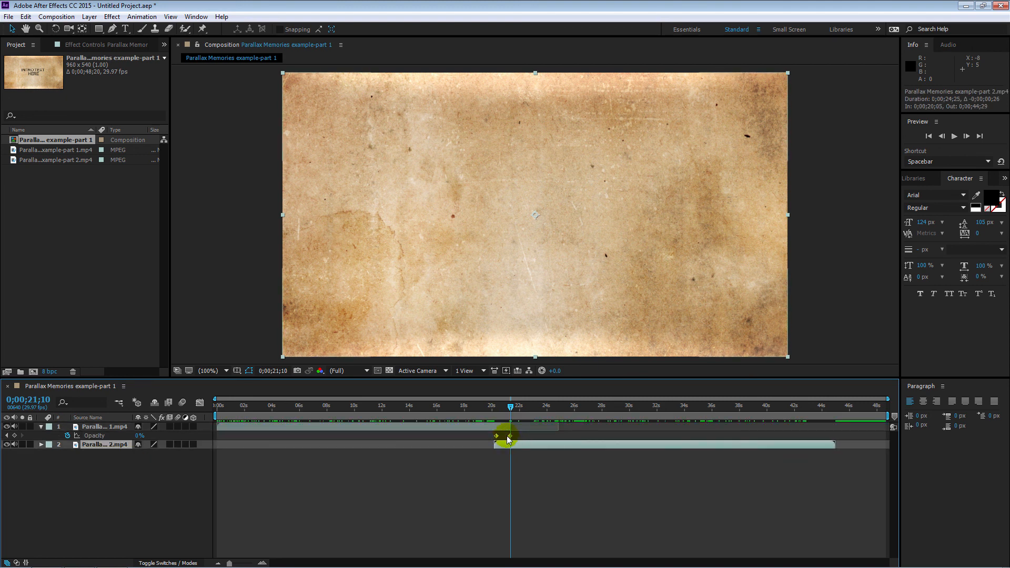
Step: Shorten the work area to finish with the part 2 clip at 0;00;44;29
left_click_drag(484, 407, 764, 410)
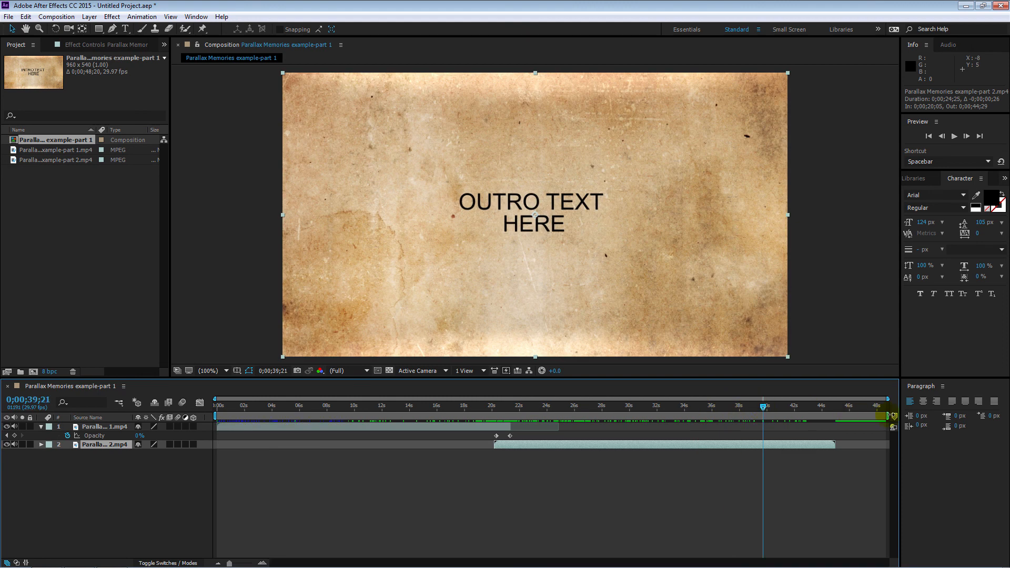
left_click_drag(891, 416, 836, 419)
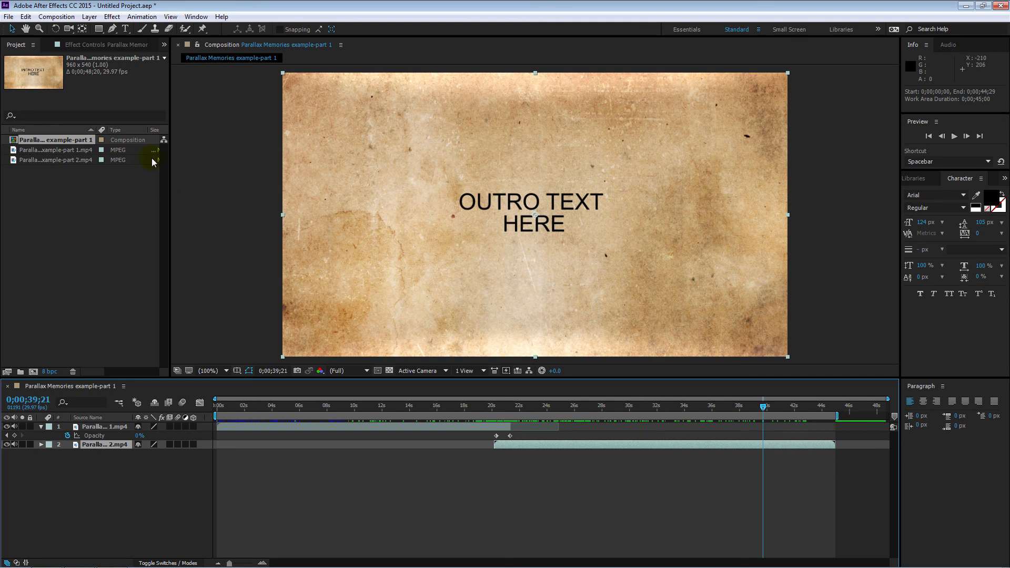
left_click(55, 16)
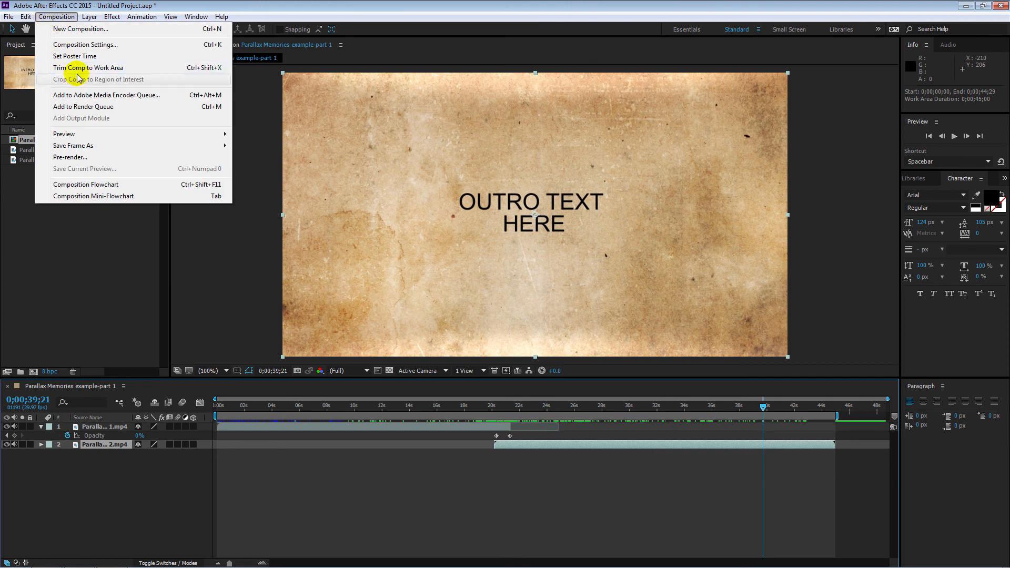
left_click(77, 197)
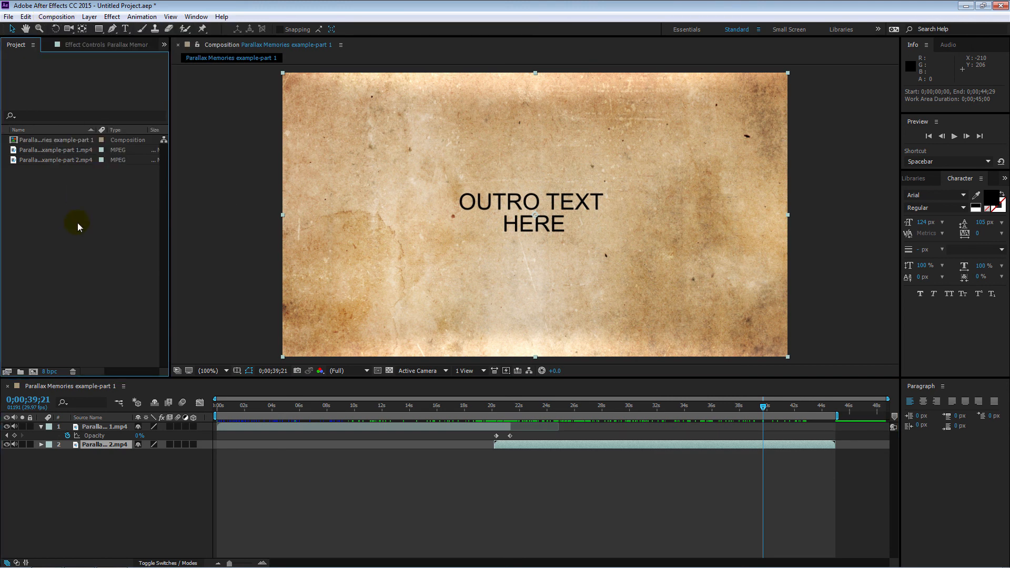